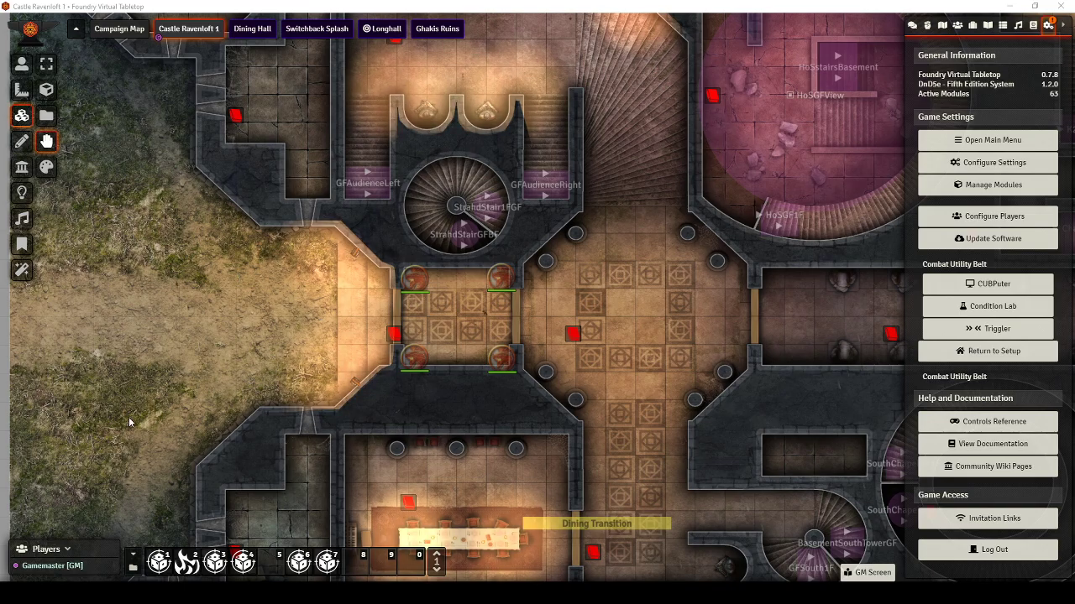
pyautogui.moveTo(128, 416); pyautogui.dragTo(171, 373)
pyautogui.scroll(6, 190, 327)
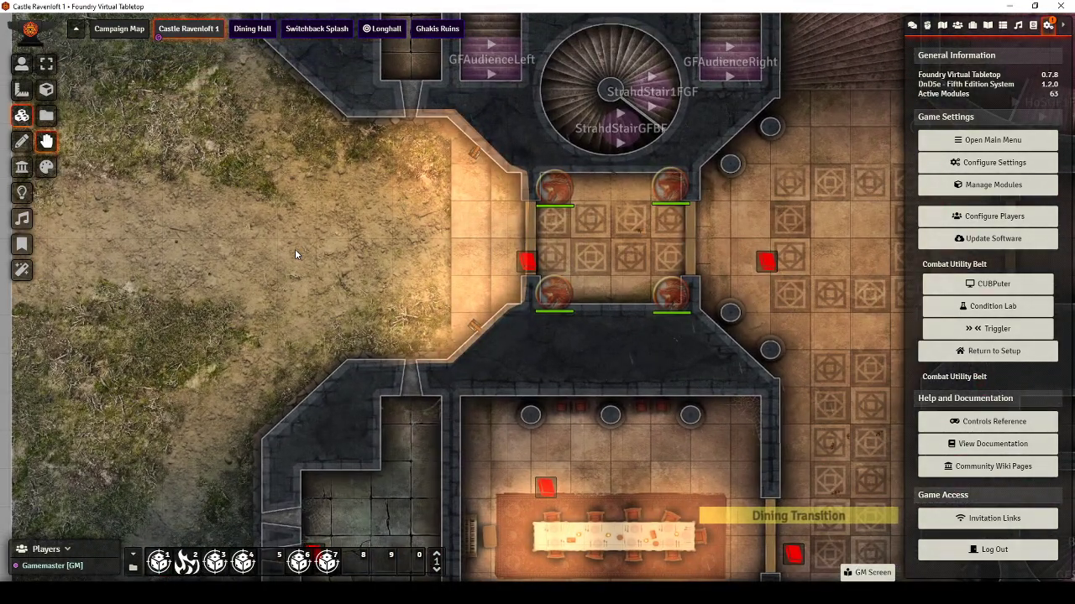
pyautogui.moveTo(300, 254); pyautogui.dragTo(298, 288)
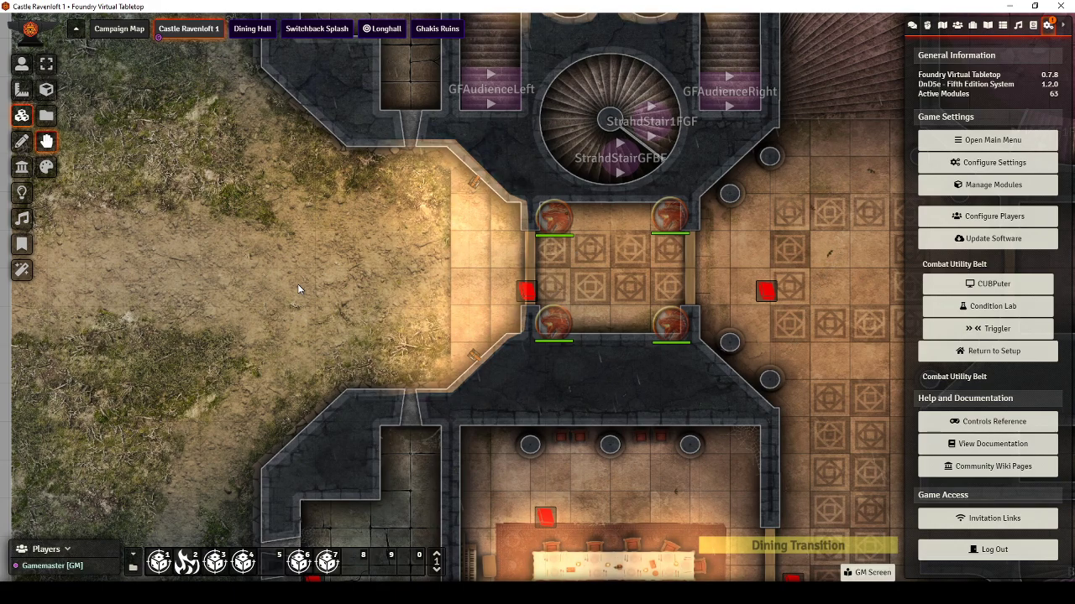
pyautogui.moveTo(283, 262); pyautogui.dragTo(336, 389)
pyautogui.moveTo(285, 185); pyautogui.dragTo(219, 180)
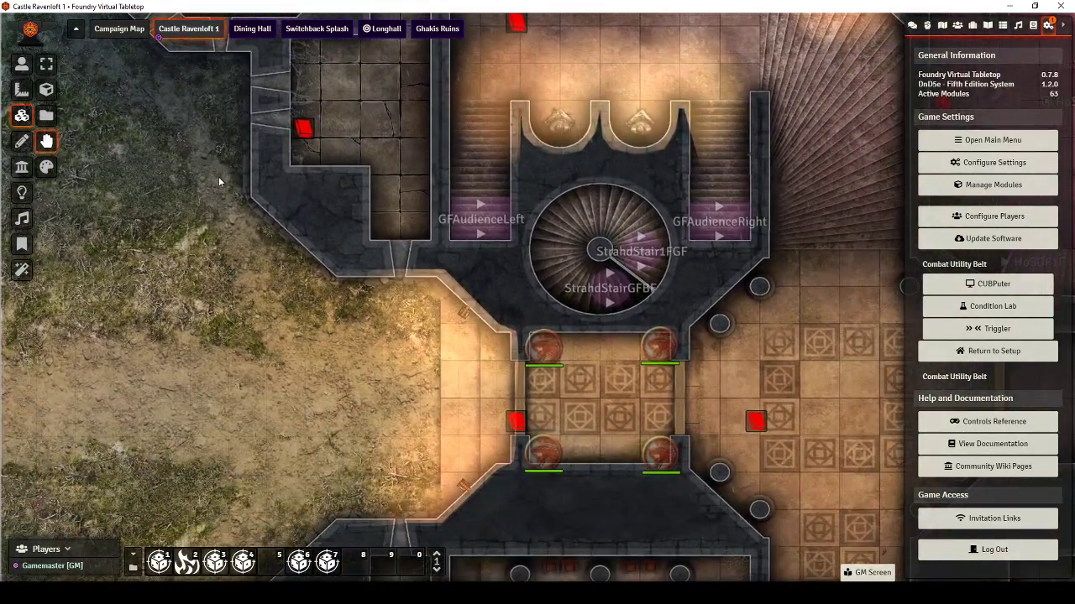
pyautogui.moveTo(412, 423); pyautogui.dragTo(372, 331)
pyautogui.press('Down')
pyautogui.press('Left')
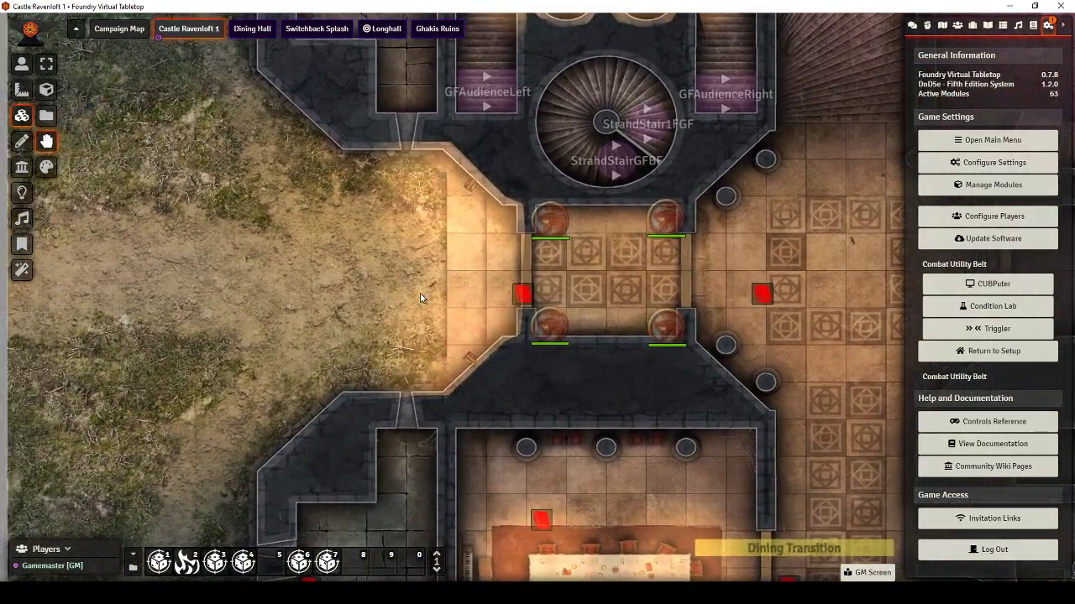
pyautogui.press('Down')
pyautogui.moveTo(395, 290); pyautogui.dragTo(375, 264)
# - Survey the whole Castle Ravenloft 1 map and examine the castle entrance up close
pyautogui.scroll(-6, 484, 270)
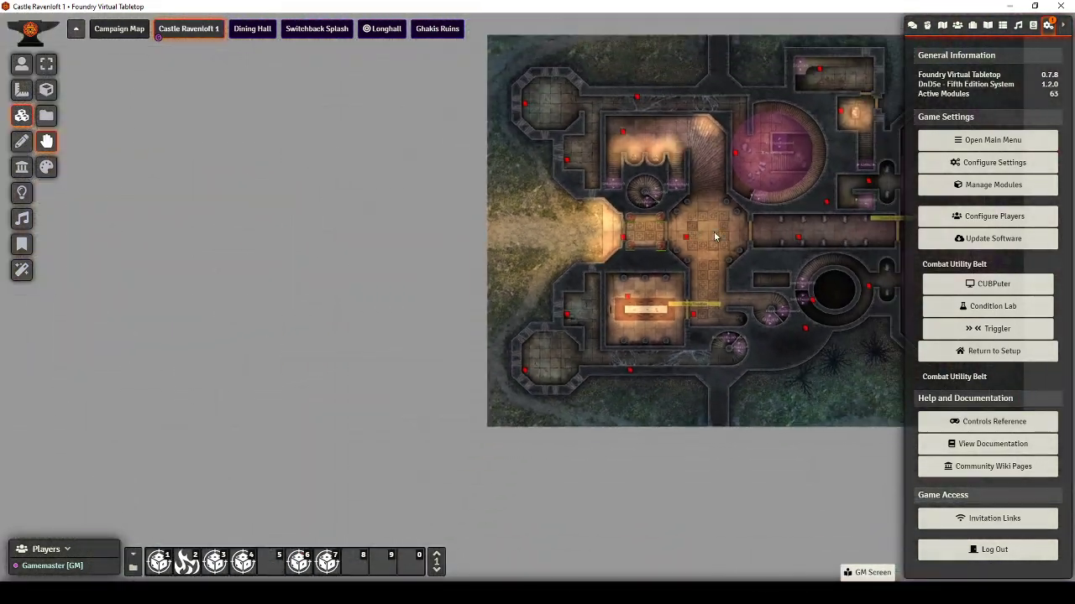
pyautogui.moveTo(768, 241); pyautogui.dragTo(816, 247)
pyautogui.scroll(3, 762, 267)
pyautogui.scroll(3, 762, 268)
pyautogui.scroll(-3, 452, 340)
pyautogui.scroll(6, 773, 247)
pyautogui.moveTo(437, 264); pyautogui.dragTo(492, 262)
pyautogui.scroll(3, 518, 273)
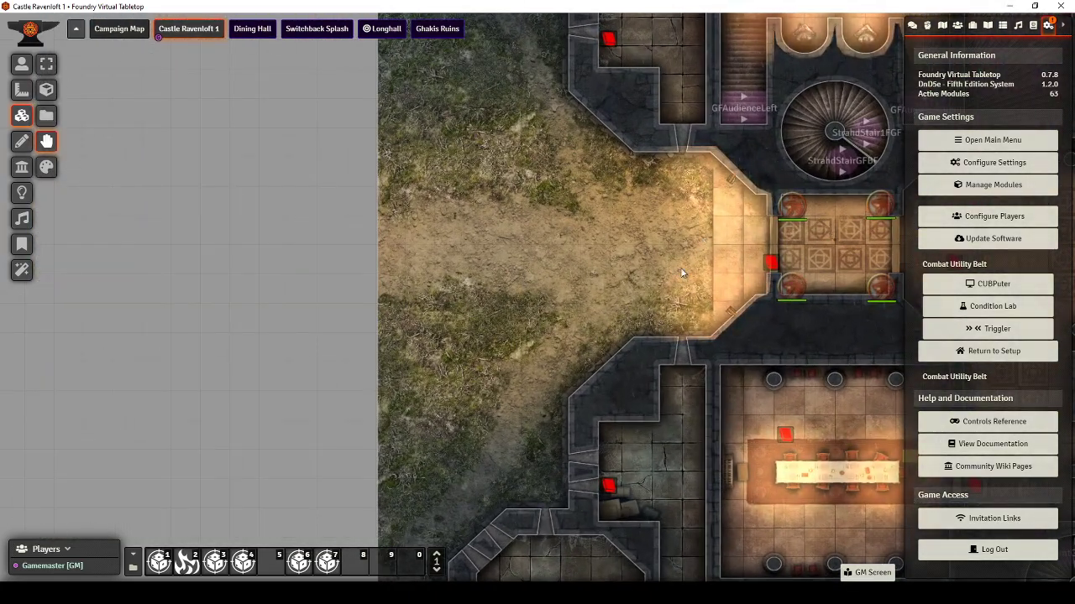
pyautogui.moveTo(681, 272); pyautogui.dragTo(595, 287)
pyautogui.scroll(4, 594, 285)
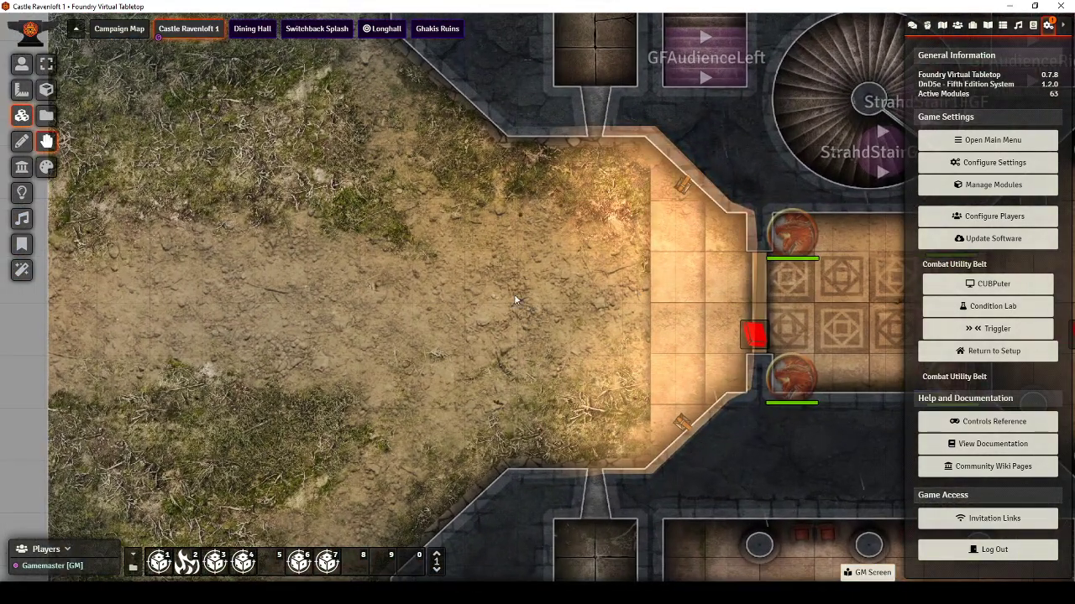
pyautogui.moveTo(514, 300); pyautogui.dragTo(440, 288)
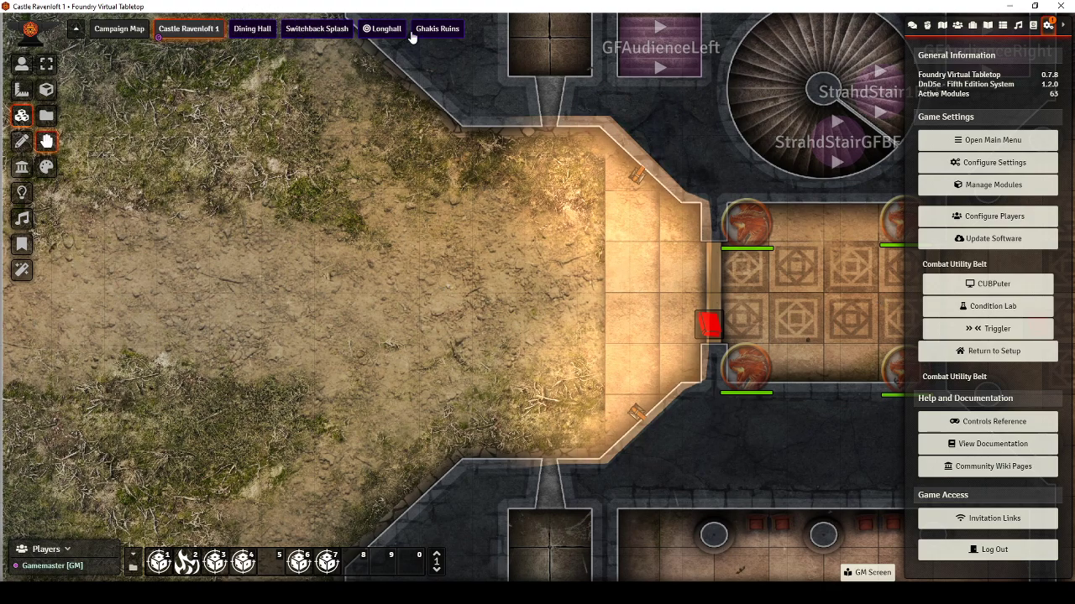
pyautogui.moveTo(481, 203); pyautogui.dragTo(275, 110)
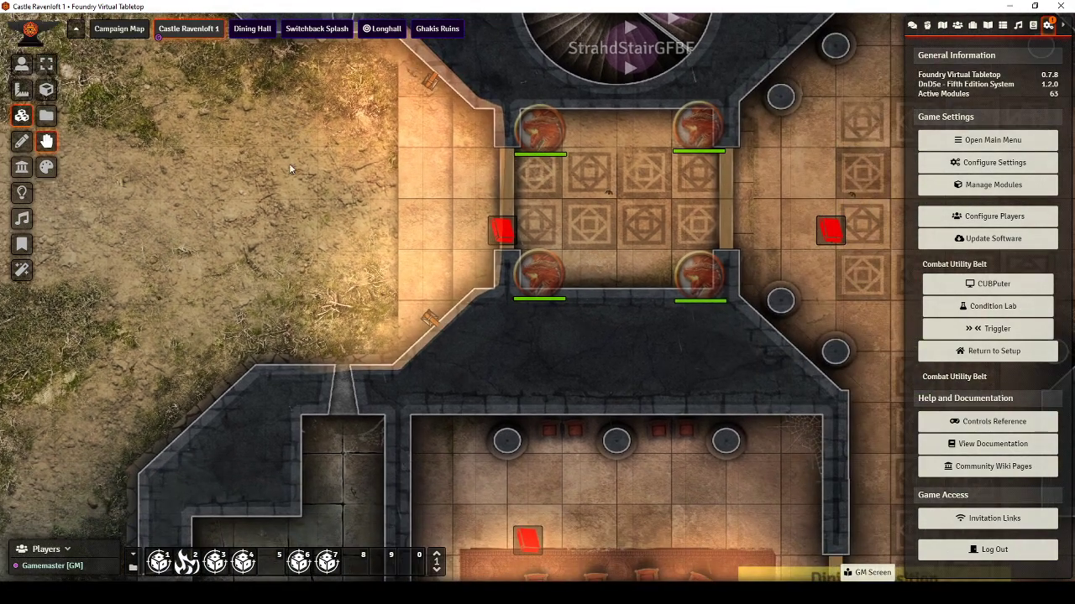
# - Review the scene options available for the Dining Hall scene
pyautogui.rightClick(251, 33)
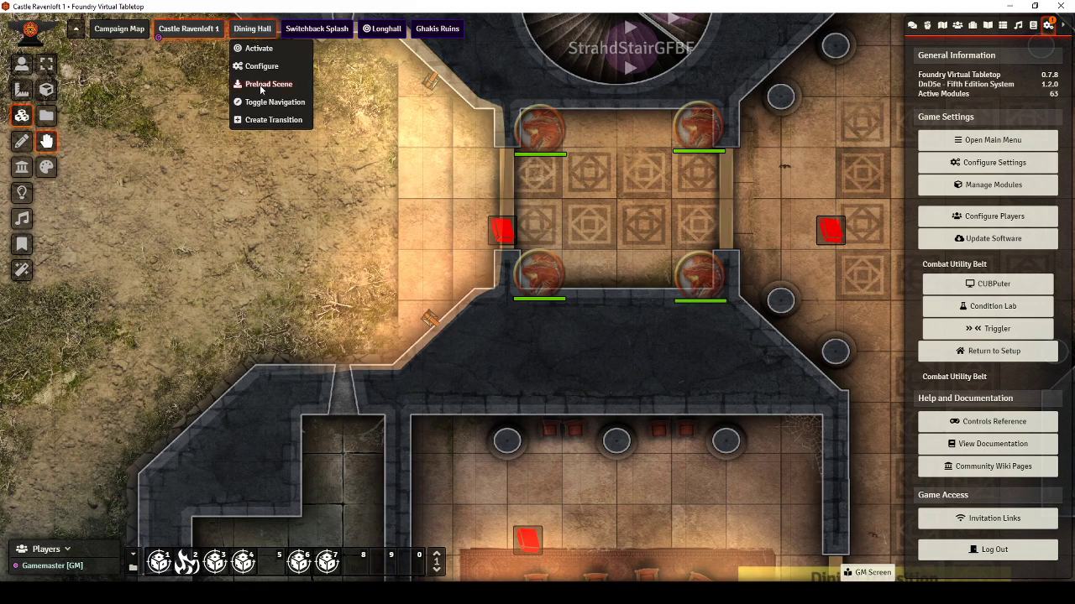
pyautogui.click(369, 282)
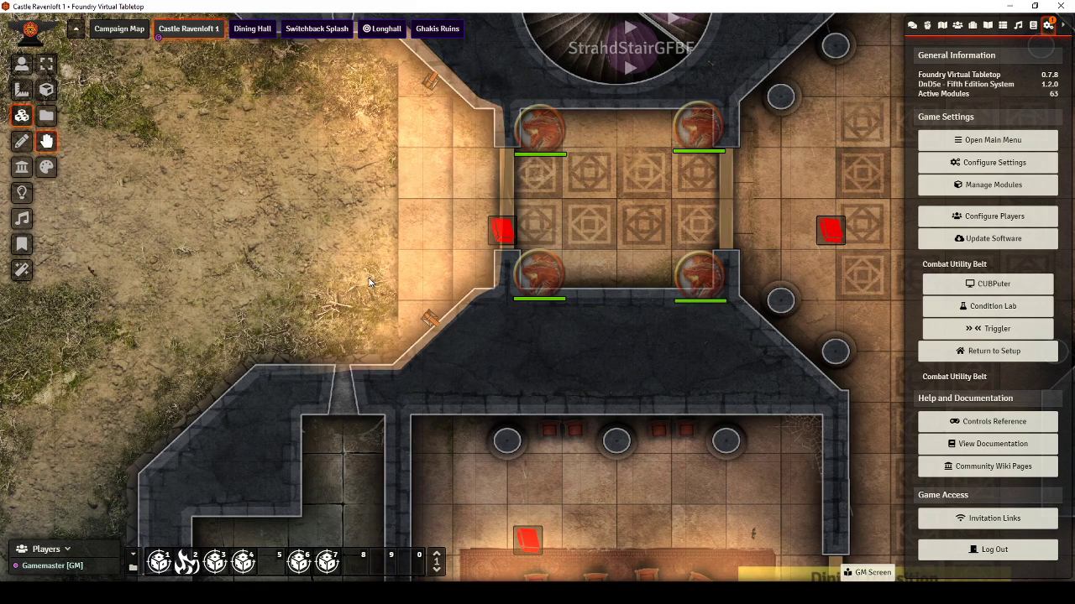
pyautogui.moveTo(368, 279); pyautogui.dragTo(257, 122)
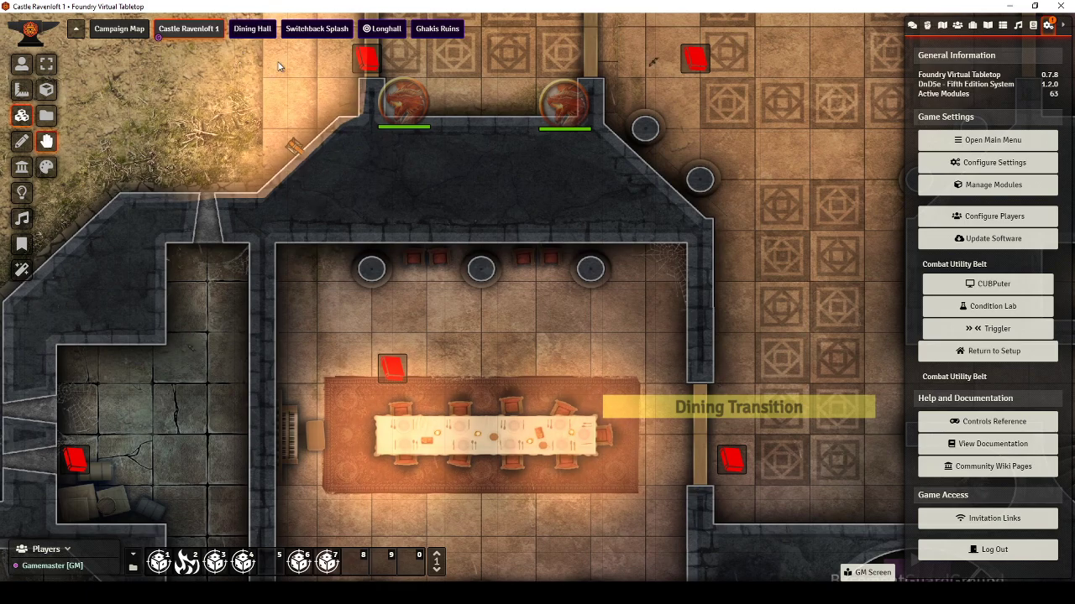
pyautogui.rightClick(245, 32)
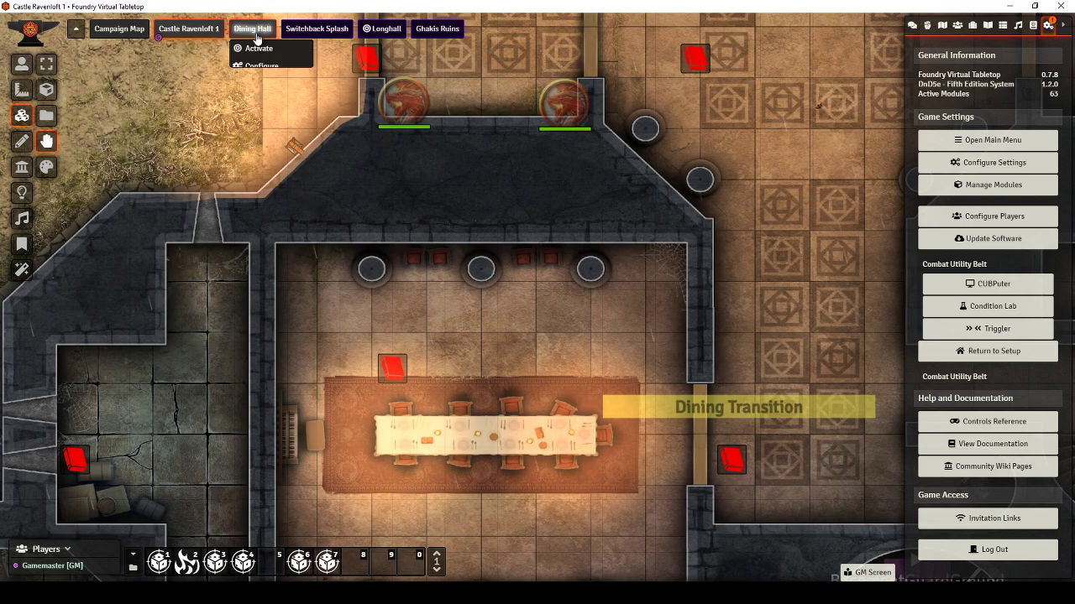
pyautogui.click(165, 110)
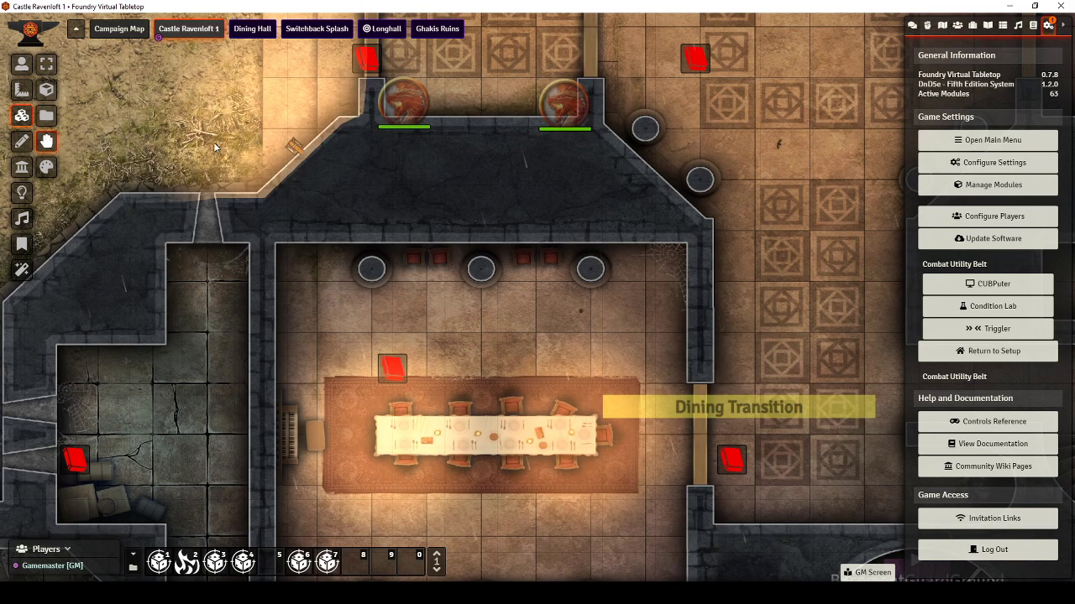
# - Examine the Dining Transition and Chapel Transition Scene labels on the map and the dining room around its table
pyautogui.moveTo(325, 271); pyautogui.dragTo(254, 188)
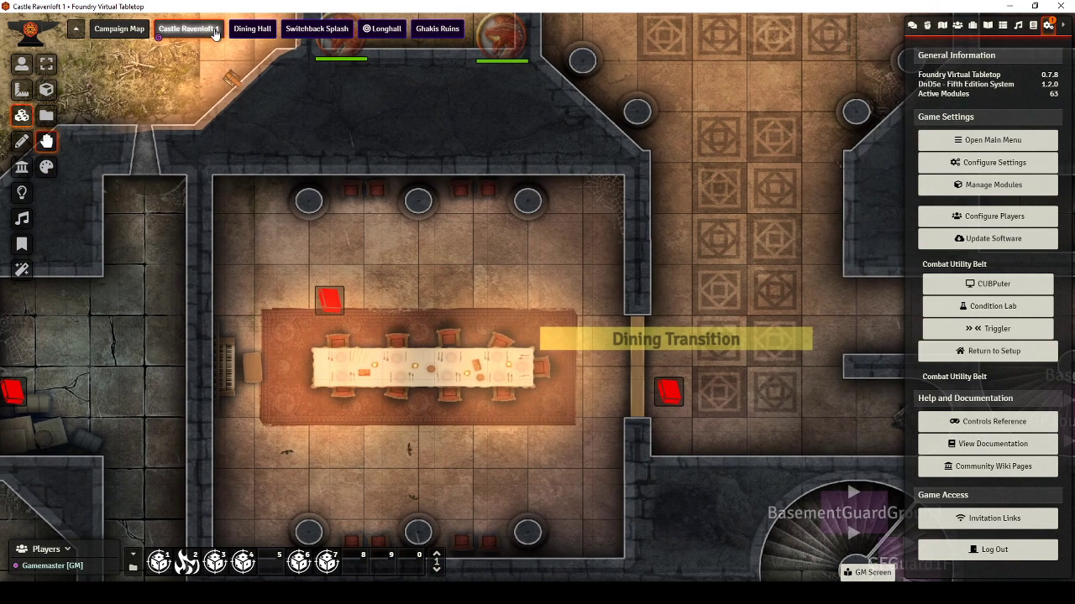
pyautogui.moveTo(724, 249); pyautogui.dragTo(638, 276)
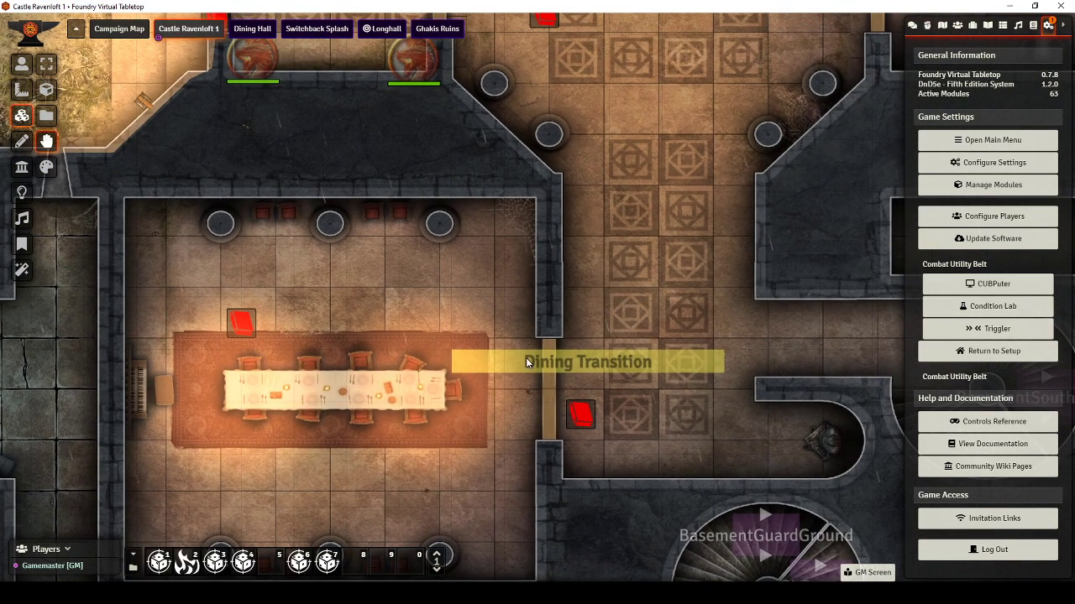
pyautogui.scroll(-11, 605, 336)
pyautogui.moveTo(682, 151); pyautogui.dragTo(193, 215)
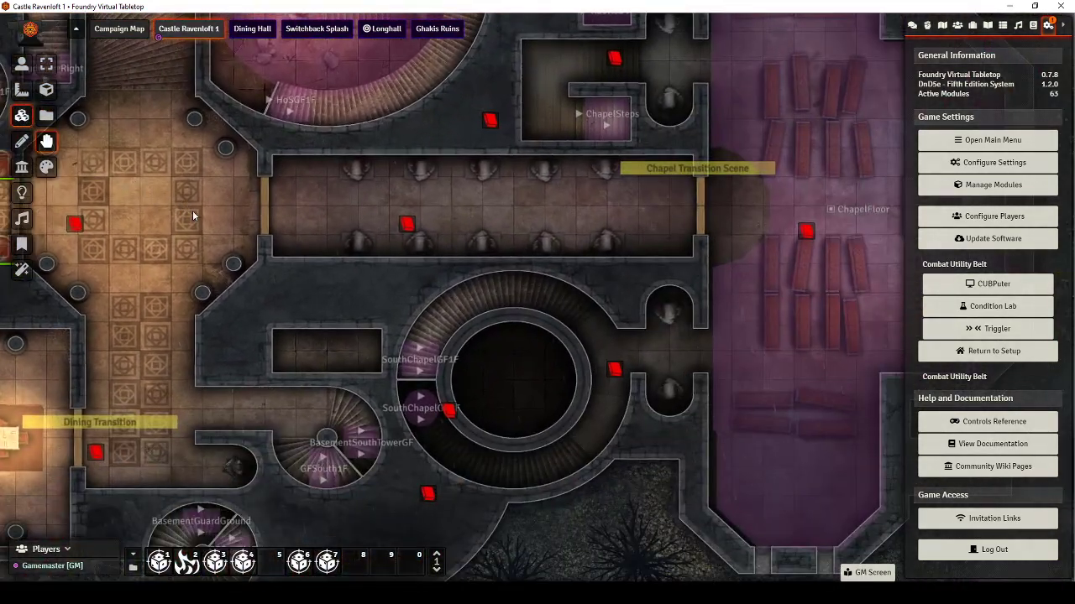
pyautogui.moveTo(164, 320); pyautogui.dragTo(530, 236)
pyautogui.scroll(8, 530, 237)
pyautogui.moveTo(538, 183); pyautogui.dragTo(606, 94)
pyautogui.moveTo(568, 177); pyautogui.dragTo(616, 165)
pyautogui.scroll(5, 616, 165)
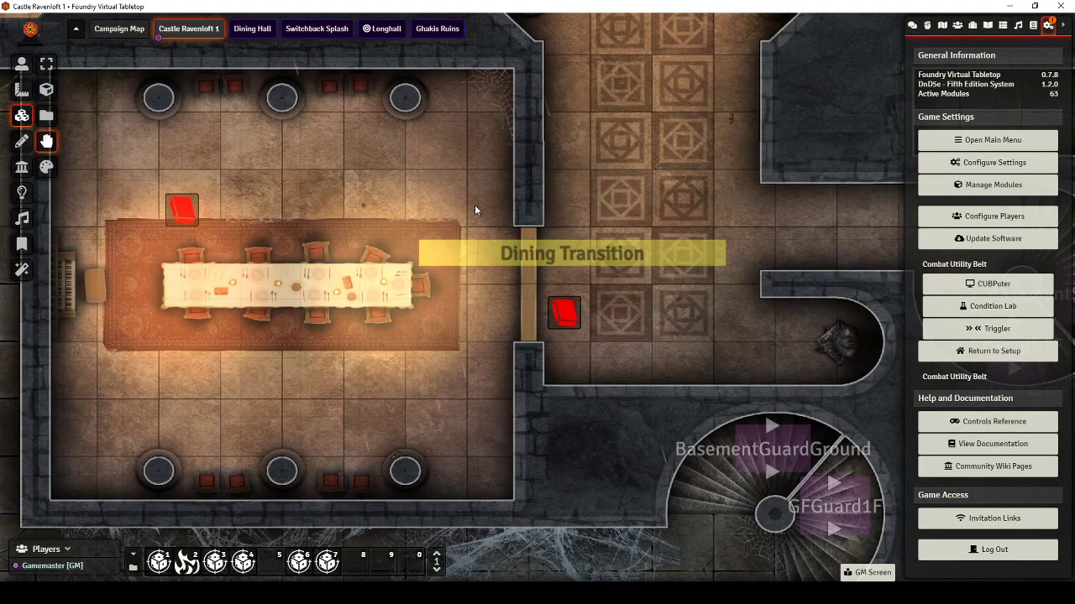
pyautogui.moveTo(456, 193); pyautogui.dragTo(531, 177)
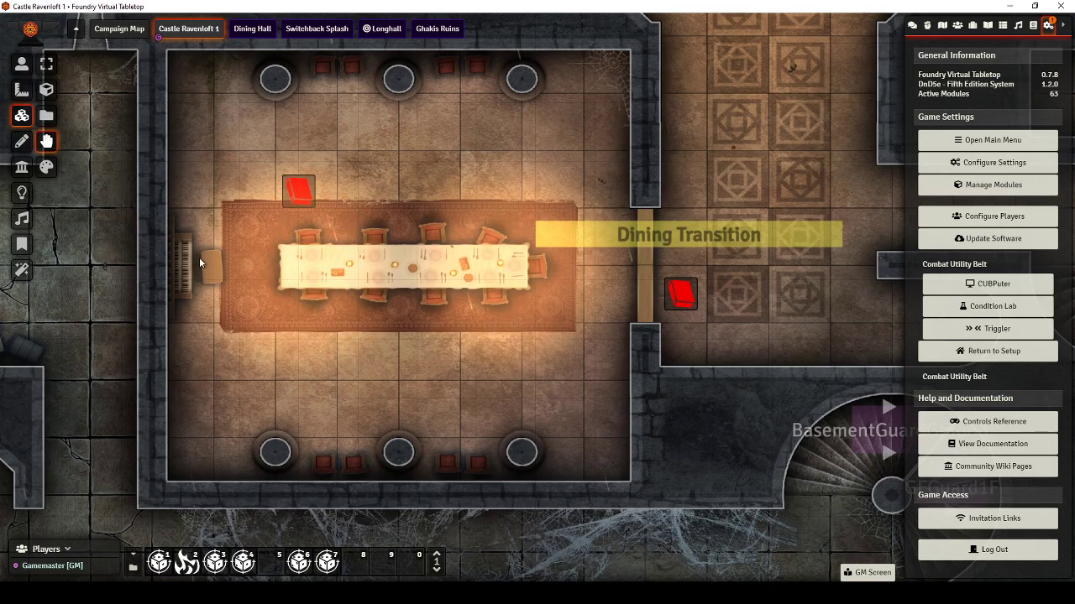
pyautogui.moveTo(236, 149); pyautogui.dragTo(240, 199)
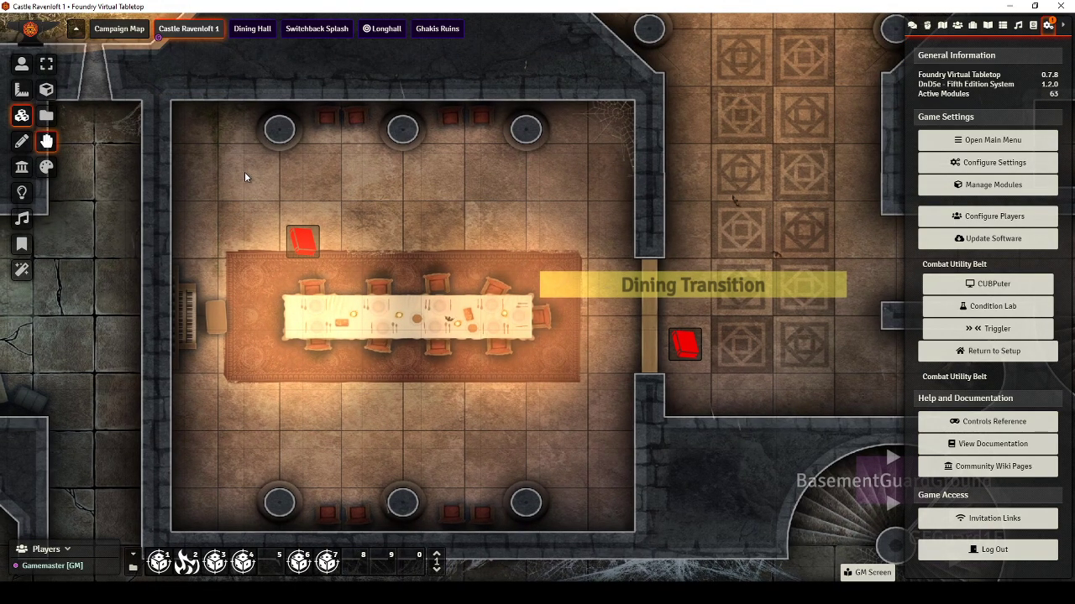
pyautogui.moveTo(200, 258); pyautogui.dragTo(190, 227)
pyautogui.scroll(4, 234, 242)
pyautogui.moveTo(567, 153); pyautogui.dragTo(520, 166)
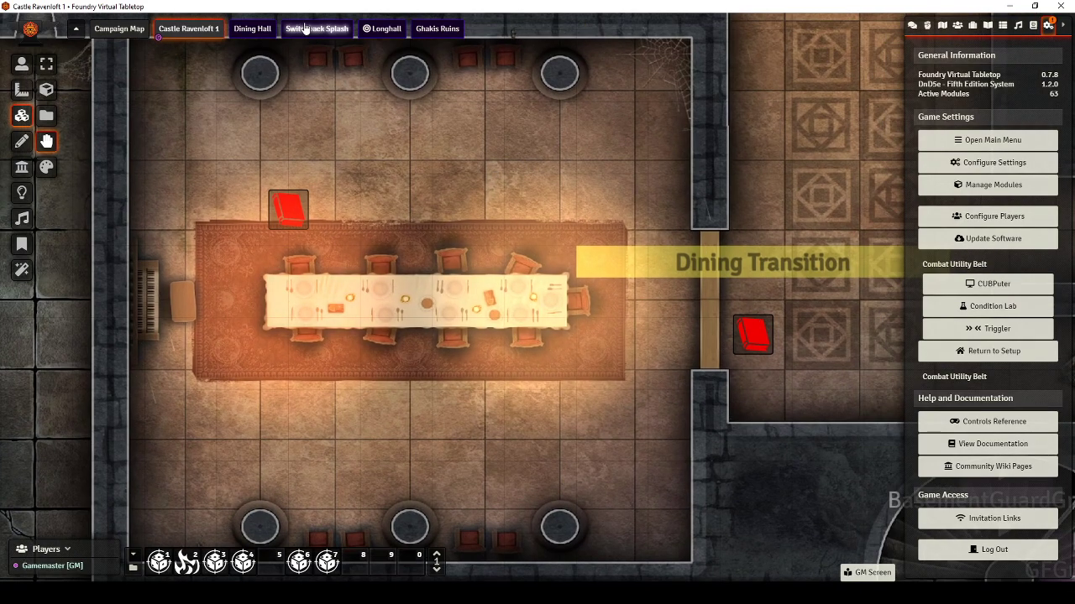
# - Start creating a transition for the Dining Hall scene and move its settings window clear of the preview's centre
pyautogui.rightClick(254, 35)
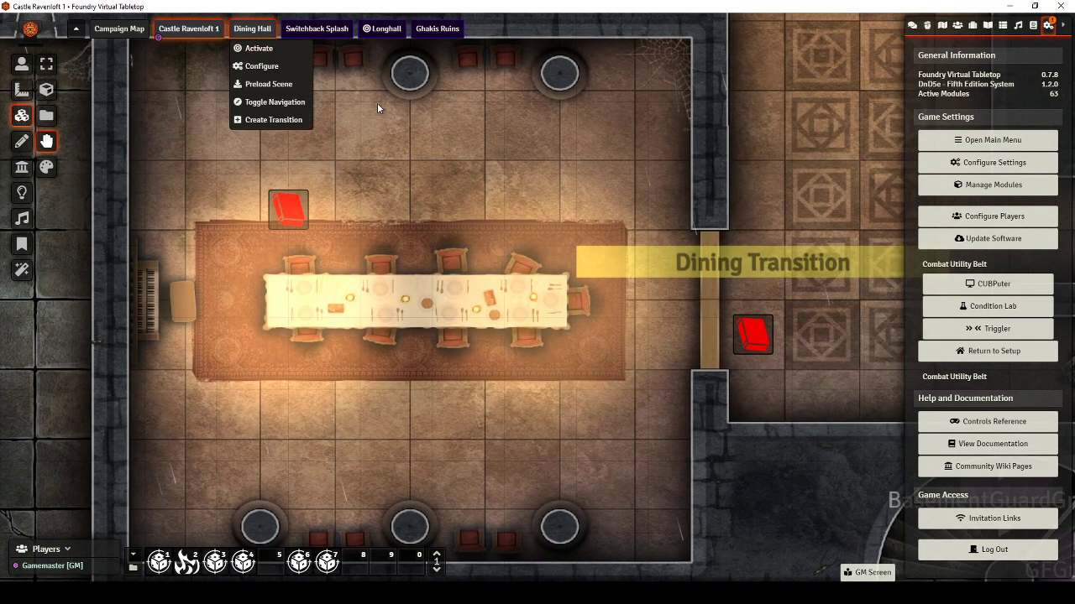
pyautogui.click(473, 157)
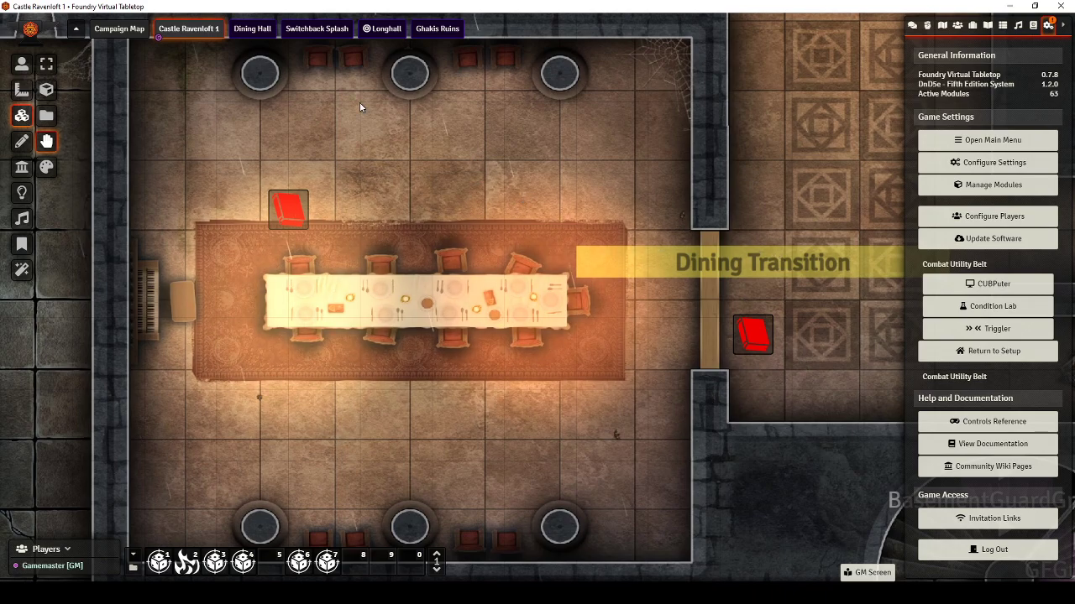
pyautogui.rightClick(264, 30)
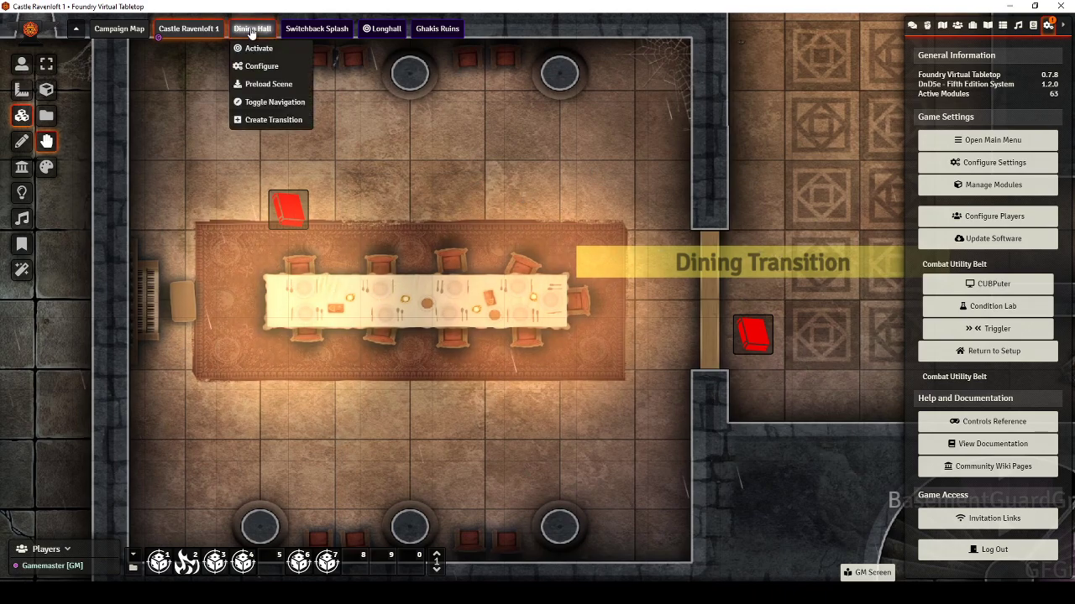
pyautogui.click(262, 120)
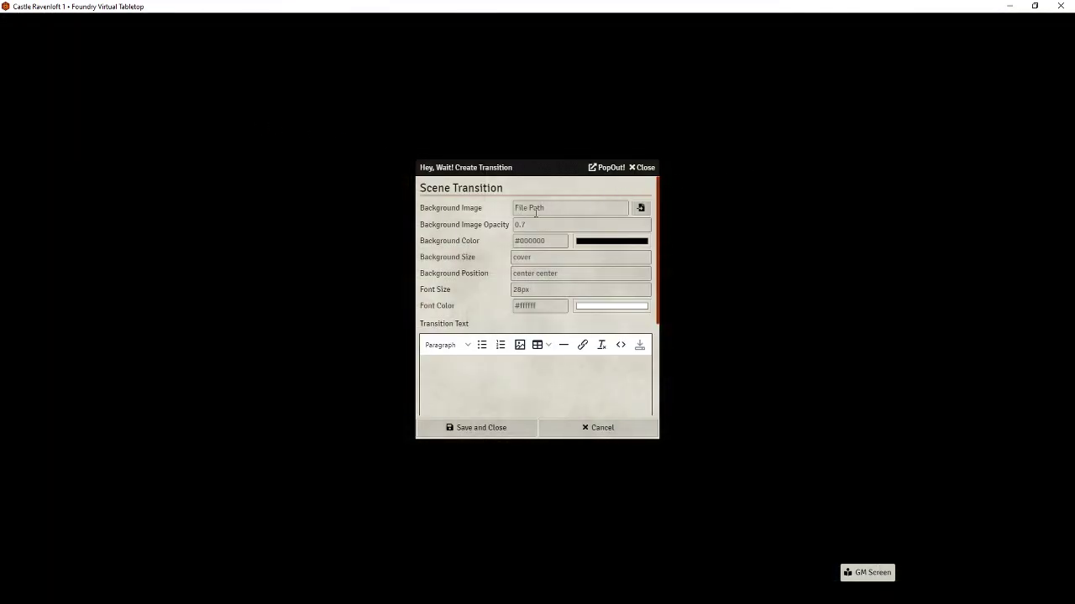
pyautogui.moveTo(510, 168); pyautogui.dragTo(520, 136)
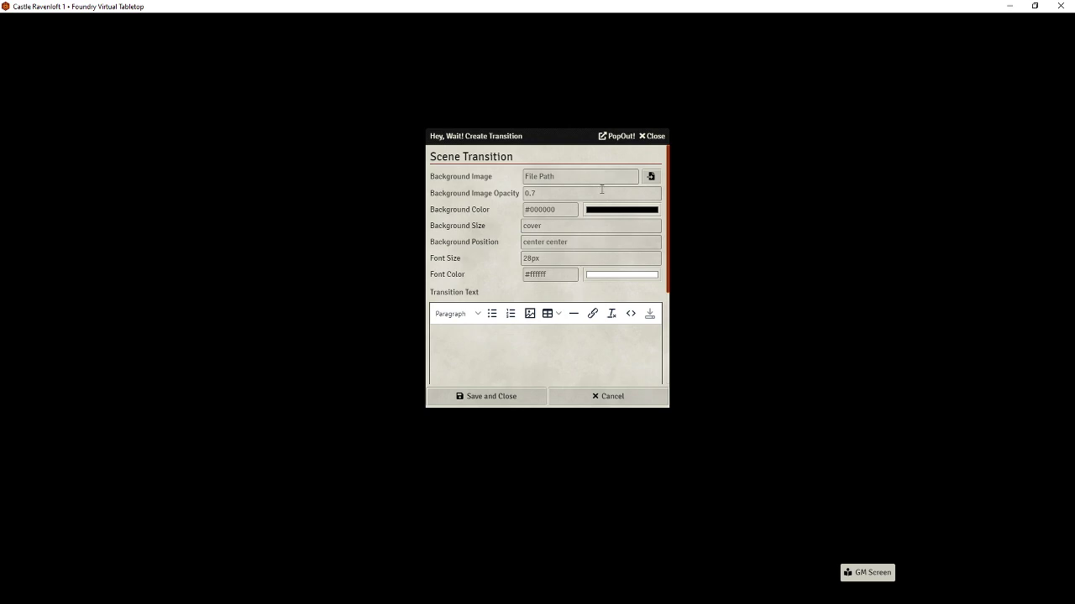
pyautogui.moveTo(512, 134); pyautogui.dragTo(513, 137)
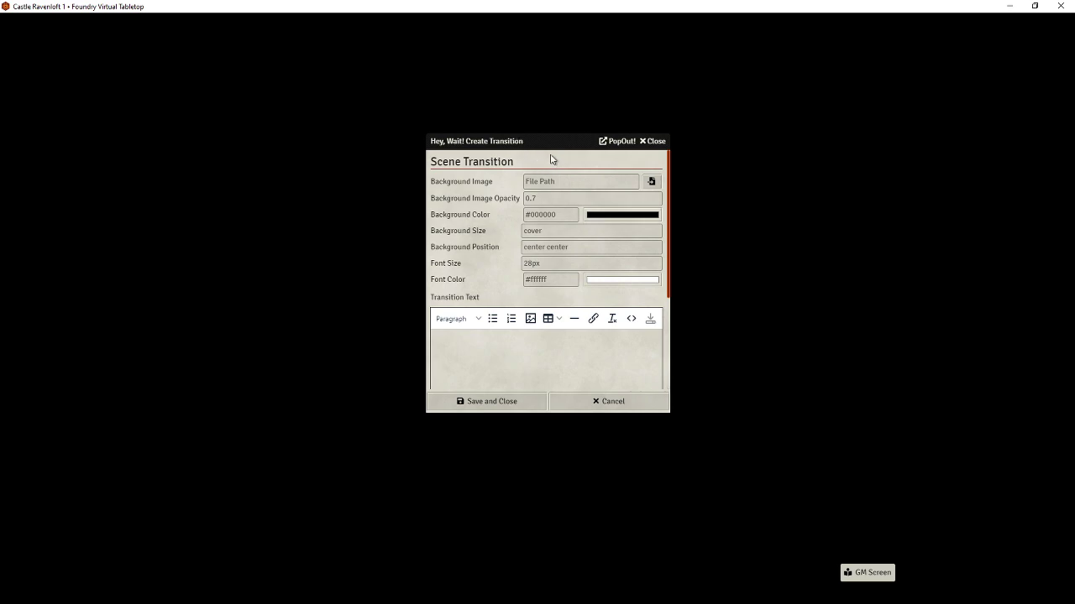
pyautogui.moveTo(577, 142); pyautogui.dragTo(847, 109)
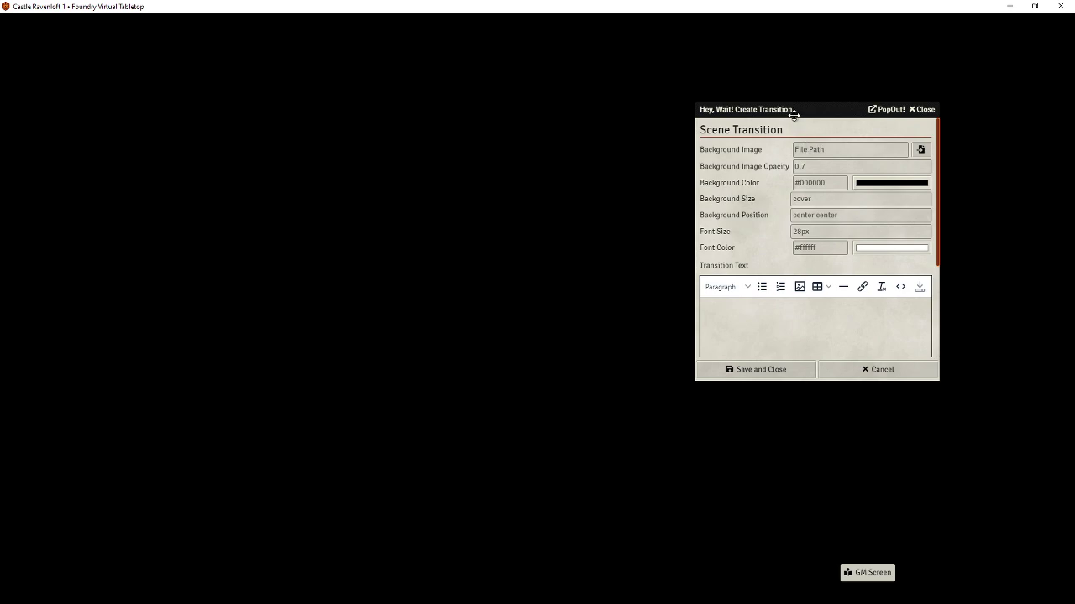
pyautogui.moveTo(794, 115); pyautogui.dragTo(806, 134)
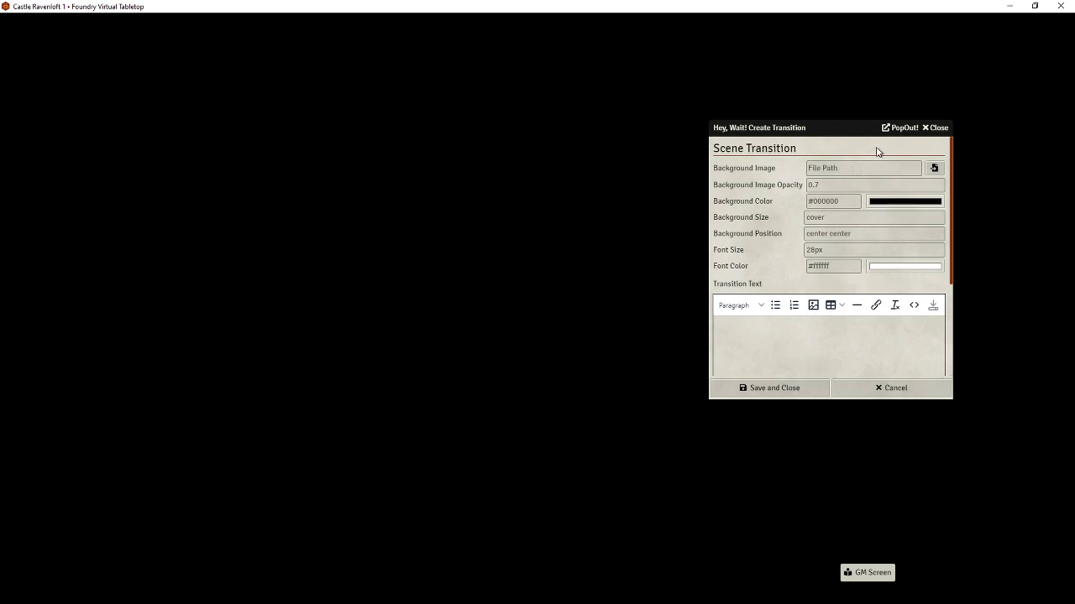
pyautogui.moveTo(813, 124); pyautogui.dragTo(918, 83)
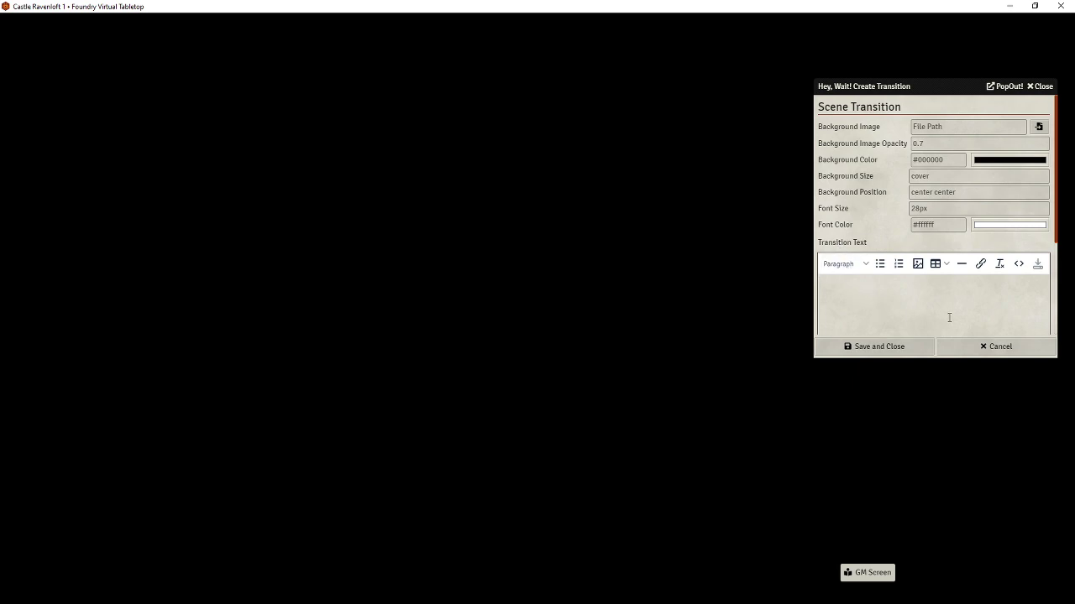
# - Enter "Welcome back..." as the transition text
pyautogui.click(876, 303)
pyautogui.write('Welcome ba')
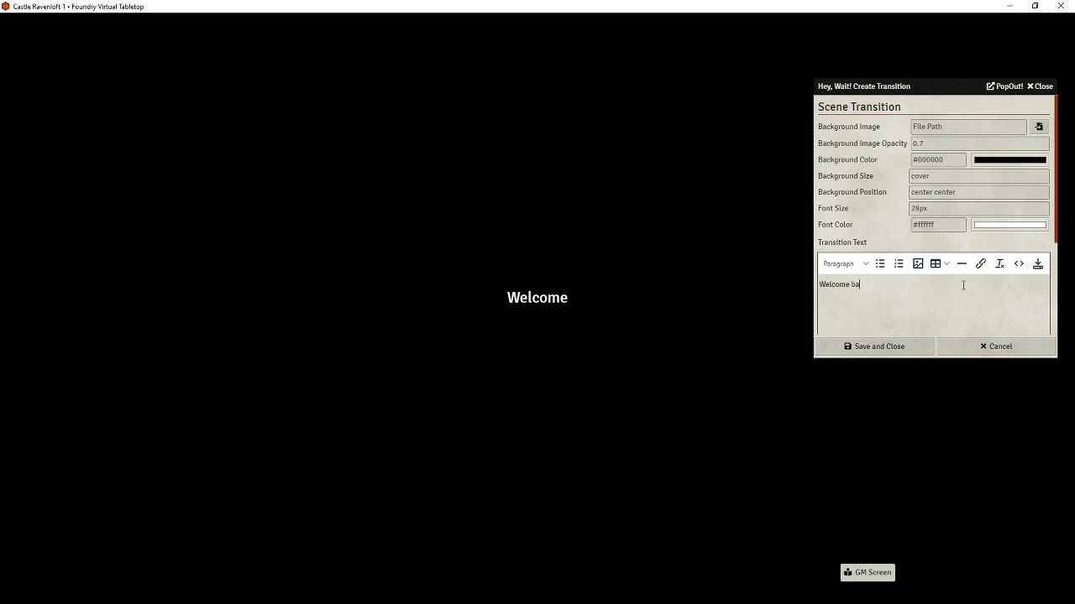
pyautogui.write('ck...')
# - Try "Some time later..." as the transition text in place of the greeting, and clear the text again
pyautogui.hotkey('ctrl', 'a')
pyautogui.write('Som')
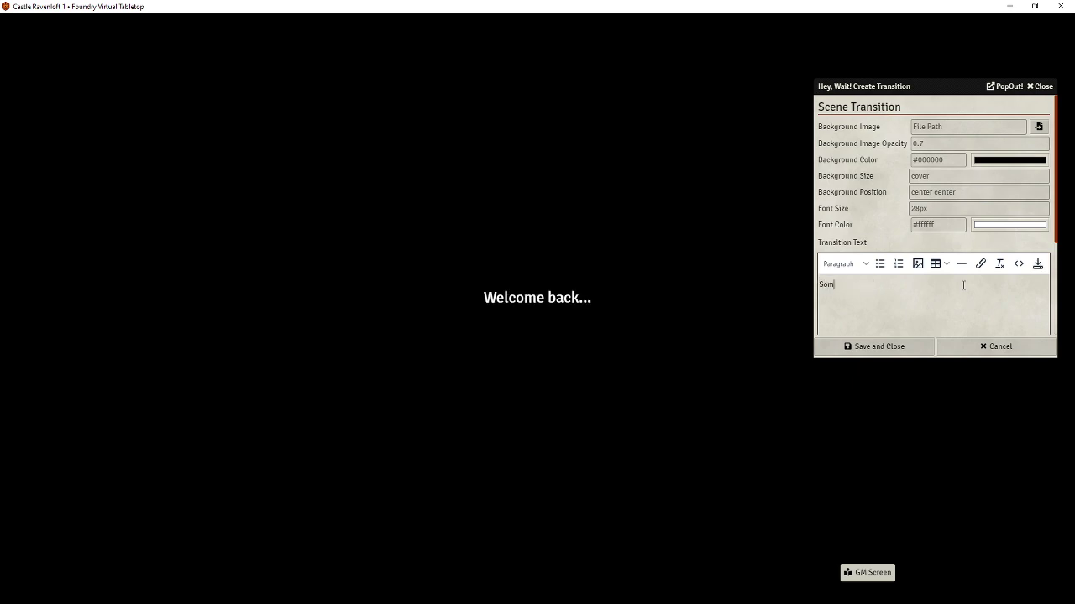
pyautogui.write('e time later./.')
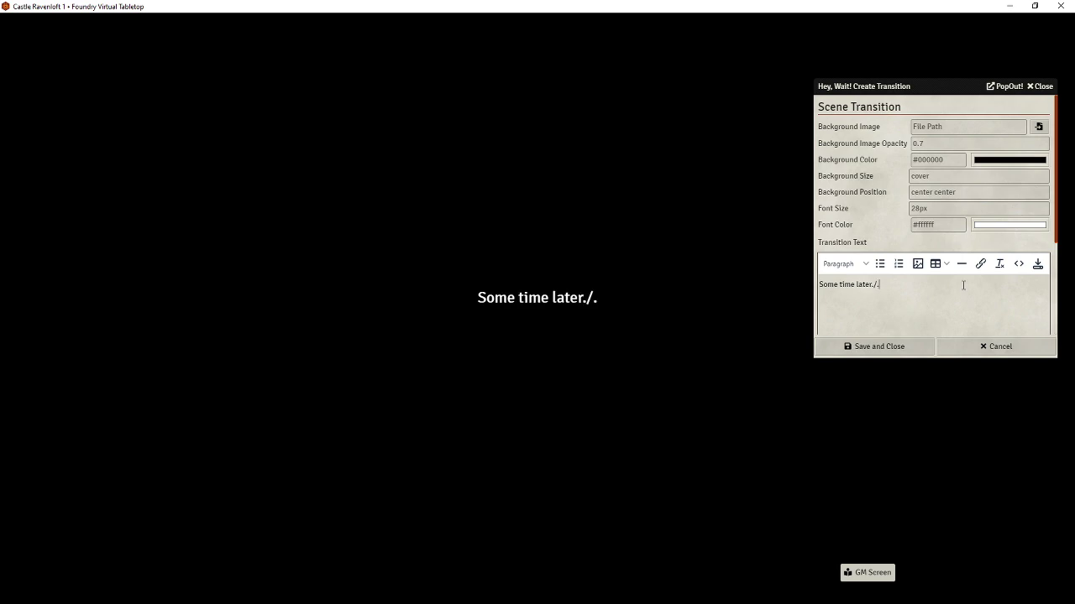
pyautogui.press('BackSpace')
pyautogui.press('BackSpace')
pyautogui.write('..')
pyautogui.hotkey('ctrl', 'a')
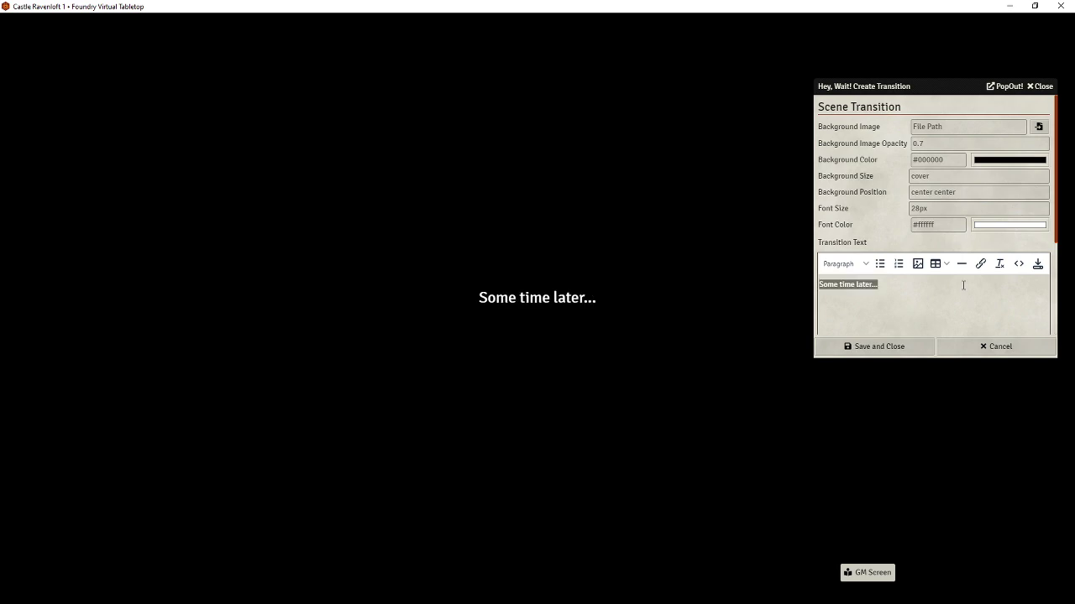
pyautogui.press('BackSpace')
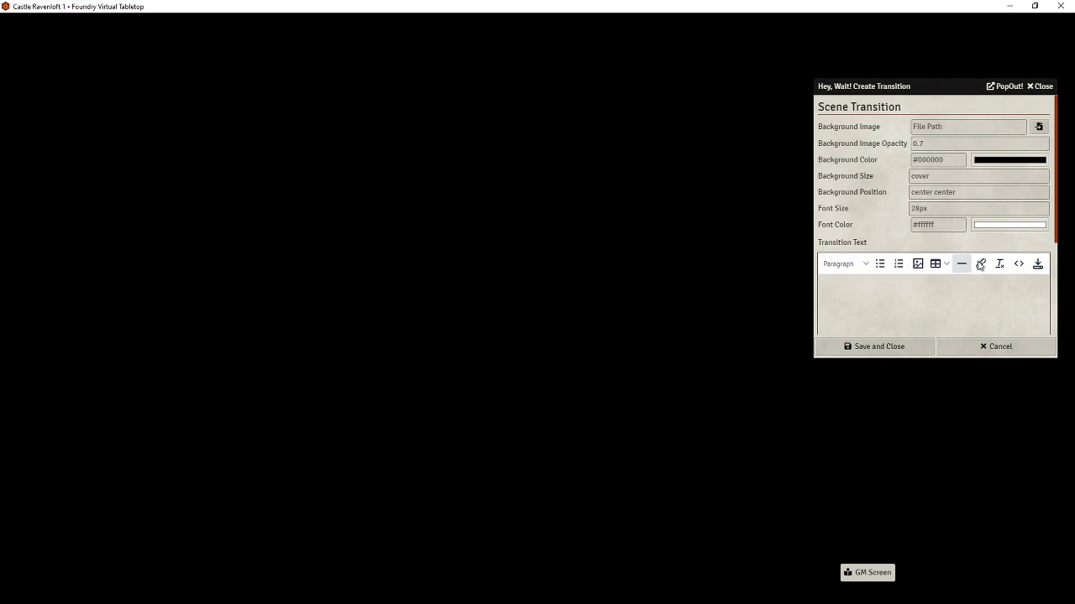
# - Toggle the Dining Hall transition's Skippable option, set its delay to 2500 ms and save the transition
pyautogui.scroll(-3, 905, 221)
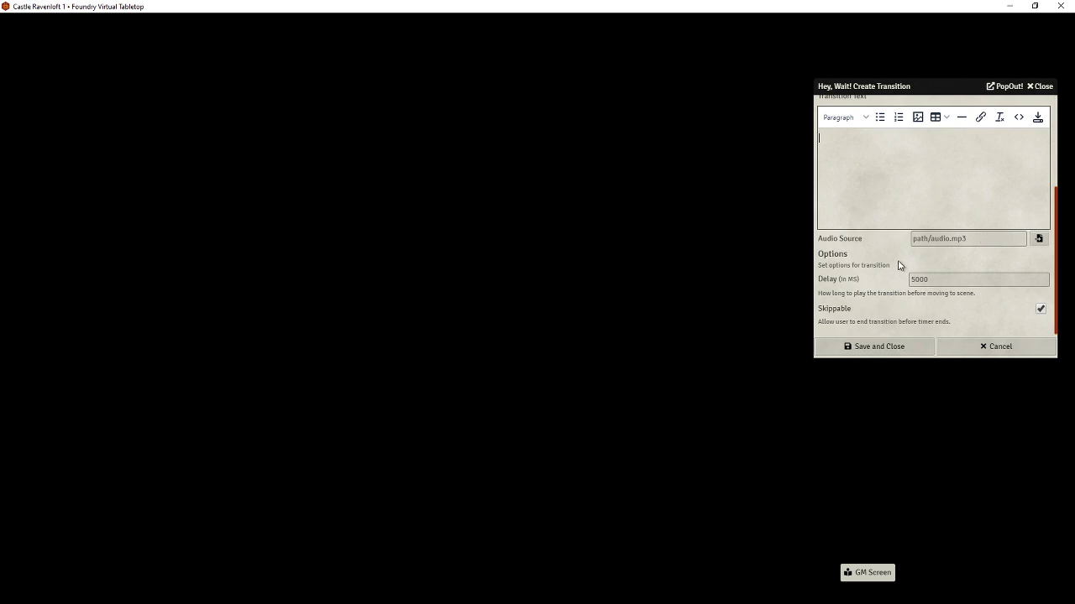
pyautogui.scroll(3, 898, 265)
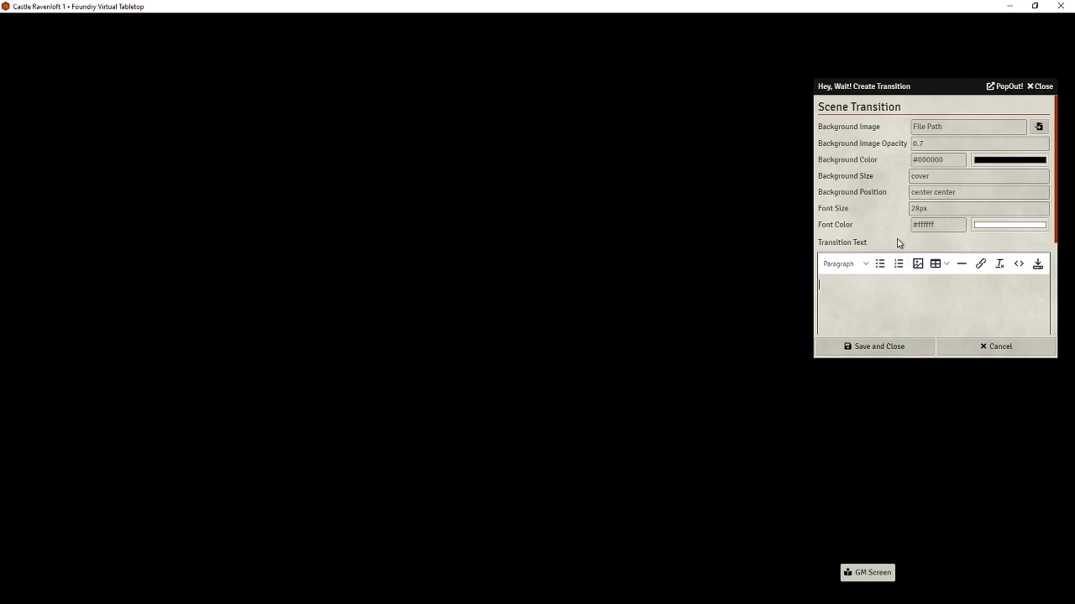
pyautogui.scroll(-3, 899, 244)
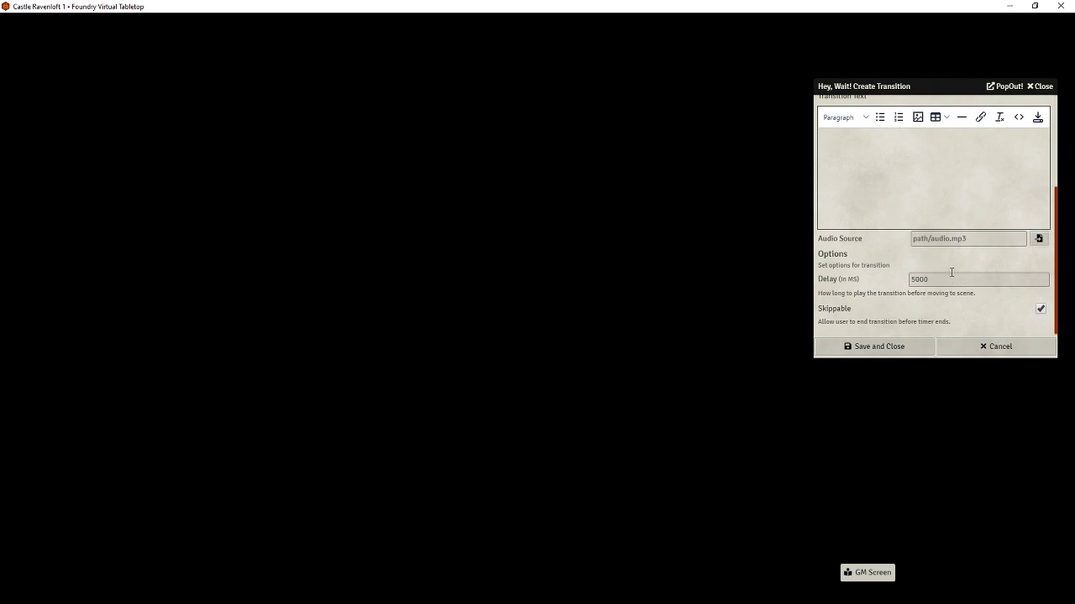
pyautogui.click(1040, 308)
pyautogui.click(873, 283)
pyautogui.write('2500')
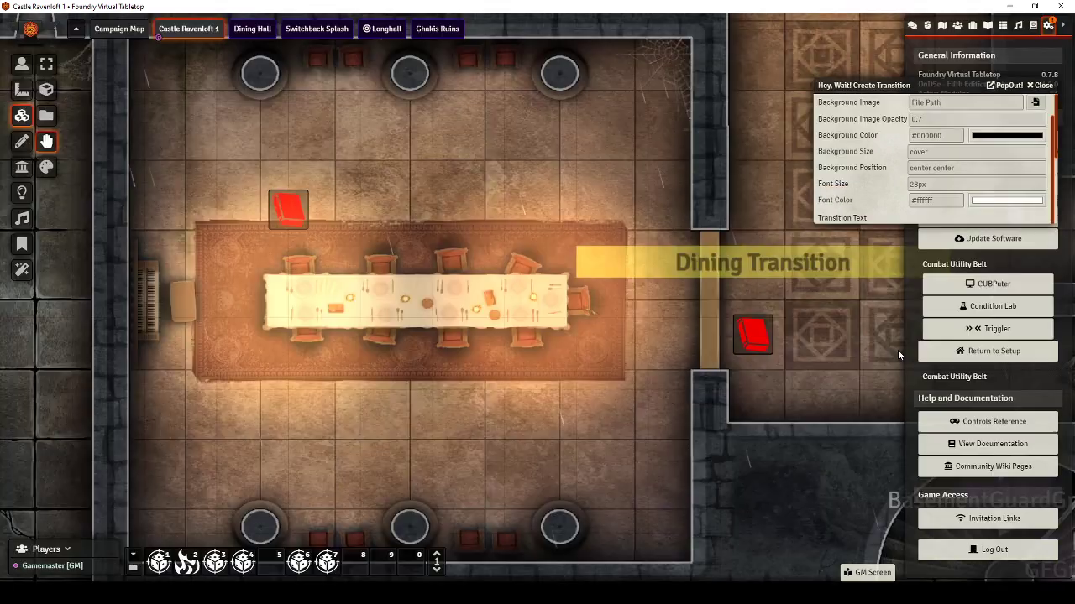
pyautogui.click(898, 349)
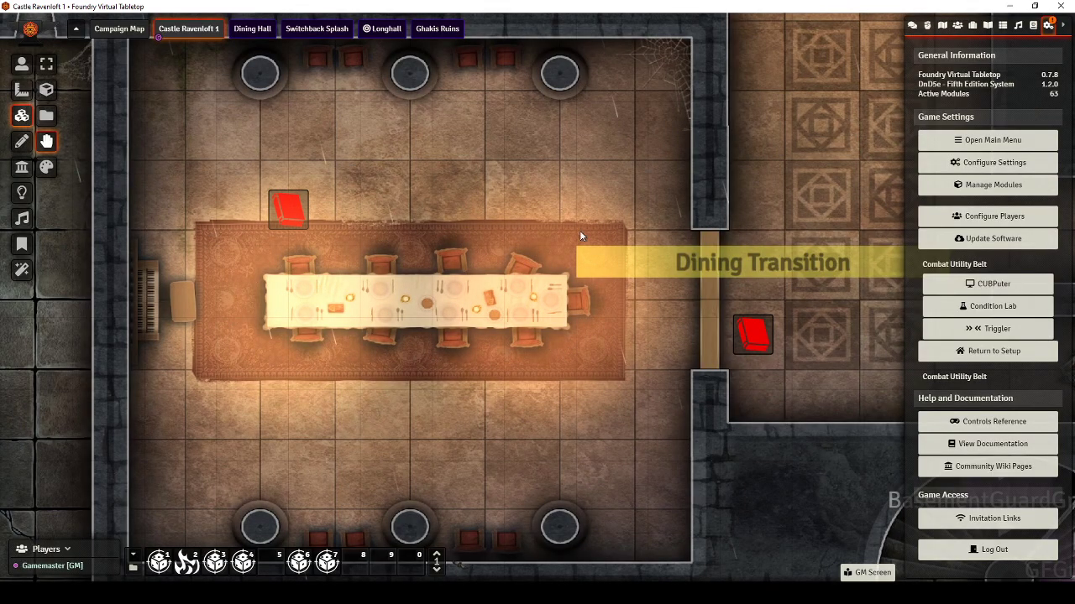
# - Show the chat log and play the Dining Hall scene's transition
pyautogui.moveTo(560, 190); pyautogui.dragTo(577, 155)
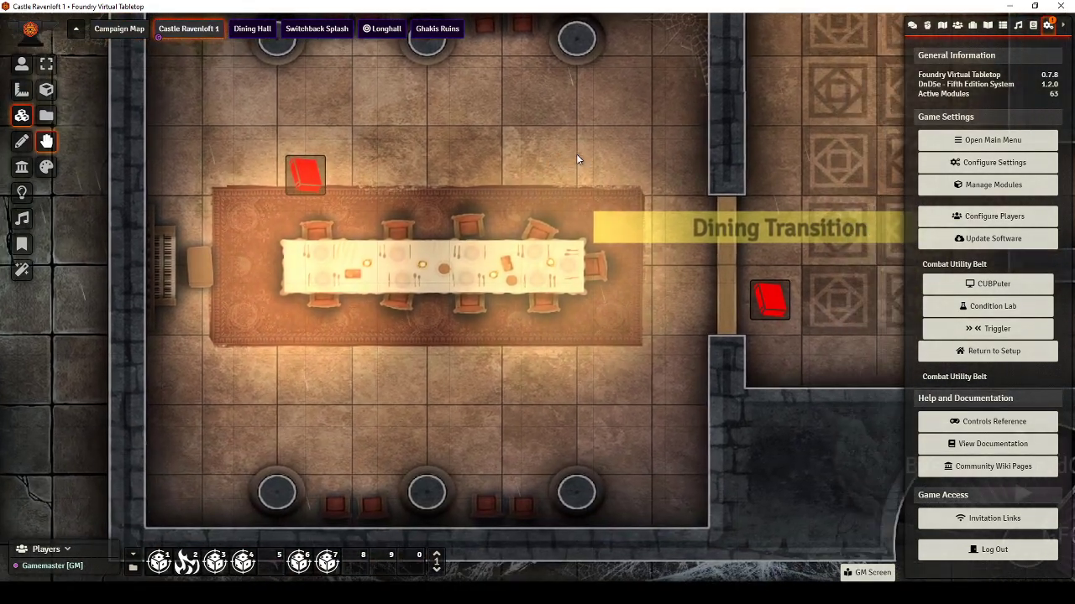
pyautogui.click(911, 26)
pyautogui.moveTo(568, 85); pyautogui.dragTo(501, 115)
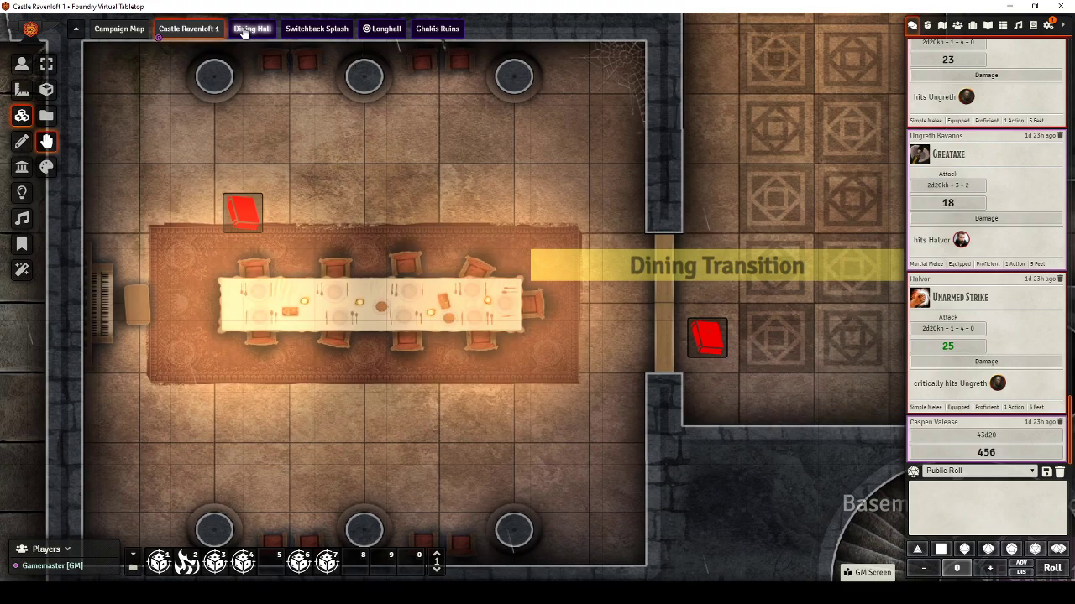
pyautogui.rightClick(244, 30)
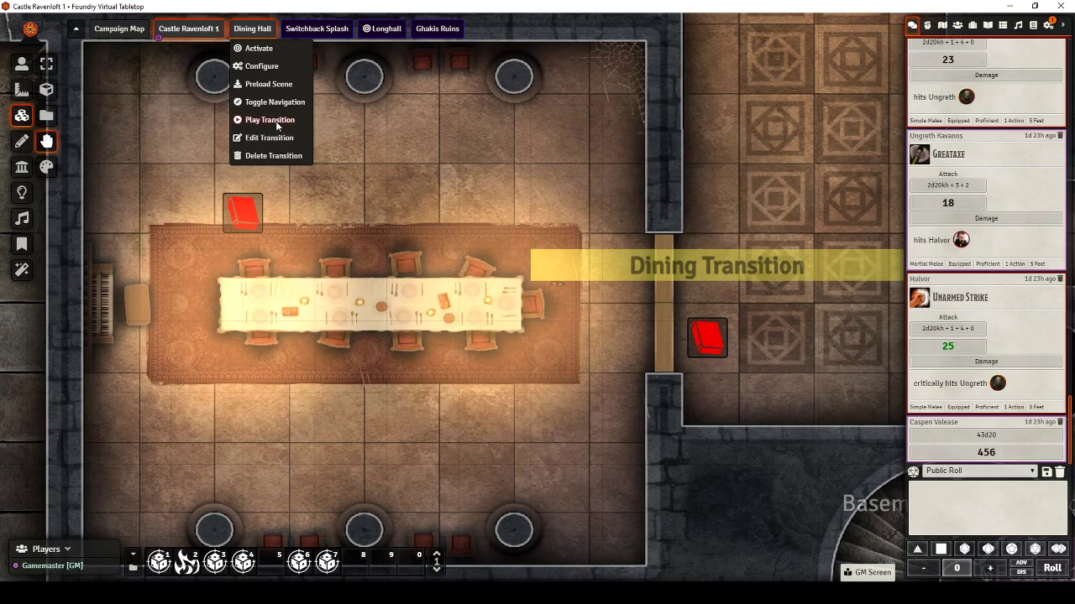
pyautogui.click(275, 121)
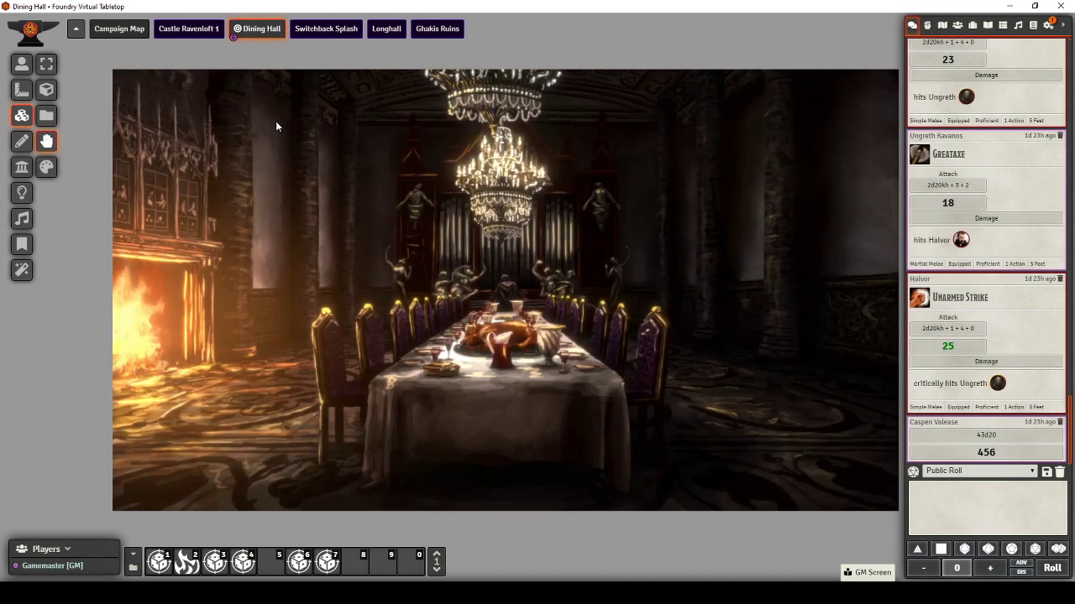
# - Examine the Dining Hall scene image around the long table, chandelier and fireplace
pyautogui.scroll(1, 412, 201)
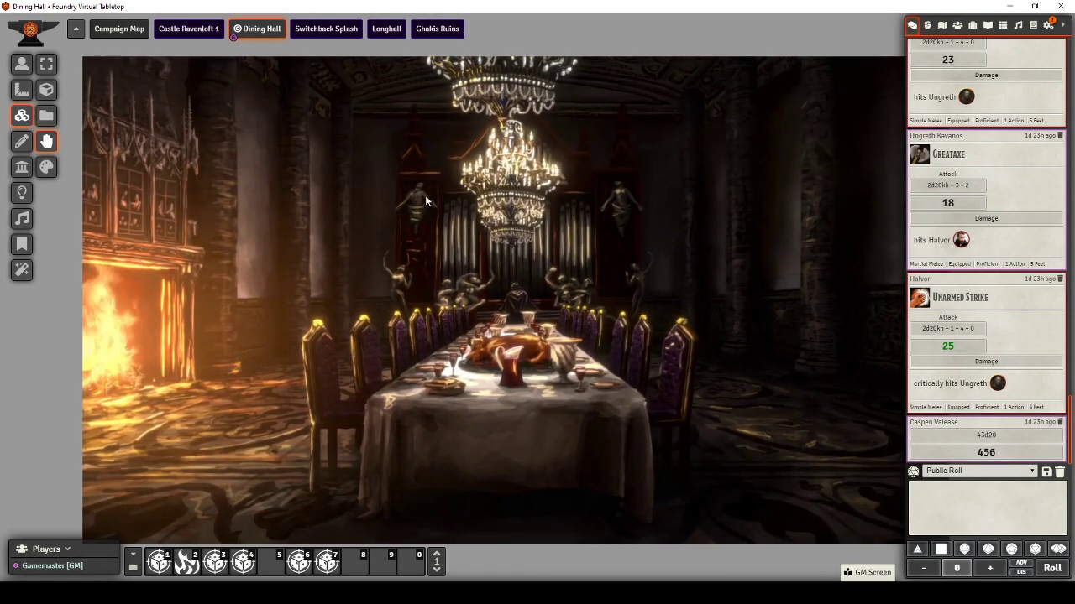
pyautogui.scroll(1, 425, 195)
pyautogui.moveTo(380, 175); pyautogui.dragTo(381, 179)
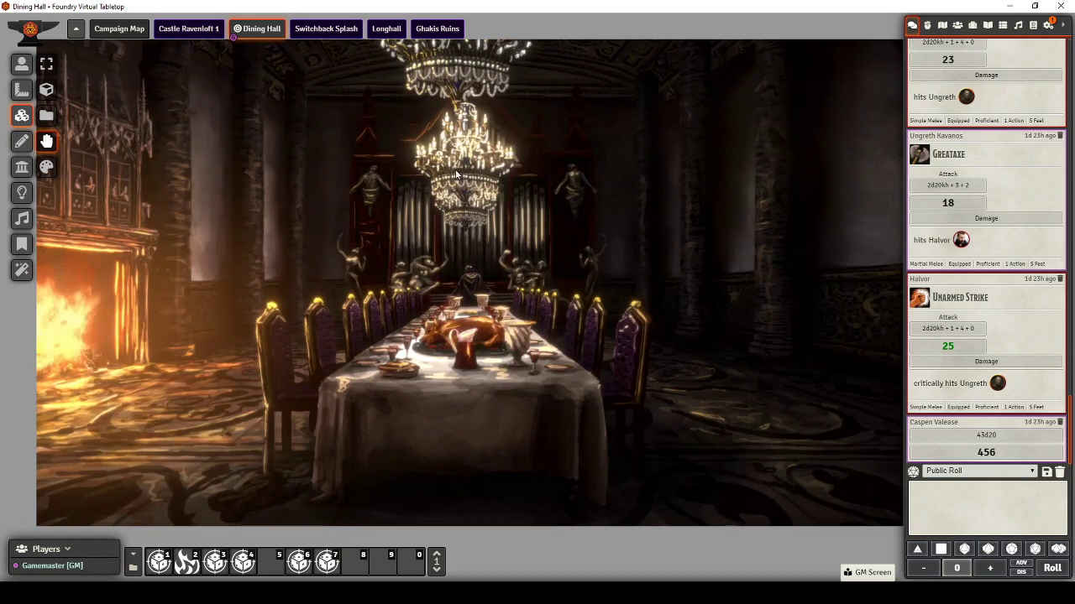
pyautogui.scroll(-1, 503, 174)
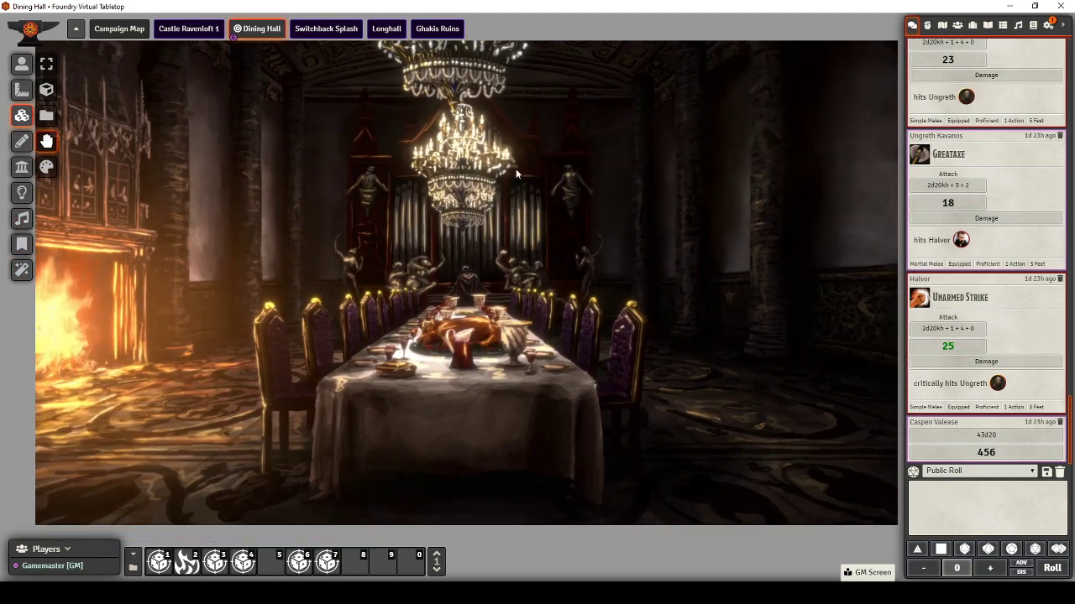
pyautogui.scroll(1, 515, 169)
pyautogui.moveTo(526, 151); pyautogui.dragTo(529, 178)
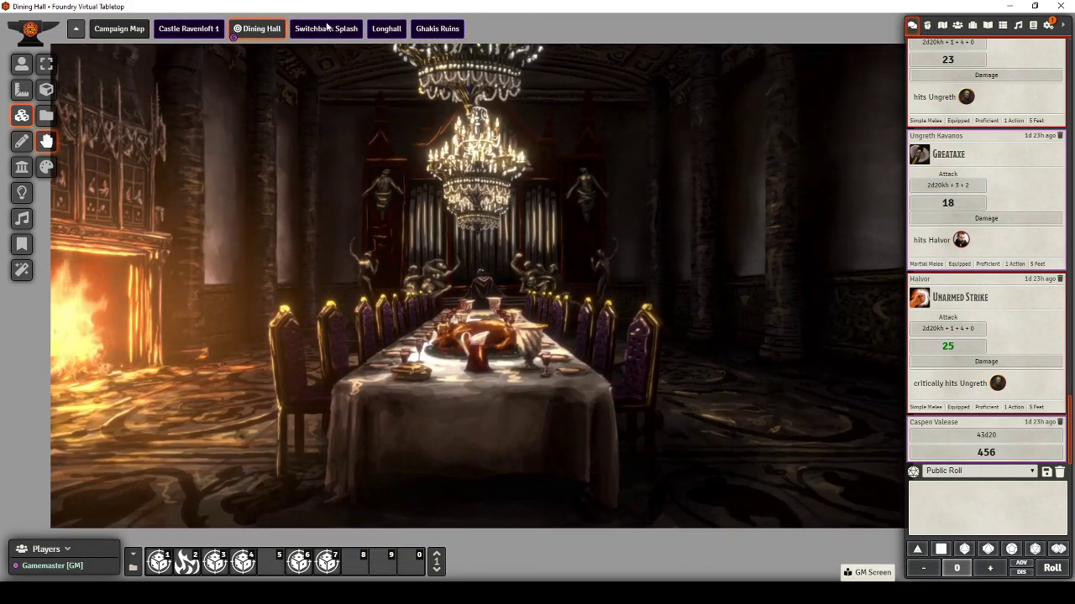
# - Return to the Castle Ravenloft 1 scene and examine the map from the dining room across the adjoining halls and staircases
pyautogui.click(193, 34)
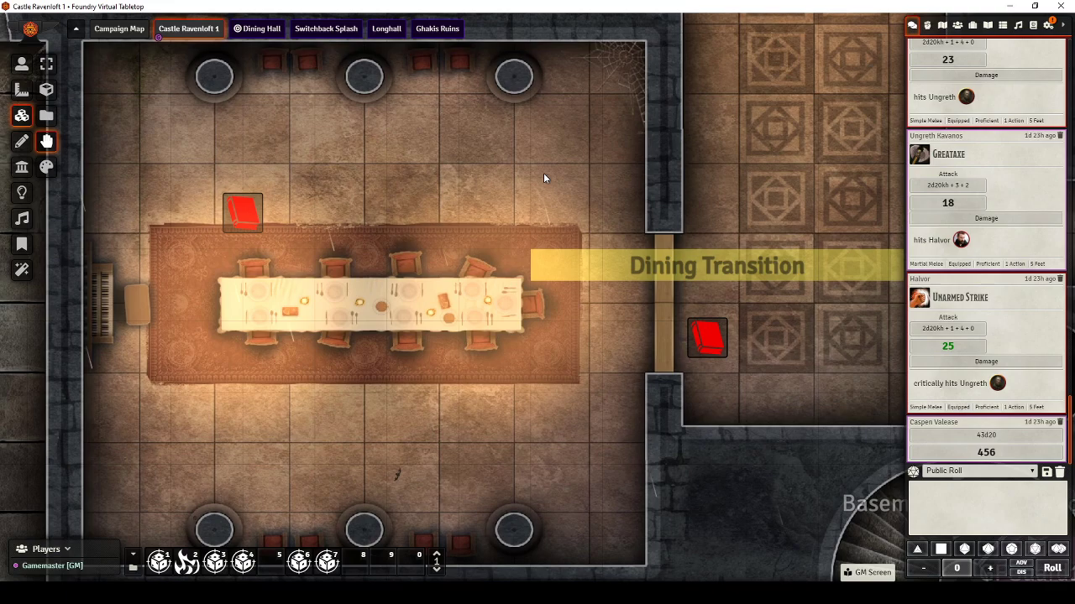
pyautogui.moveTo(542, 171); pyautogui.dragTo(492, 176)
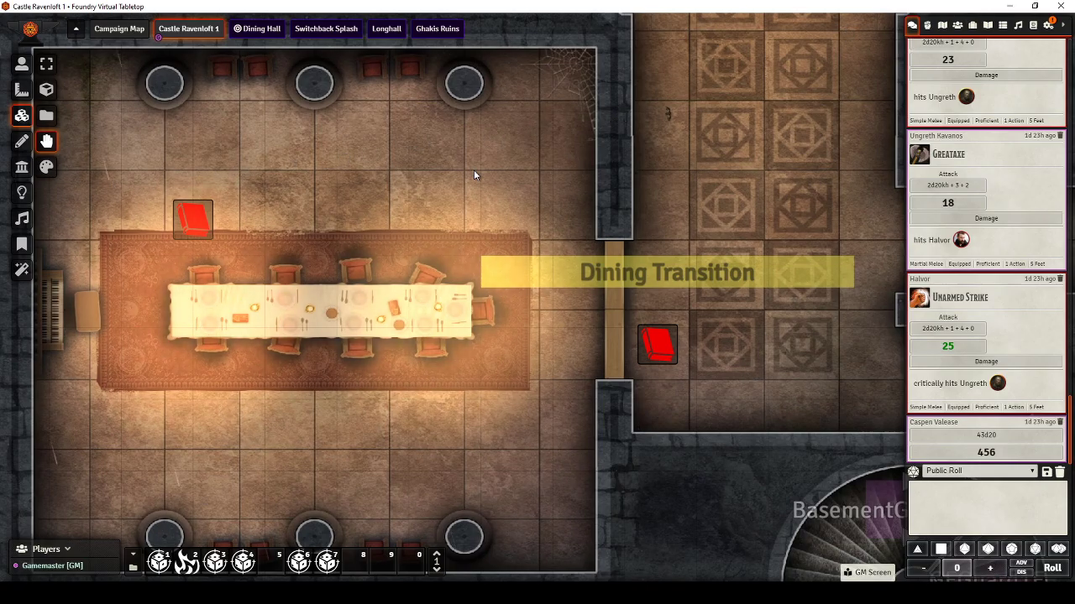
pyautogui.scroll(-7, 466, 173)
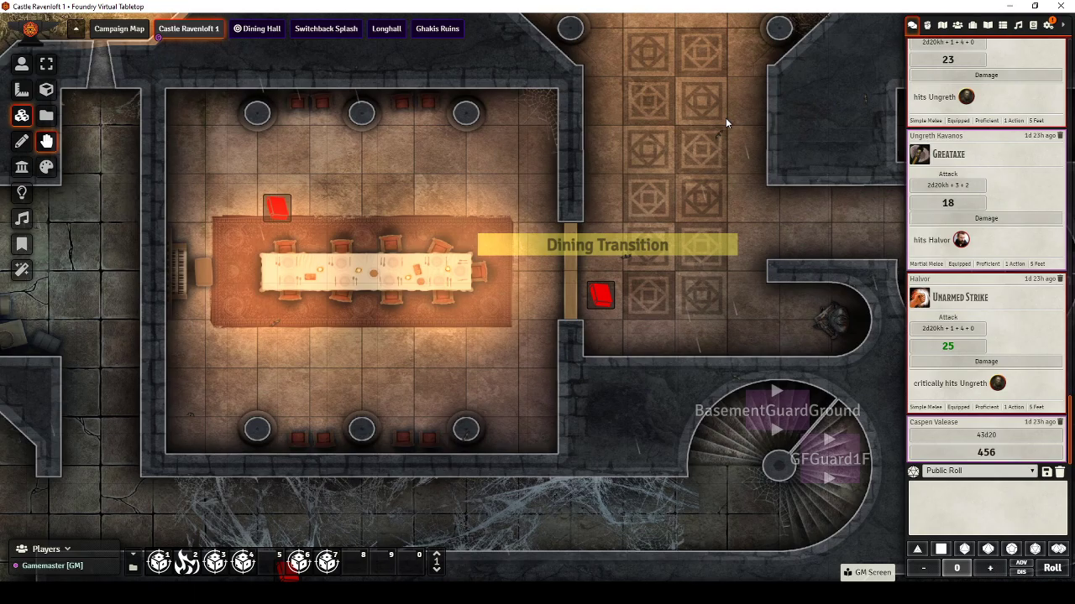
pyautogui.moveTo(724, 120); pyautogui.dragTo(551, 172)
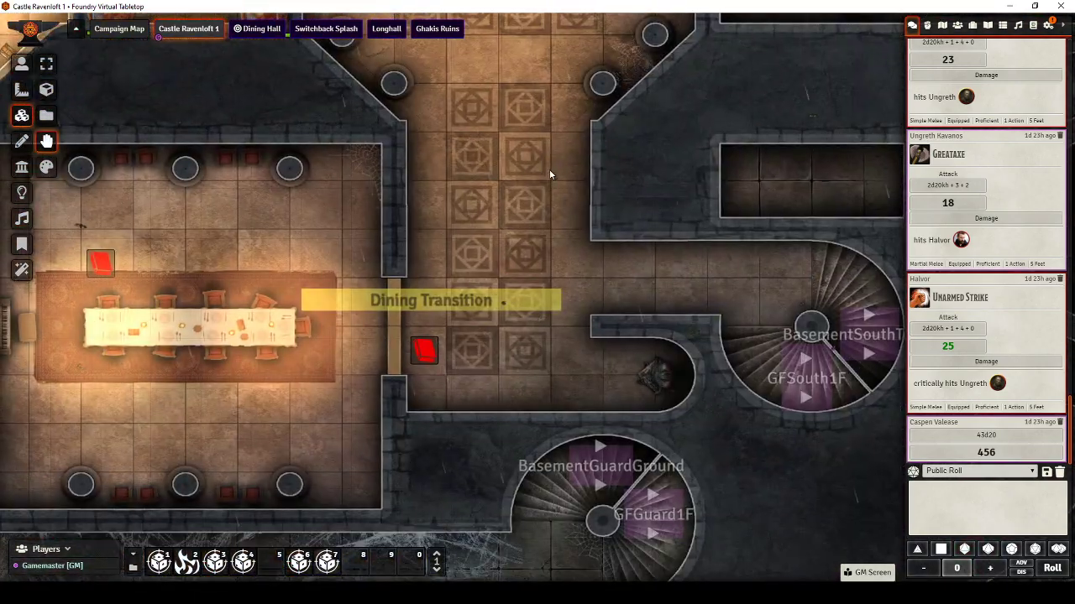
pyautogui.moveTo(721, 168); pyautogui.dragTo(408, 269)
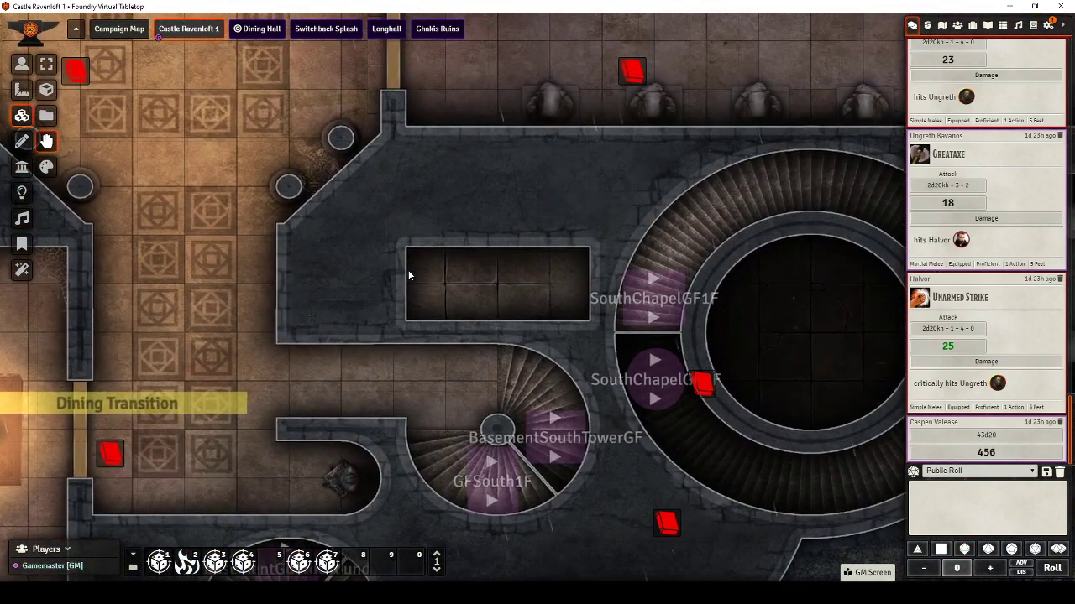
pyautogui.moveTo(382, 178); pyautogui.dragTo(630, 266)
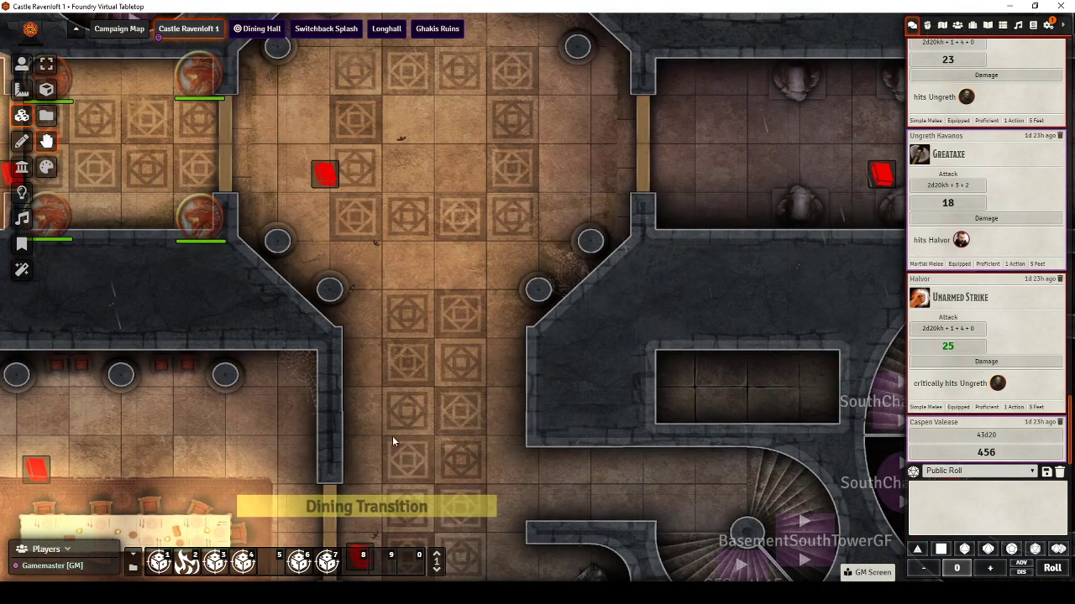
pyautogui.moveTo(339, 427); pyautogui.dragTo(492, 219)
pyautogui.moveTo(364, 204); pyautogui.dragTo(534, 179)
pyautogui.scroll(3, 526, 172)
pyautogui.scroll(5, 525, 173)
pyautogui.scroll(-2, 552, 176)
# - Draw a Hey, Wait! tile about 336 by 300 pixels on the open ground outside the castle entrance
pyautogui.click(22, 141)
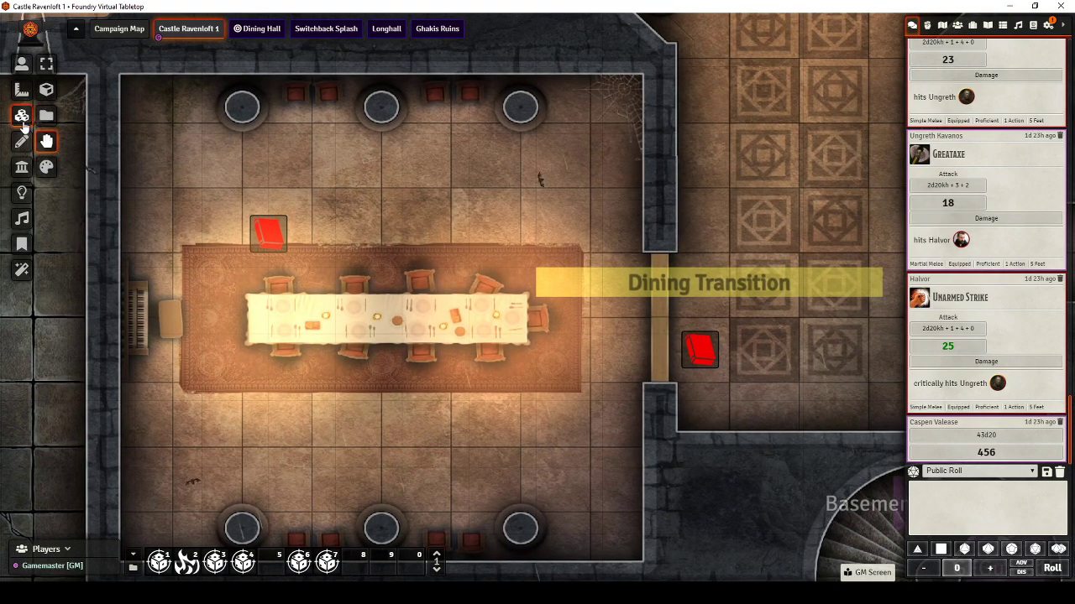
pyautogui.click(22, 116)
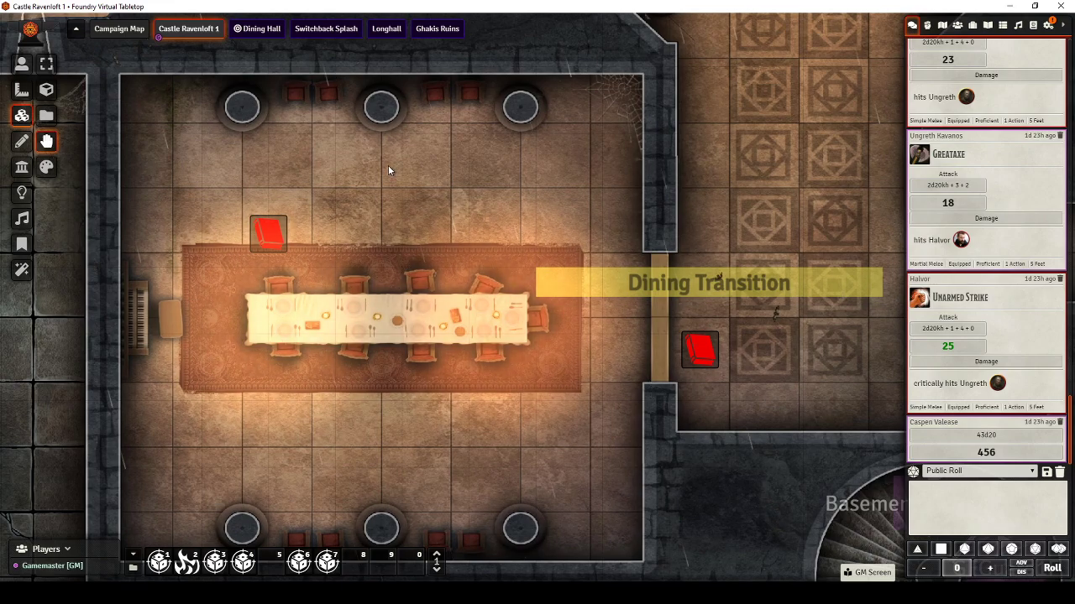
pyautogui.scroll(-5, 260, 187)
pyautogui.scroll(-3, 262, 151)
pyautogui.moveTo(266, 111); pyautogui.dragTo(500, 402)
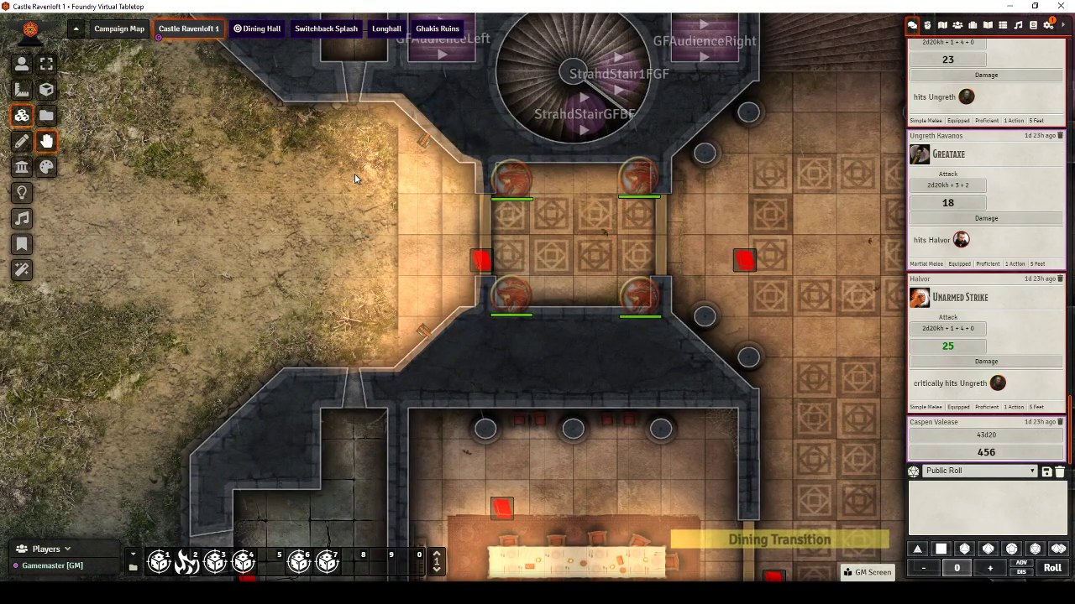
pyautogui.click(46, 142)
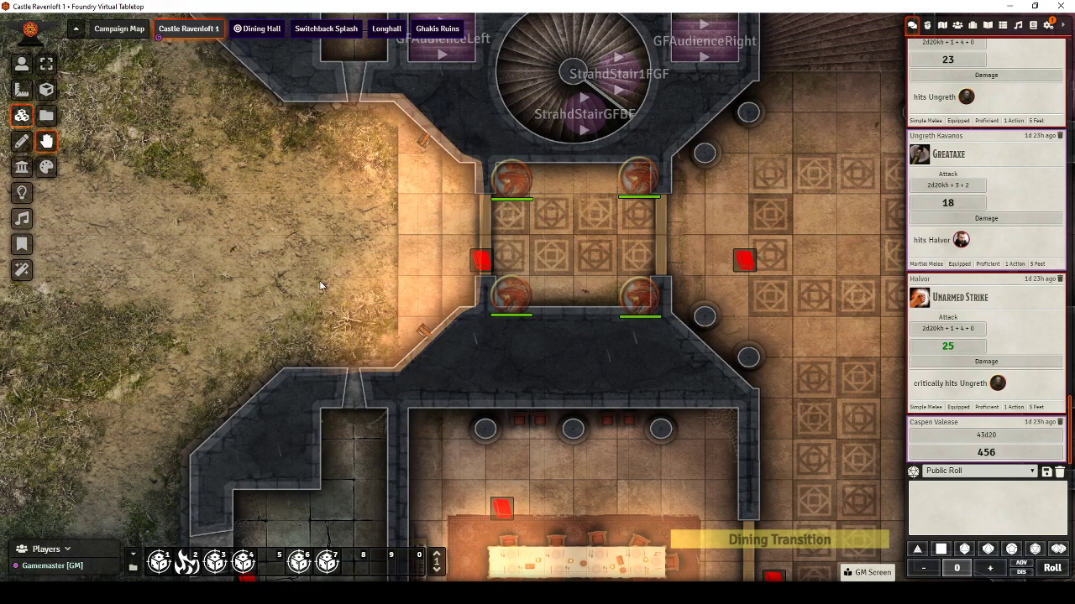
pyautogui.moveTo(320, 286); pyautogui.dragTo(319, 288)
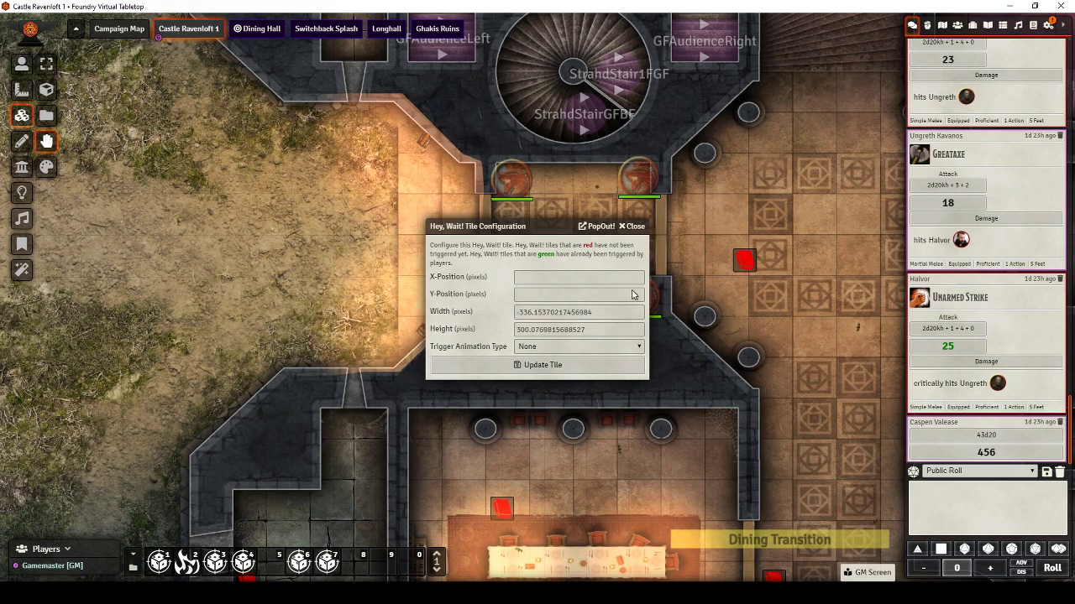
# - Set the Hey, Wait! tile's X-position and Y-position to 10 pixels each and apply the tile configuration
pyautogui.click(530, 284)
pyautogui.write('10')
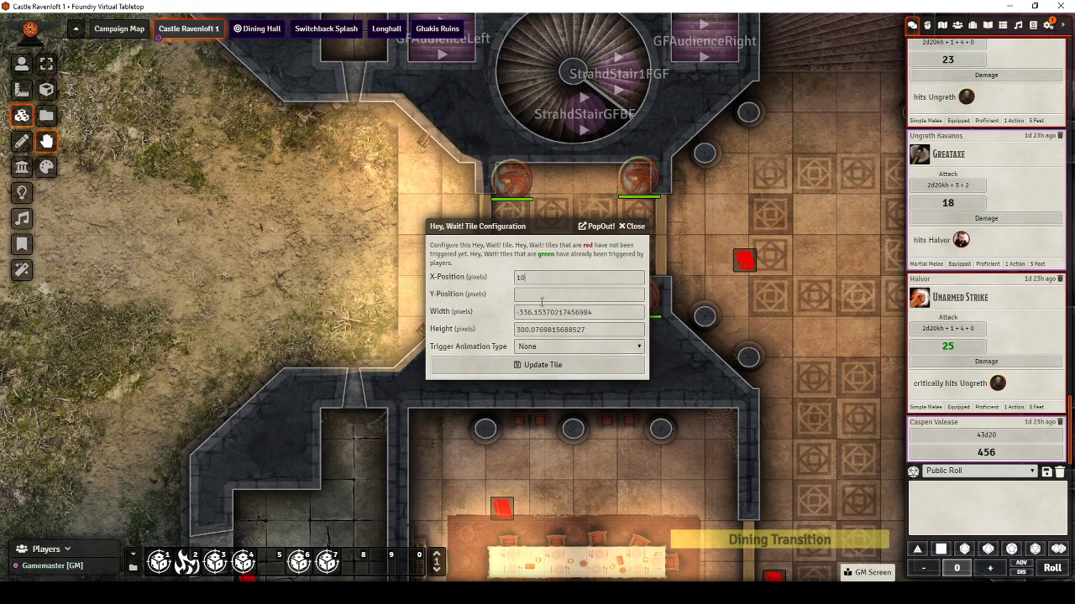
pyautogui.write('10')
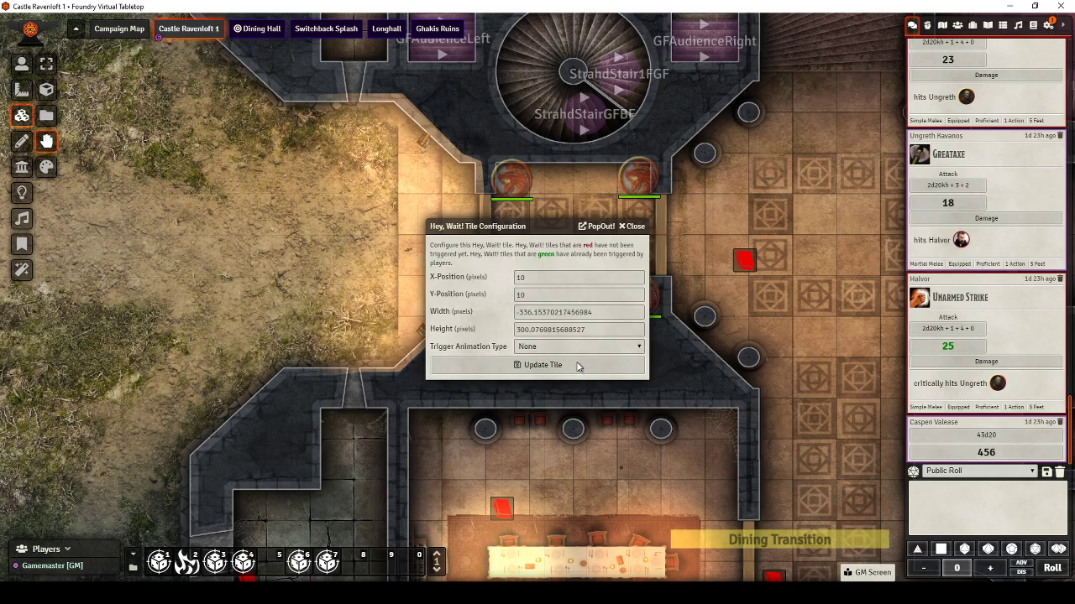
pyautogui.click(541, 367)
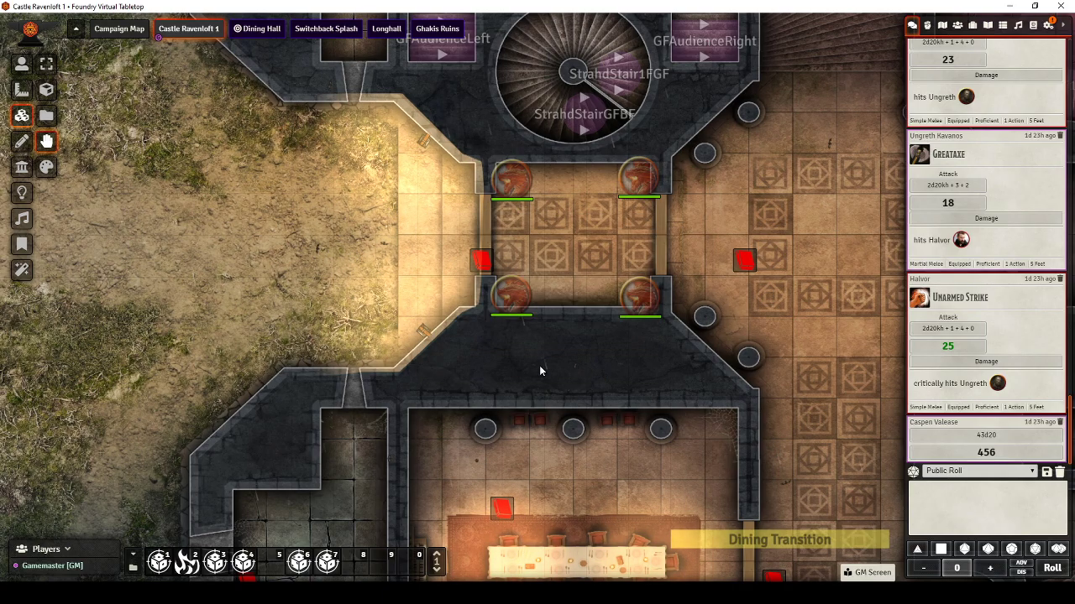
# - Move the new Hey, Wait! tile from the empty area beyond the map onto the grass outside the castle entrance
pyautogui.scroll(-5, 541, 367)
pyautogui.moveTo(439, 91); pyautogui.dragTo(529, 346)
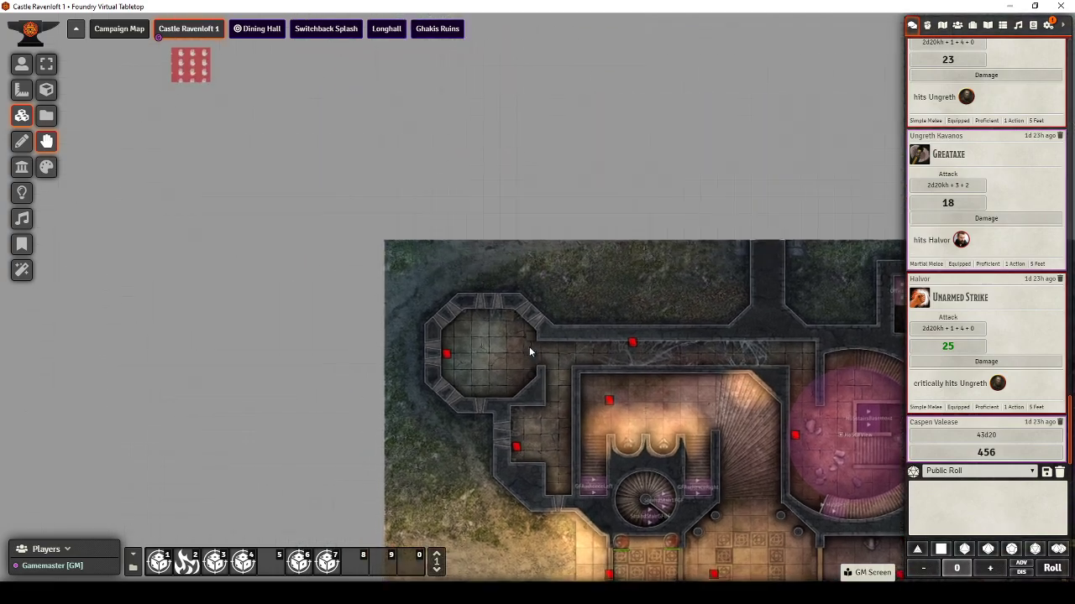
pyautogui.moveTo(342, 208); pyautogui.dragTo(462, 318)
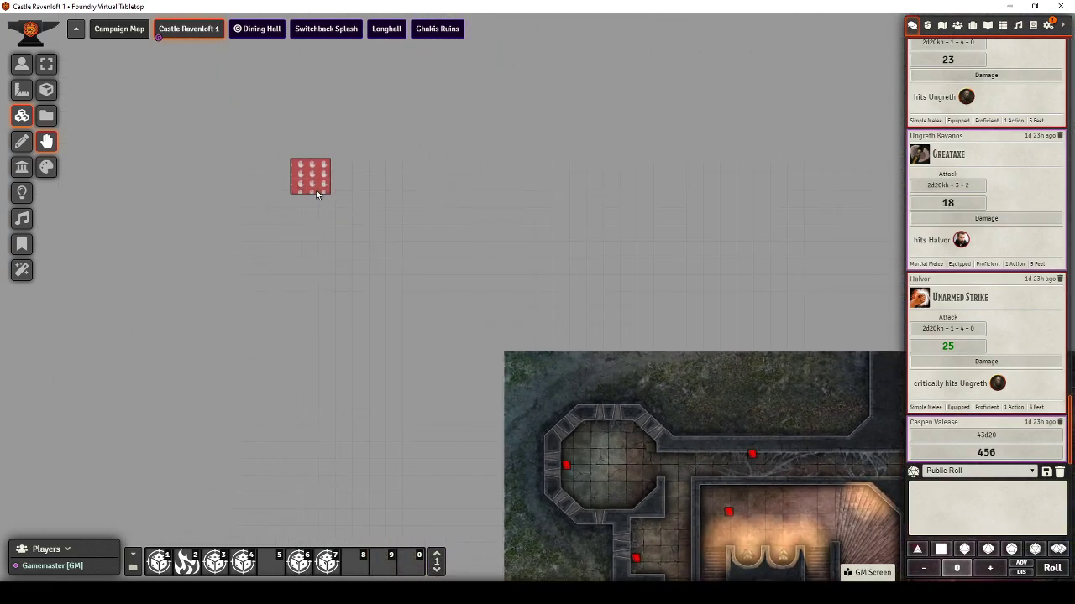
pyautogui.moveTo(310, 178); pyautogui.dragTo(412, 260)
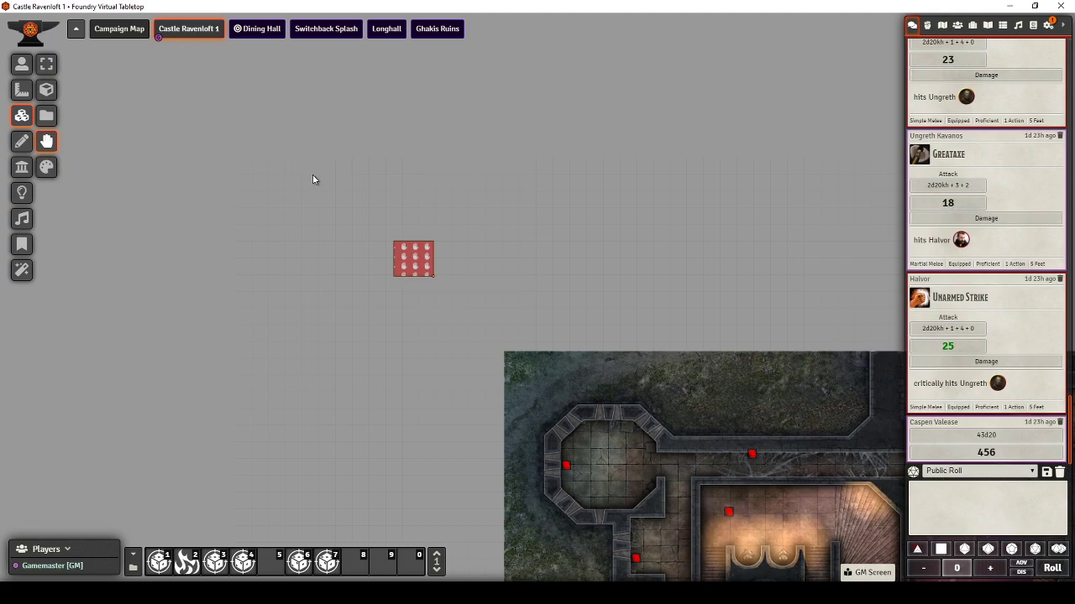
pyautogui.moveTo(465, 330); pyautogui.dragTo(364, 225)
pyautogui.moveTo(310, 153); pyautogui.dragTo(406, 380)
pyautogui.scroll(7, 377, 352)
pyautogui.moveTo(433, 325); pyautogui.dragTo(438, 380)
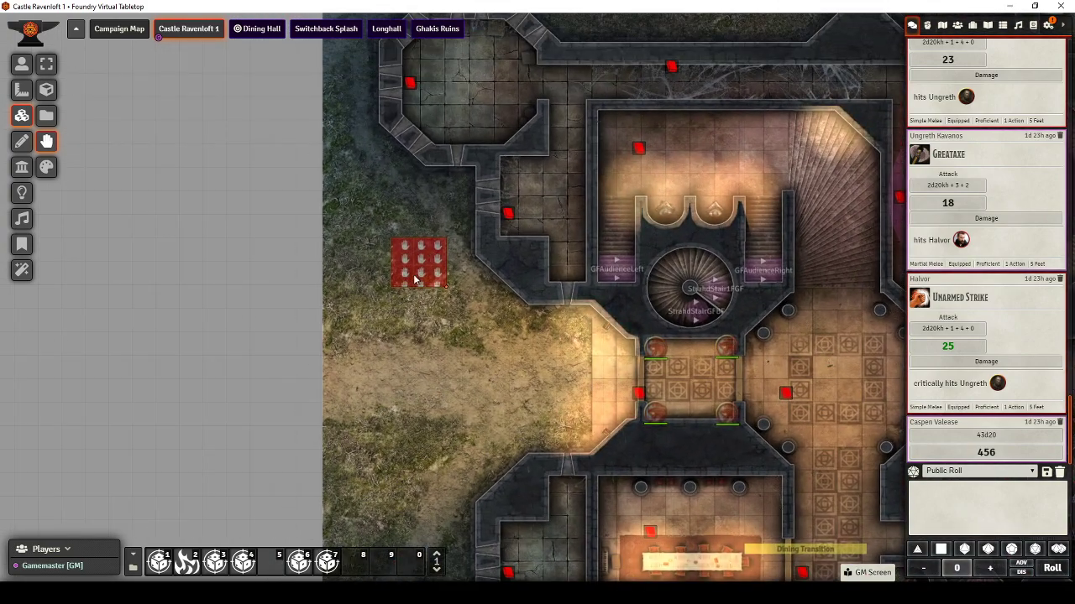
# - Copy the Hey, Wait! tile and paste three duplicates around the path outside the castle entrance
pyautogui.click(46, 63)
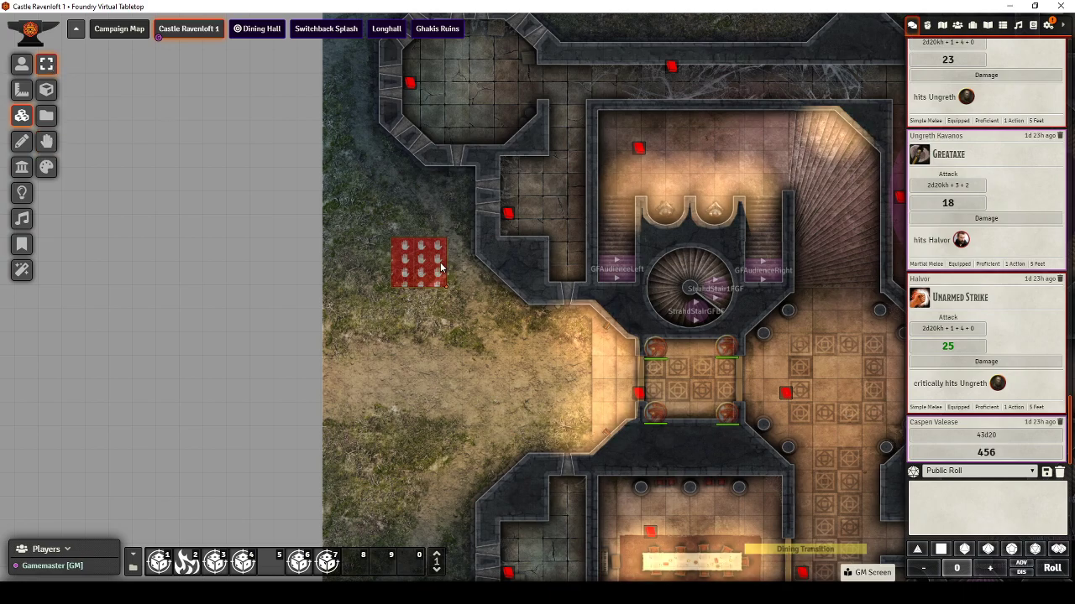
pyautogui.hotkey('ctrl', 'c')
pyautogui.hotkey('ctrl', 'v')
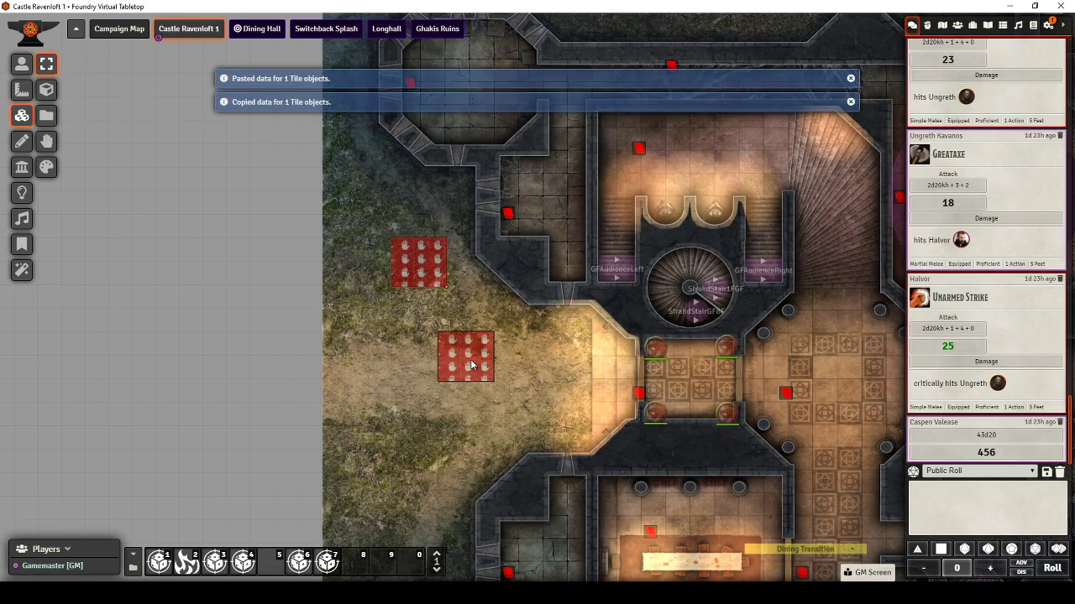
pyautogui.hotkey('ctrl', 'v')
pyautogui.hotkey('ctrl', 'v')
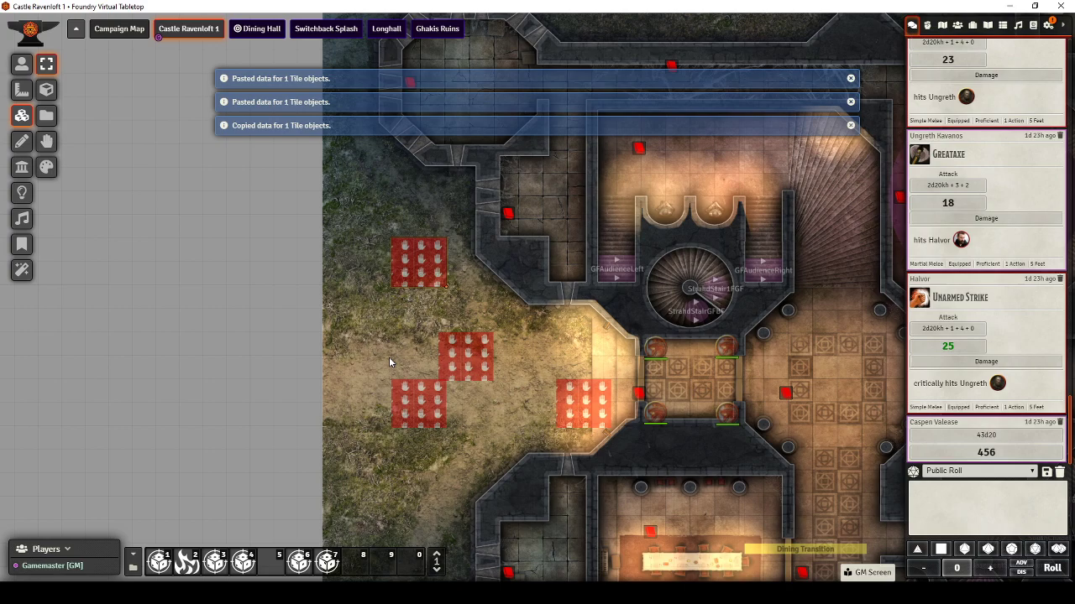
pyautogui.hotkey('ctrl', 'v')
pyautogui.moveTo(378, 322); pyautogui.dragTo(473, 353)
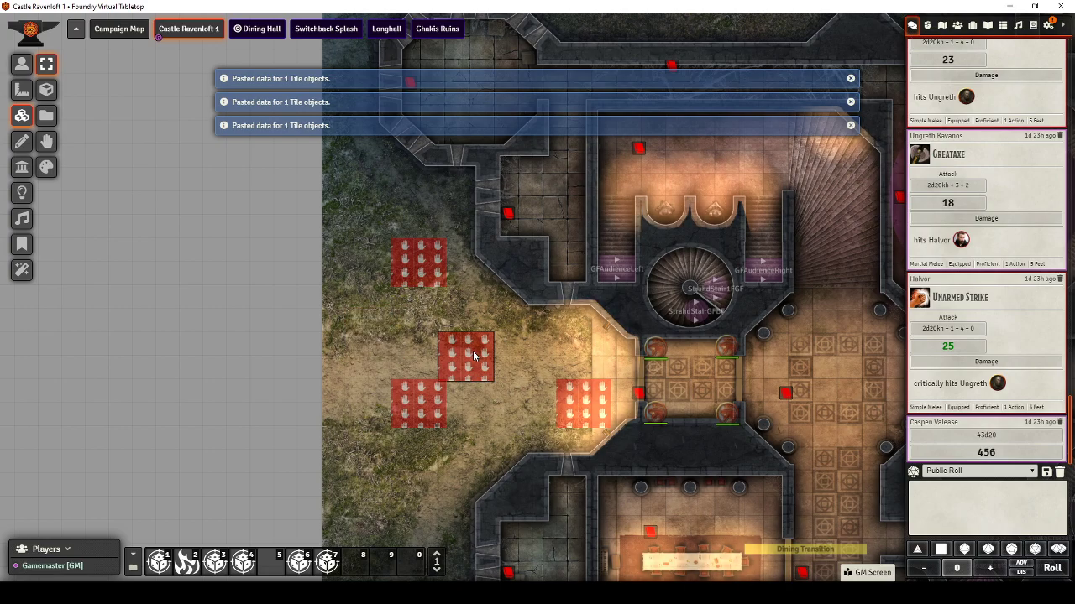
# - Delete three of the four Hey, Wait! tiles outside the castle entrance, keeping the northernmost one on the grass
pyautogui.press('Delete')
pyautogui.click(406, 393)
pyautogui.press('Delete')
pyautogui.click(597, 415)
pyautogui.press('Delete')
# - Move the remaining Hey, Wait! tile into the dining hall, narrow it to about one square wide and fit it just inside the doorway
pyautogui.moveTo(413, 287); pyautogui.dragTo(583, 470)
pyautogui.moveTo(476, 453); pyautogui.dragTo(358, 324)
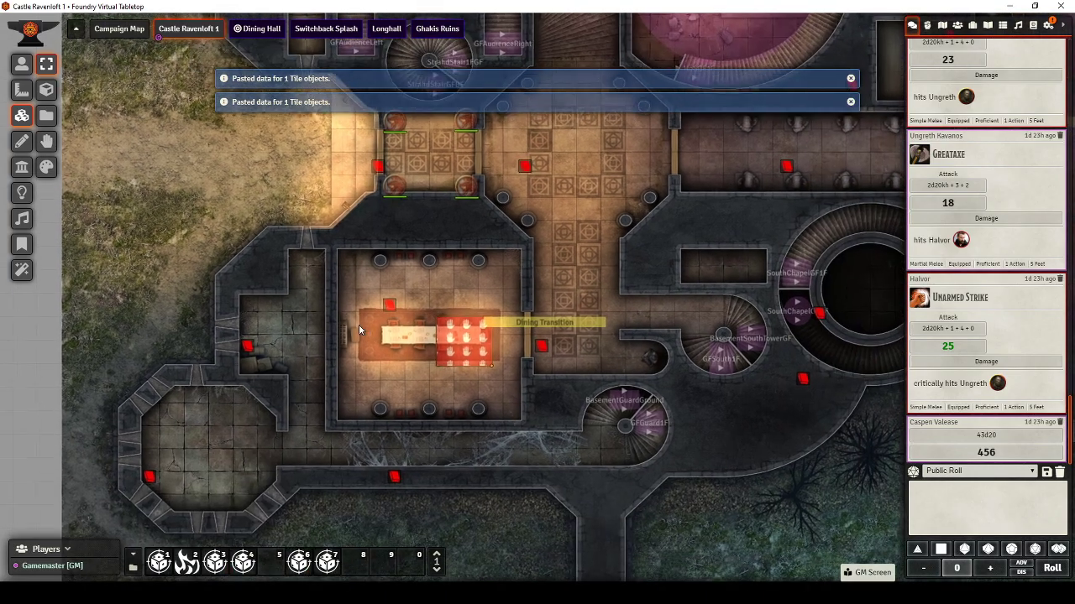
pyautogui.scroll(5, 358, 324)
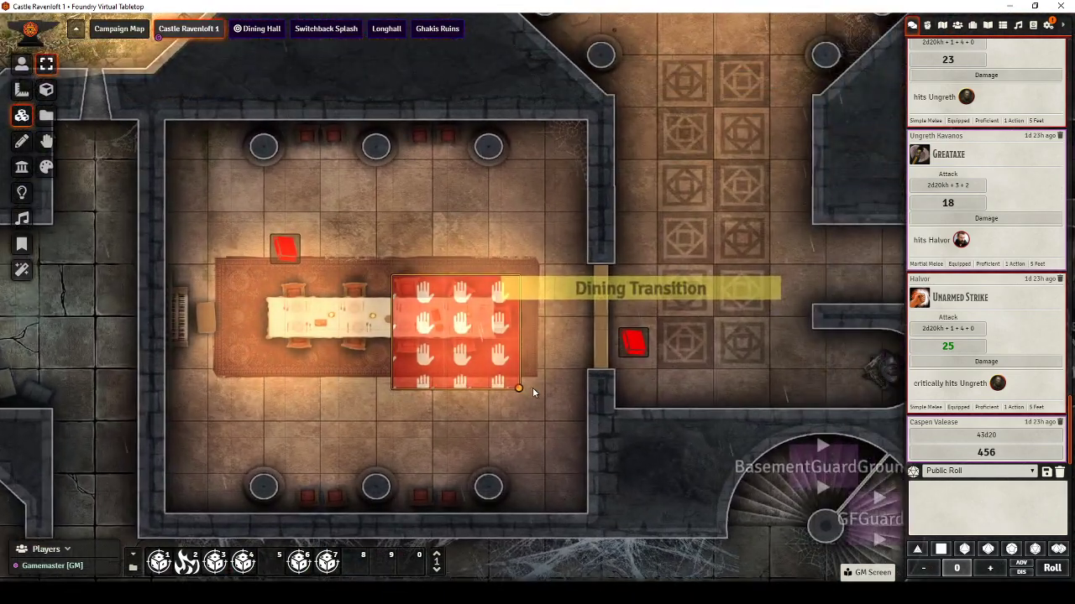
pyautogui.moveTo(519, 388); pyautogui.dragTo(439, 384)
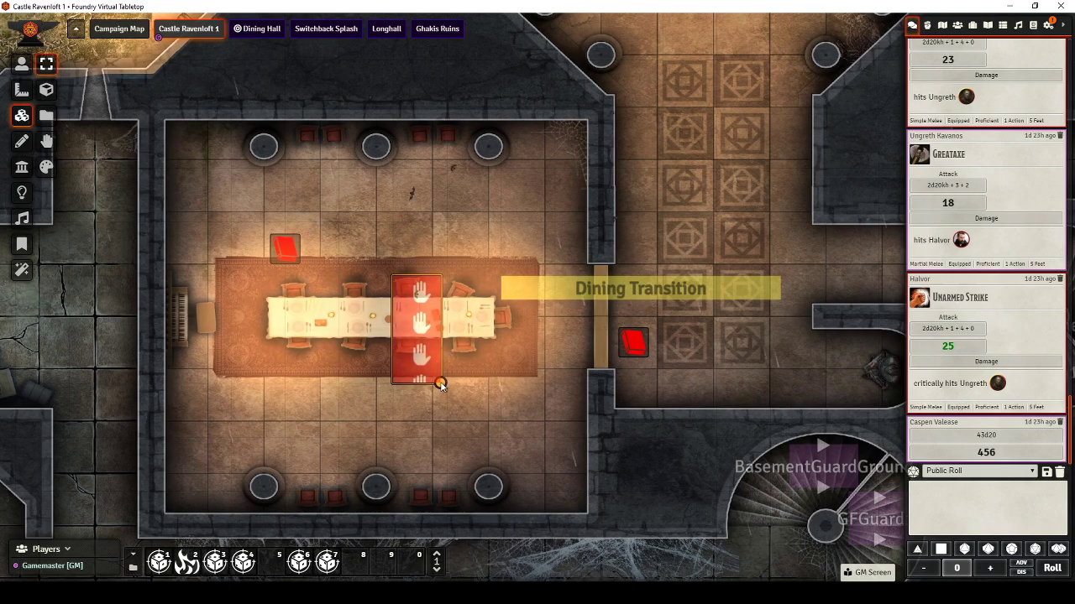
pyautogui.moveTo(414, 333); pyautogui.dragTo(562, 322)
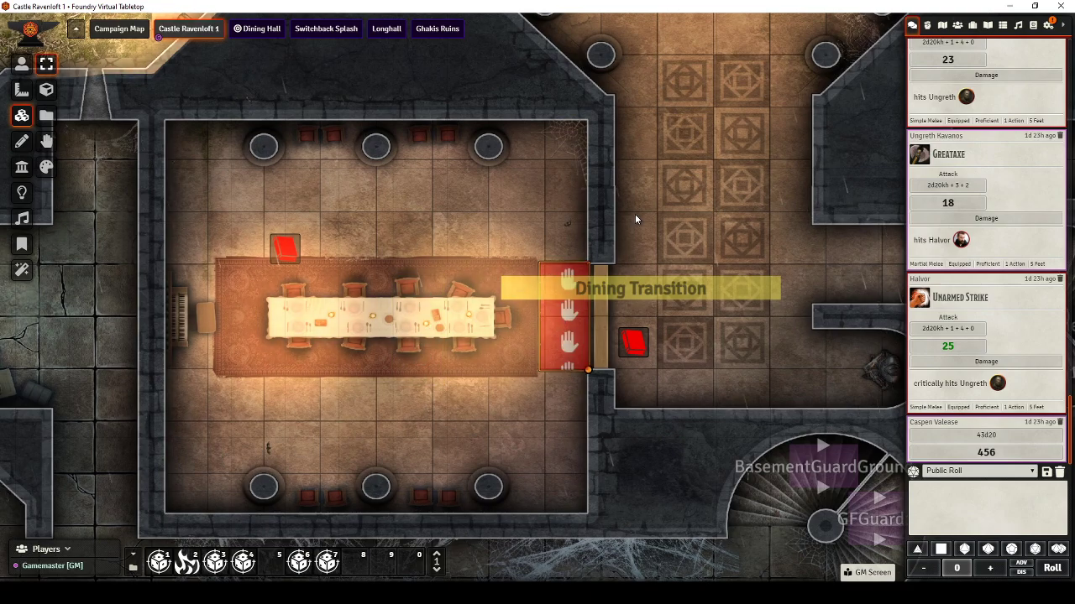
# - Place the Halvor character's token in the corridor outside the dining hall
pyautogui.click(22, 89)
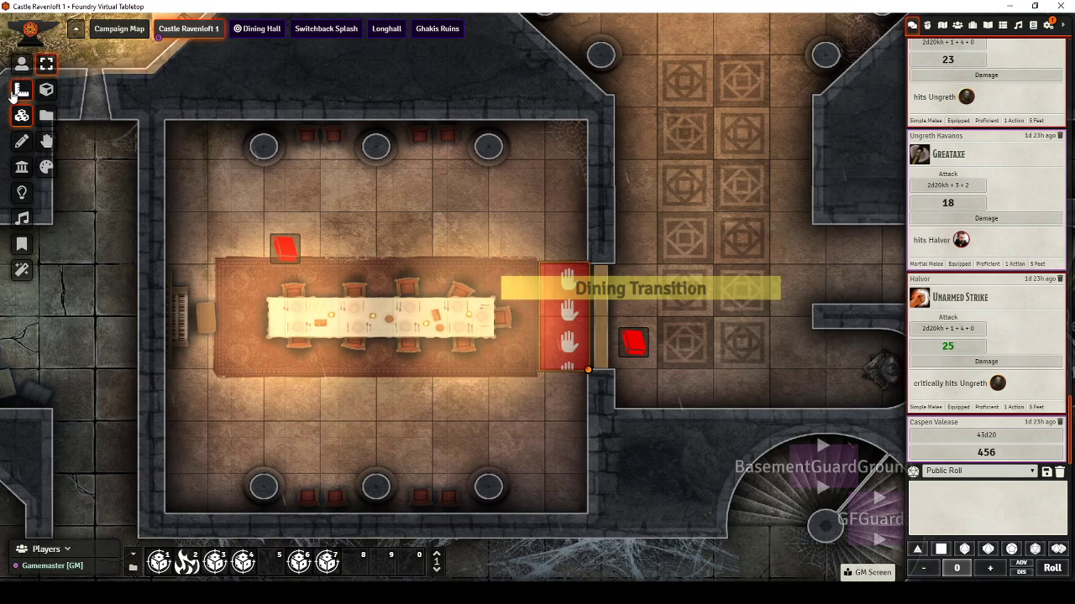
pyautogui.click(22, 65)
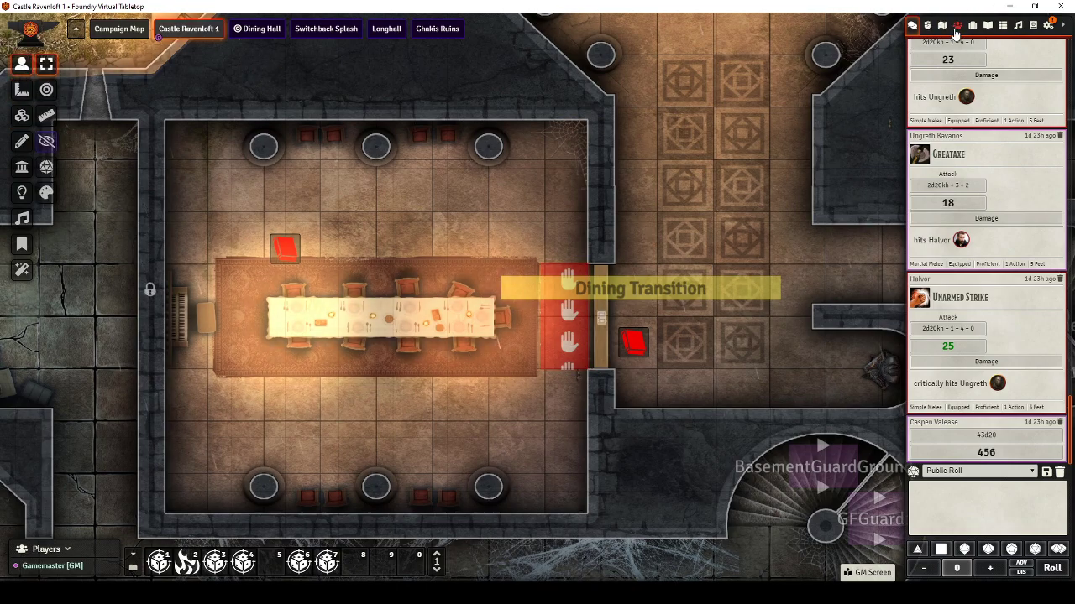
pyautogui.click(957, 25)
pyautogui.click(935, 95)
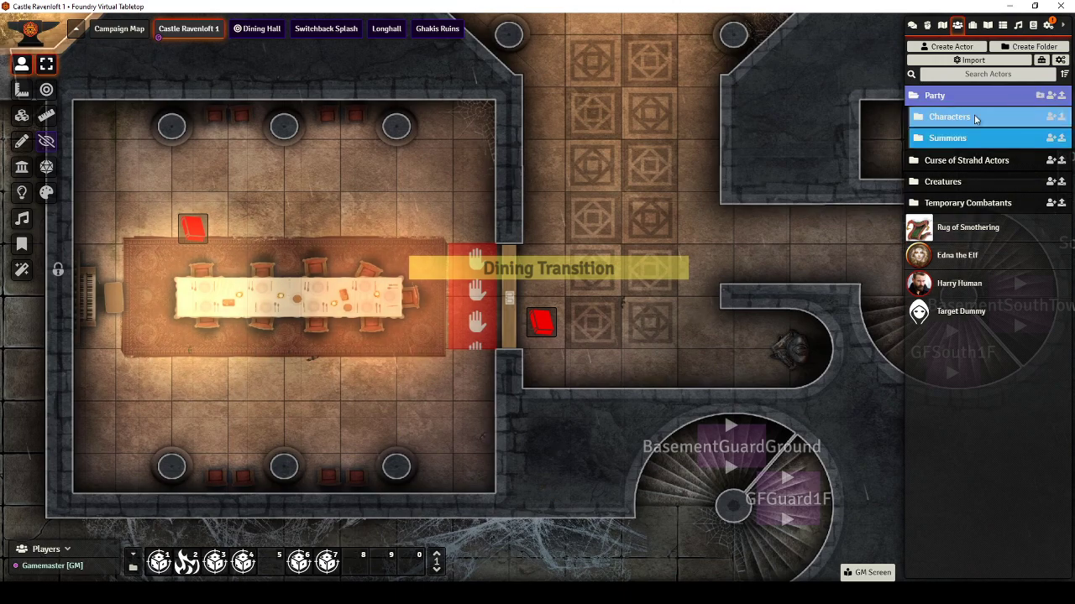
pyautogui.click(958, 118)
pyautogui.click(958, 118)
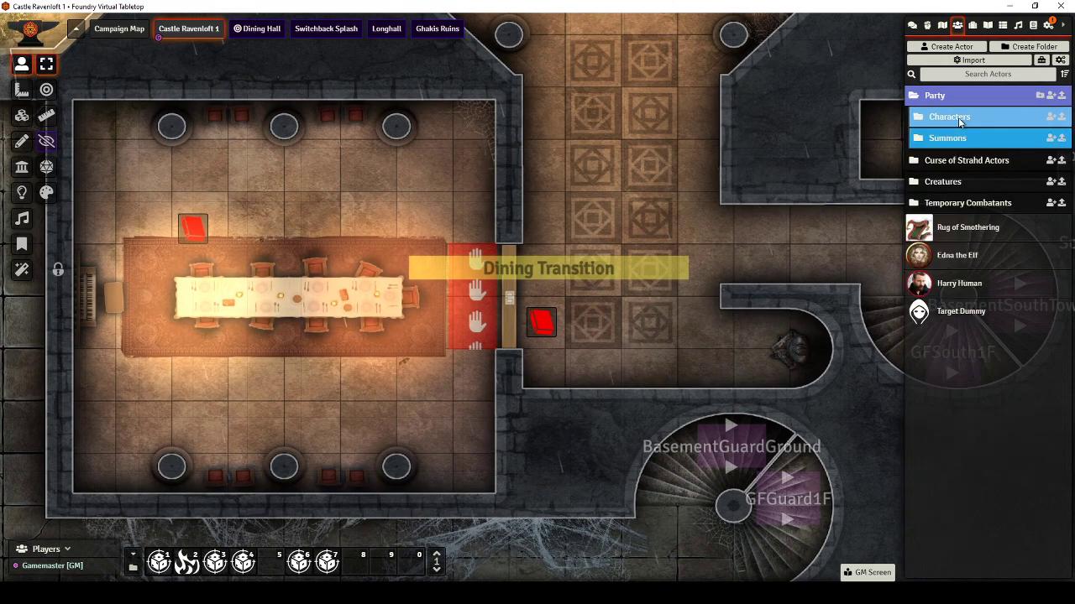
pyautogui.click(958, 117)
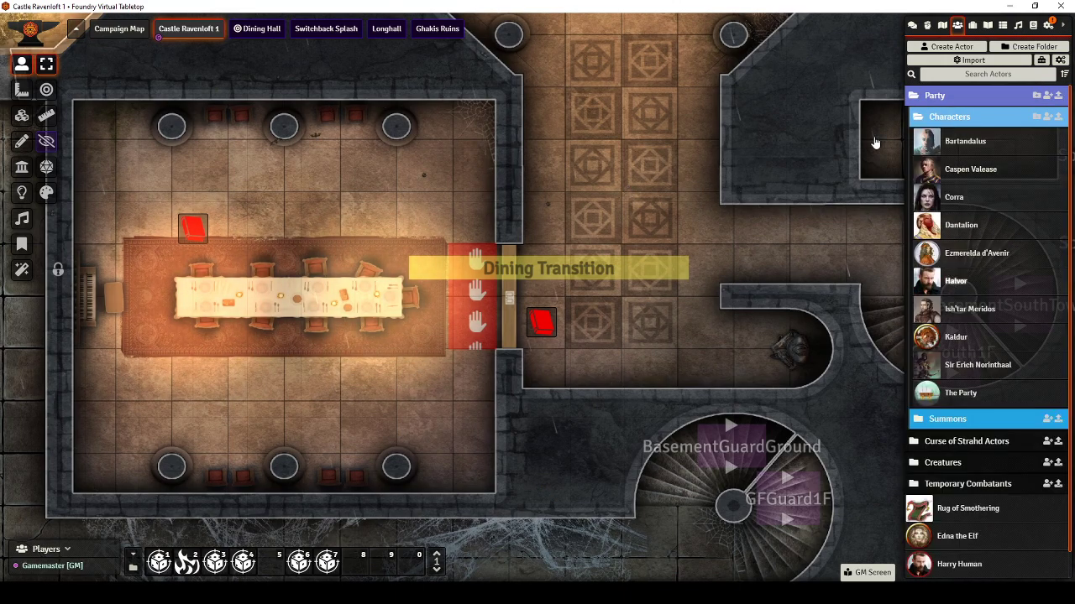
pyautogui.moveTo(875, 142); pyautogui.dragTo(647, 173)
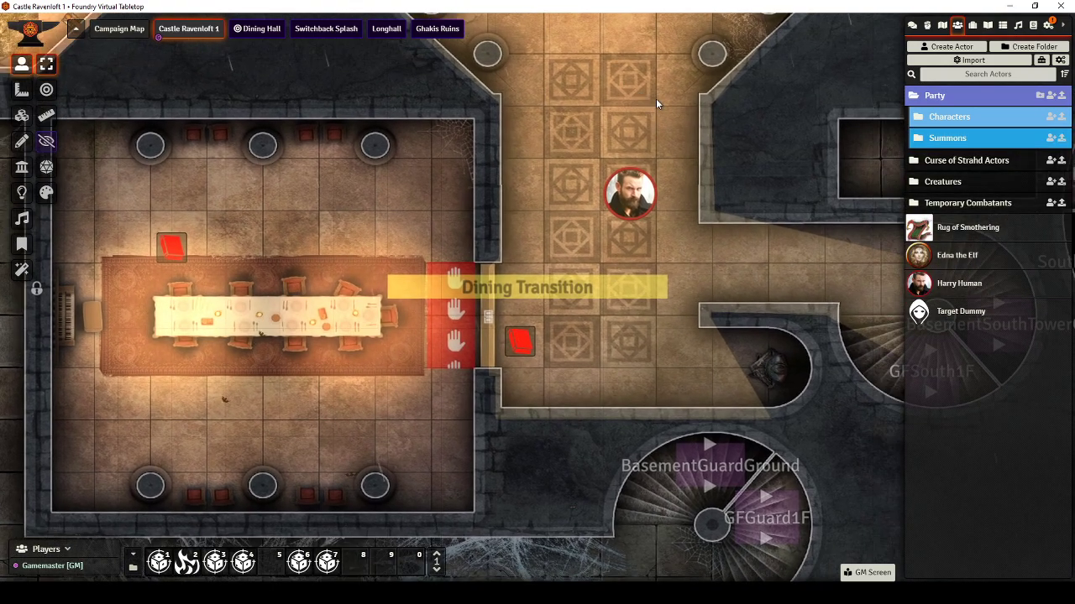
# - Activate the Castle Ravenloft 1 scene and walk the Halvor token down the corridor to the dining hall door
pyautogui.rightClick(187, 31)
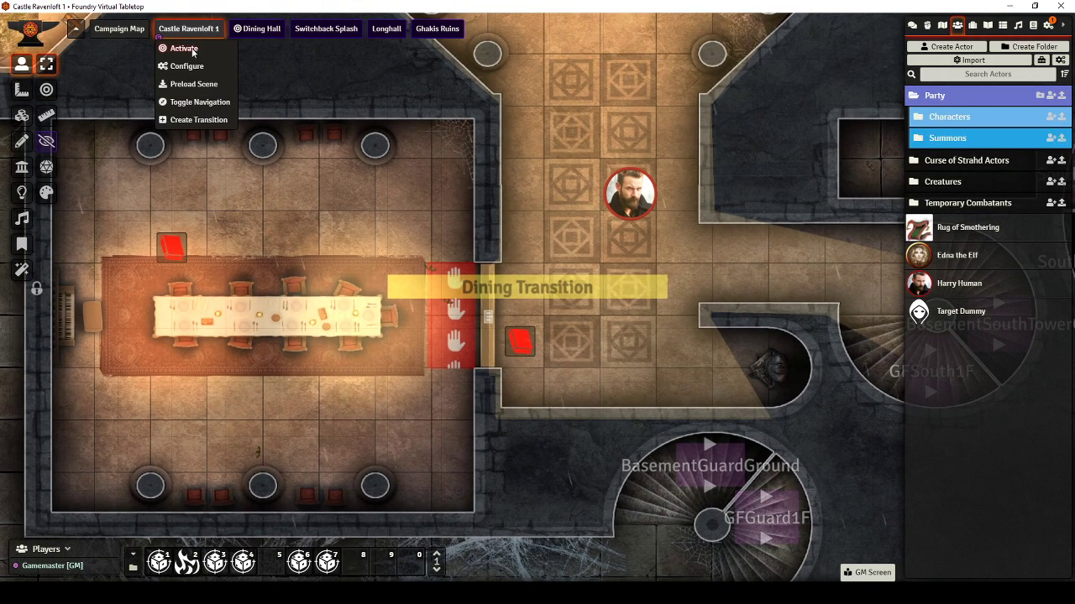
pyautogui.click(192, 52)
pyautogui.click(653, 200)
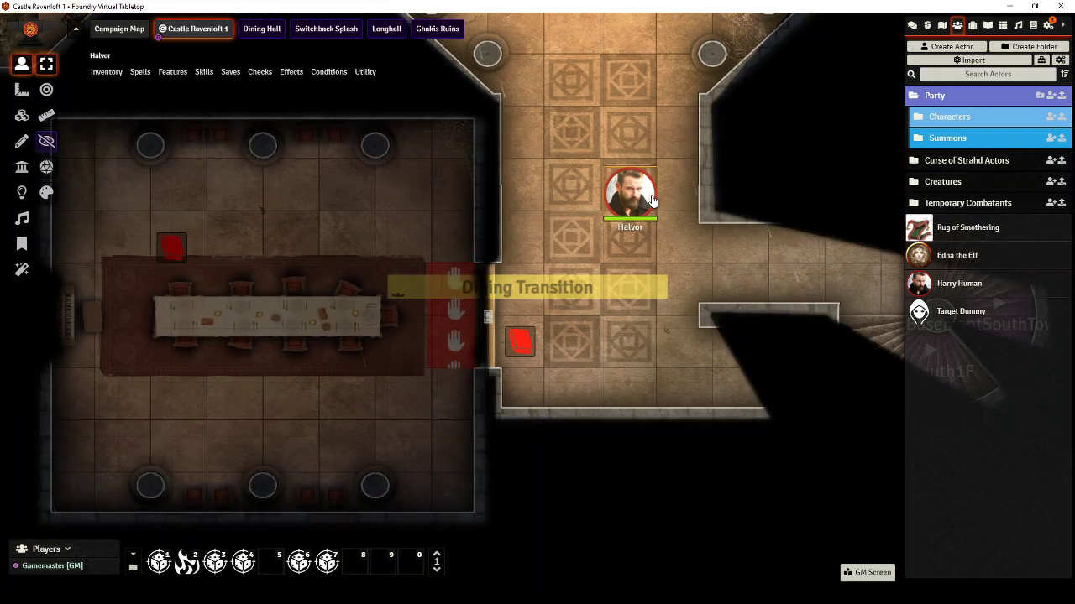
pyautogui.press('Down')
pyautogui.press('Down')
pyautogui.press('Left')
pyautogui.press('Left')
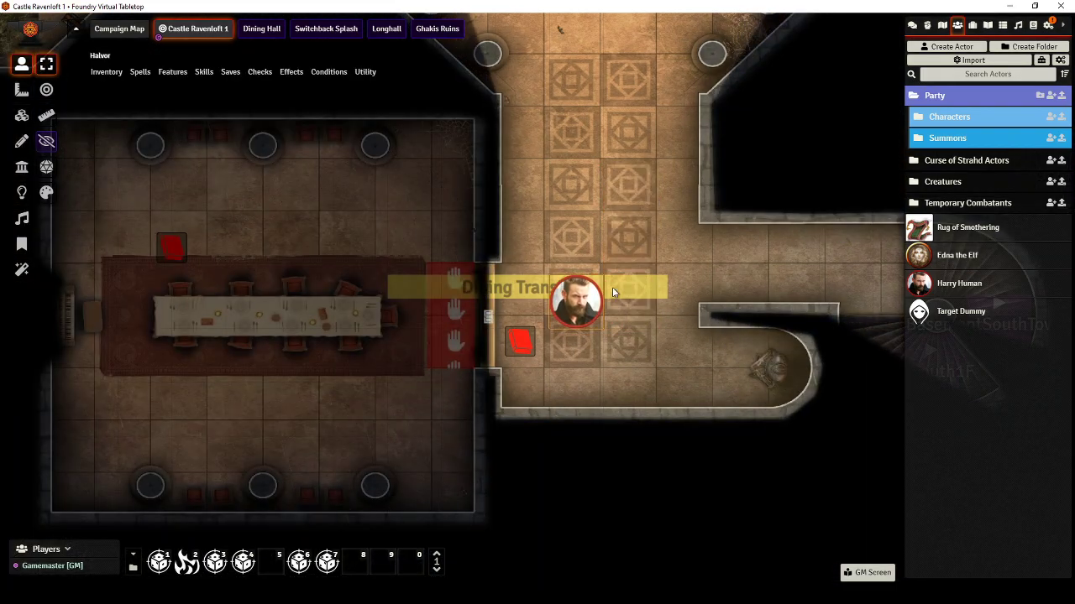
# - Open the dining hall door and walk the Halvor token across the Hey, Wait! tile to the end of the table
pyautogui.click(488, 313)
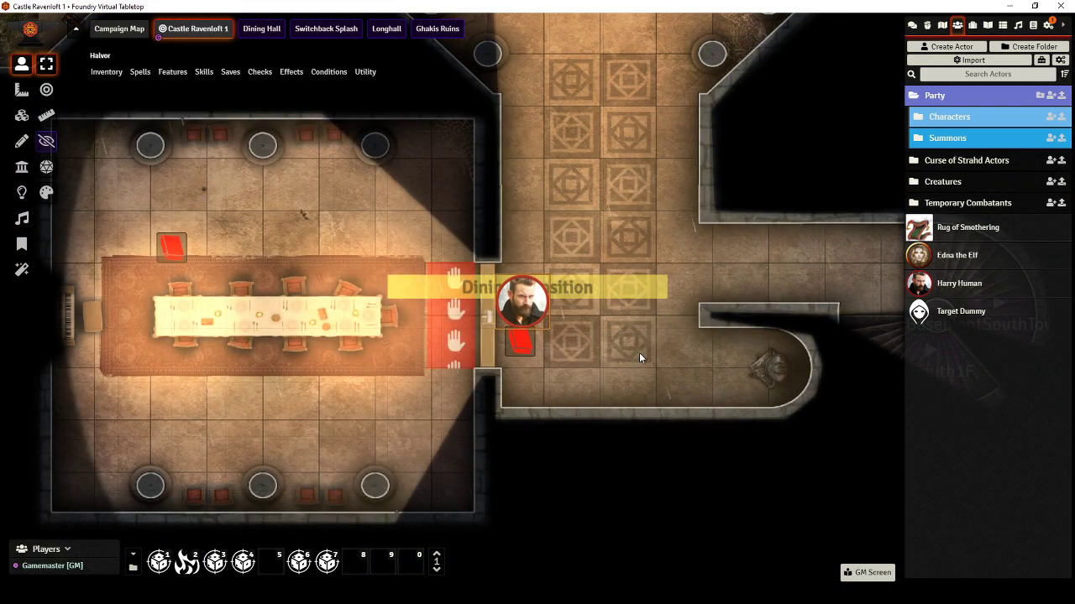
pyautogui.press('Left')
pyautogui.press('Left')
pyautogui.press('space')
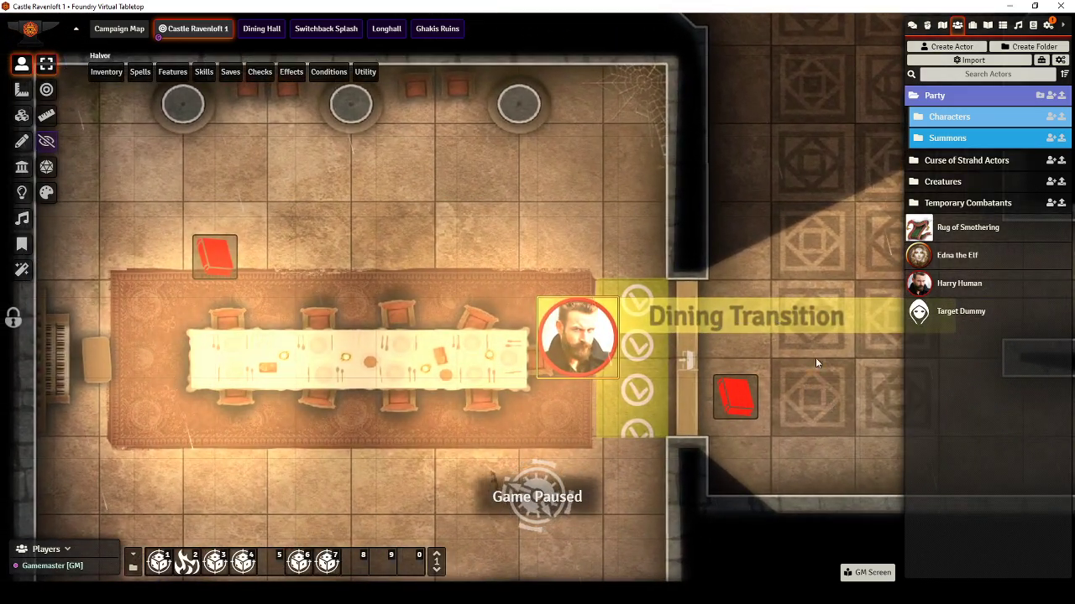
# - Examine the triggered Hey, Wait! tile and the Halvor token's position beside the dining table
pyautogui.moveTo(813, 360); pyautogui.dragTo(791, 267)
pyautogui.scroll(4, 755, 297)
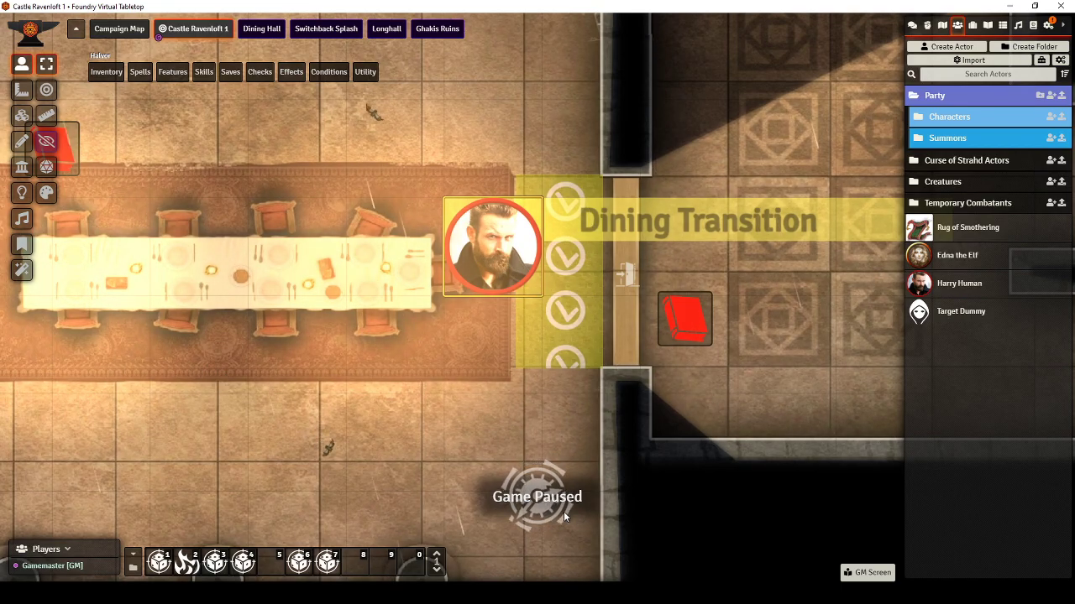
pyautogui.scroll(-3, 727, 369)
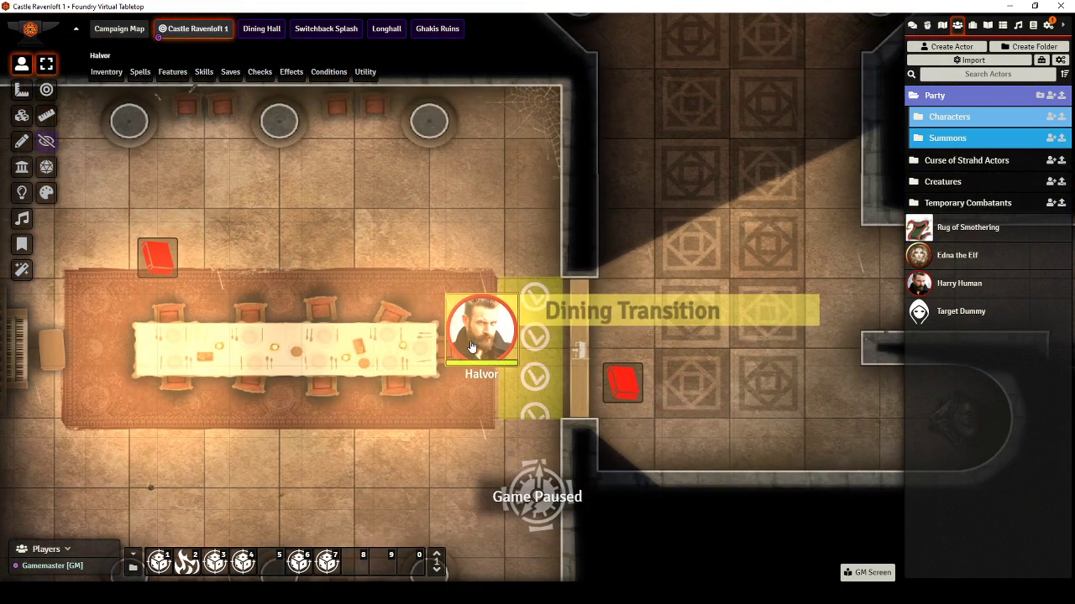
pyautogui.moveTo(723, 393); pyautogui.dragTo(716, 304)
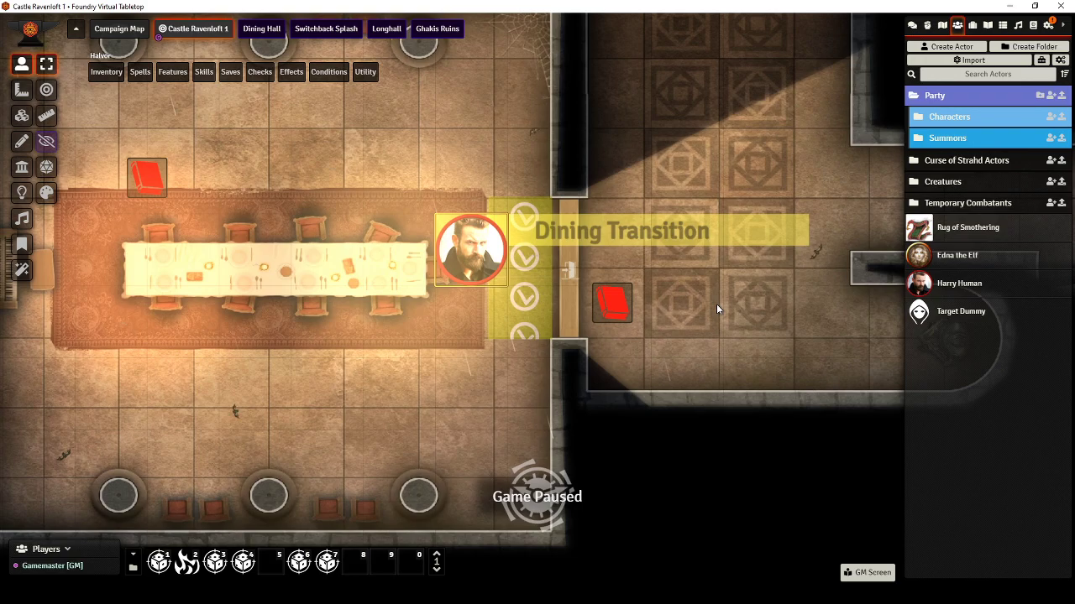
pyautogui.moveTo(775, 133); pyautogui.dragTo(824, 141)
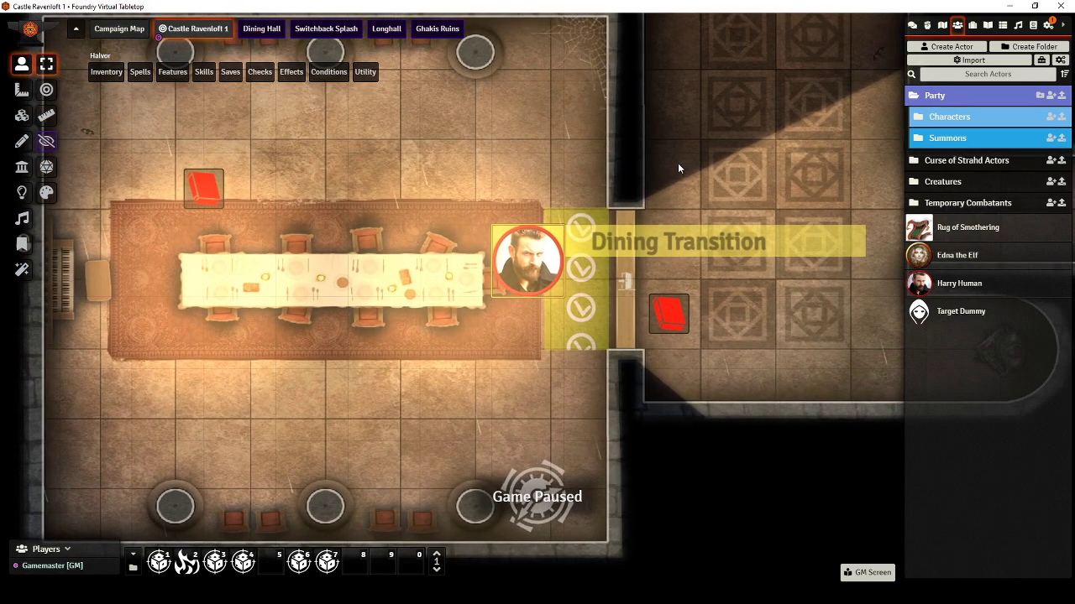
pyautogui.scroll(5, 678, 163)
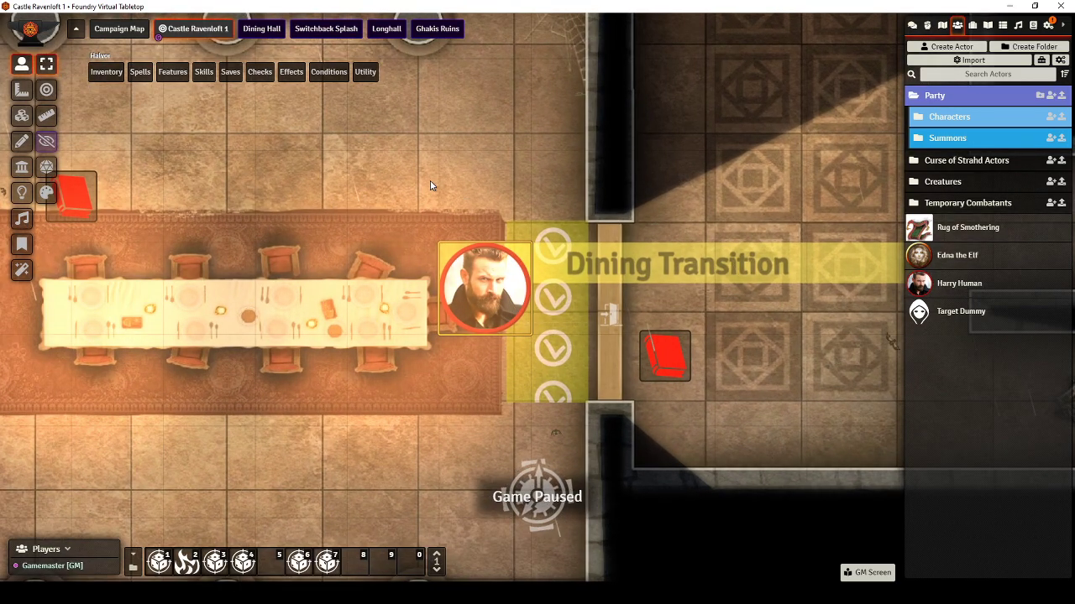
pyautogui.scroll(-2, 821, 210)
pyautogui.moveTo(821, 210); pyautogui.dragTo(772, 234)
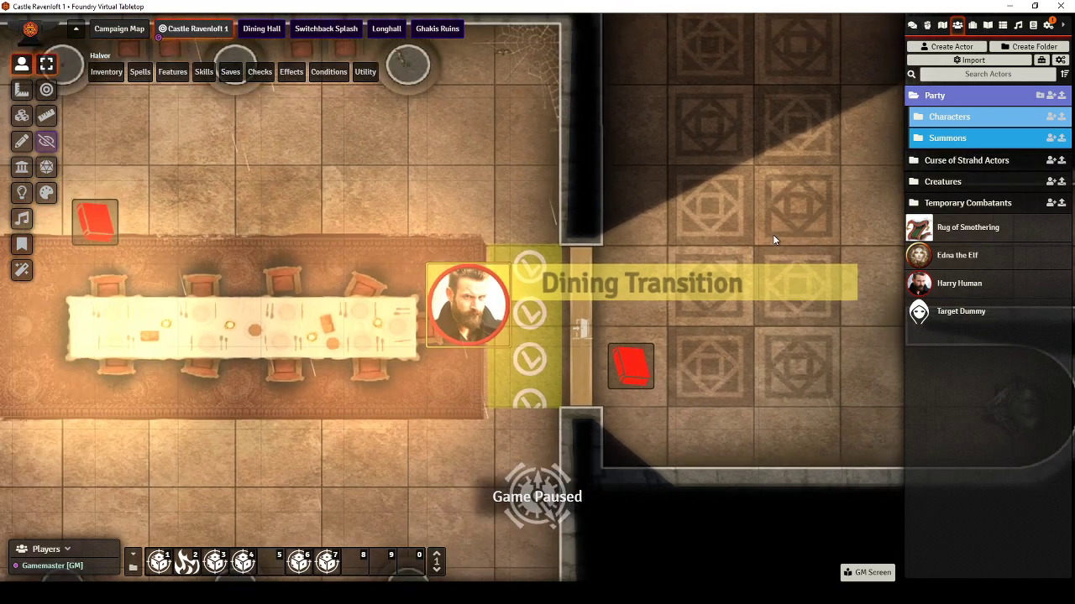
pyautogui.scroll(-5, 771, 237)
pyautogui.moveTo(550, 207); pyautogui.dragTo(505, 232)
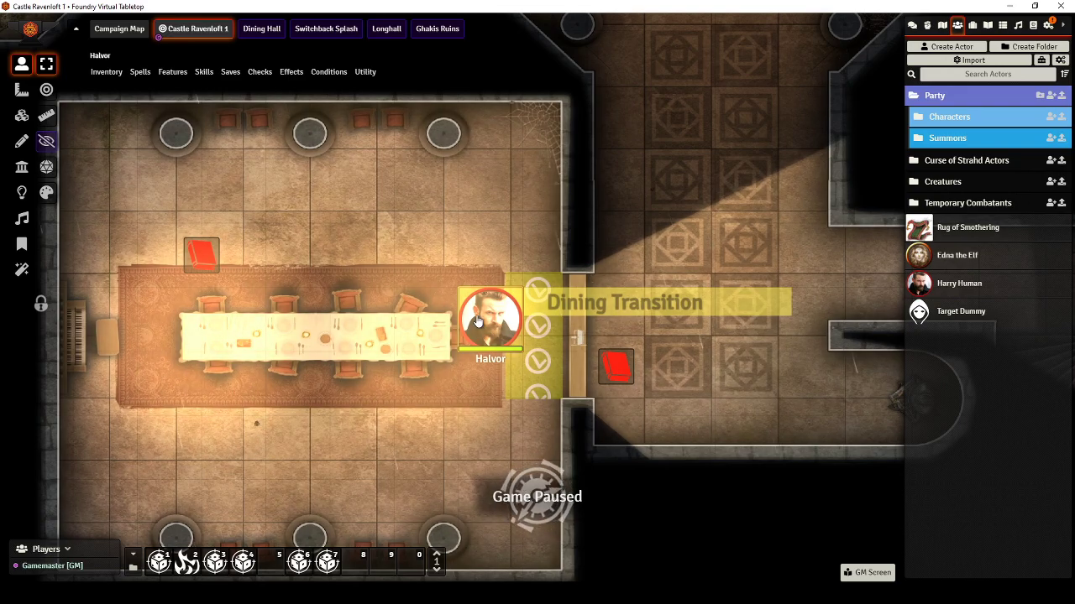
# - Play the Dining Hall scene's transition
pyautogui.rightClick(257, 32)
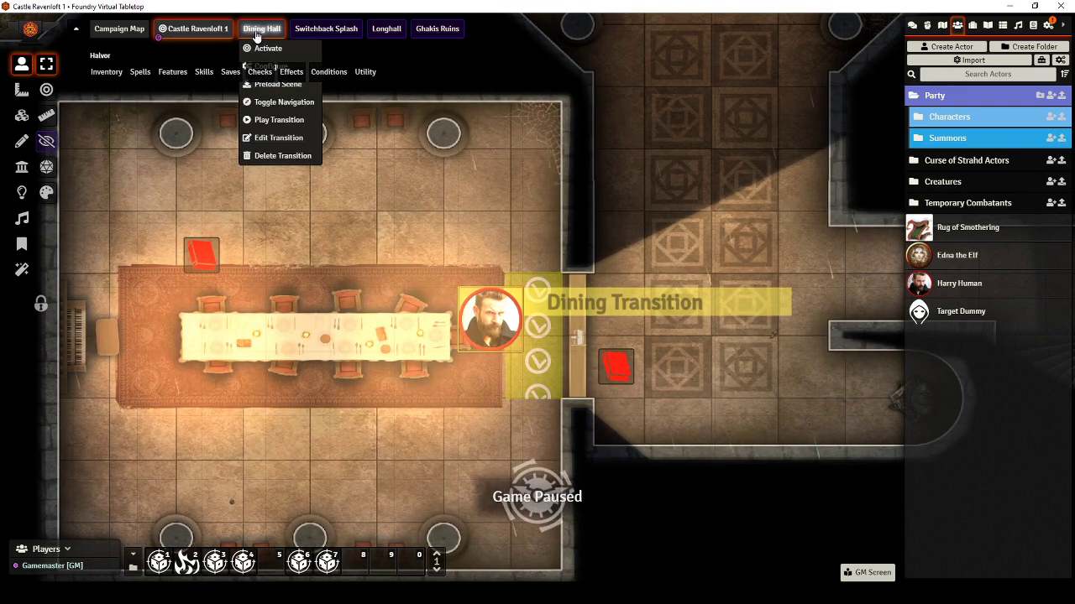
pyautogui.click(271, 120)
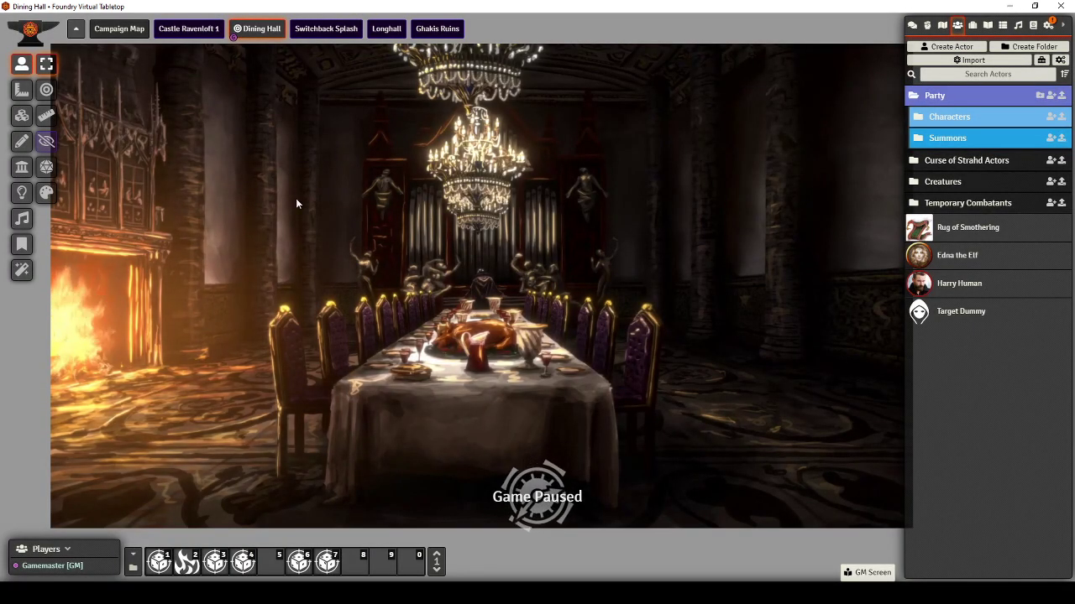
pyautogui.moveTo(427, 217)
pyautogui.mouseDown()
pyautogui.moveTo(532, 218)
pyautogui.moveTo(442, 213)
pyautogui.mouseUp()
# - Return to the Castle Ravenloft 1 scene and resume the paused game
pyautogui.click(188, 30)
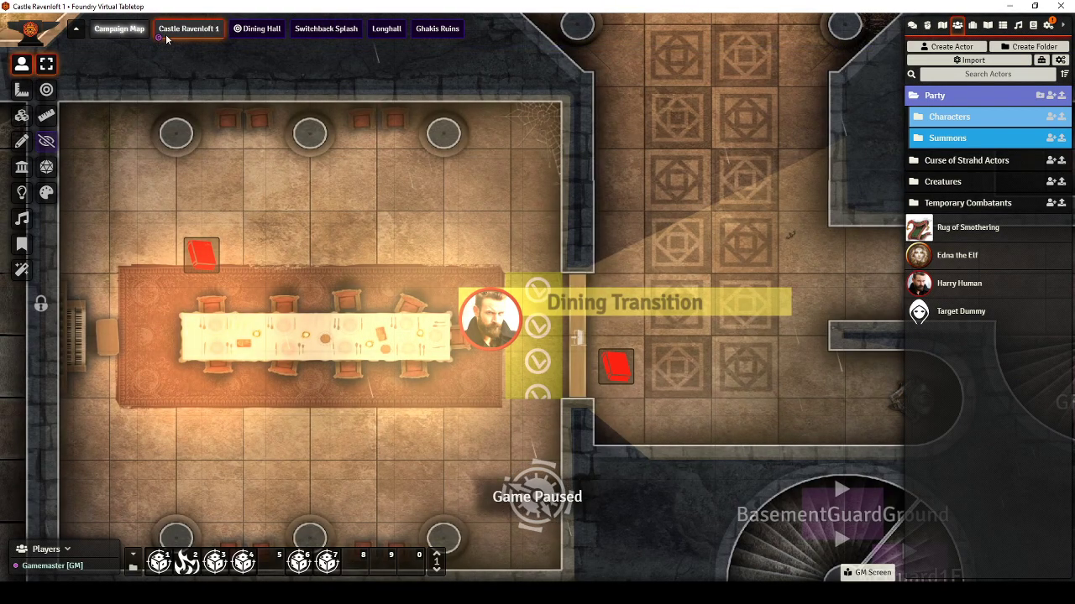
pyautogui.moveTo(404, 220); pyautogui.dragTo(428, 231)
pyautogui.press('space')
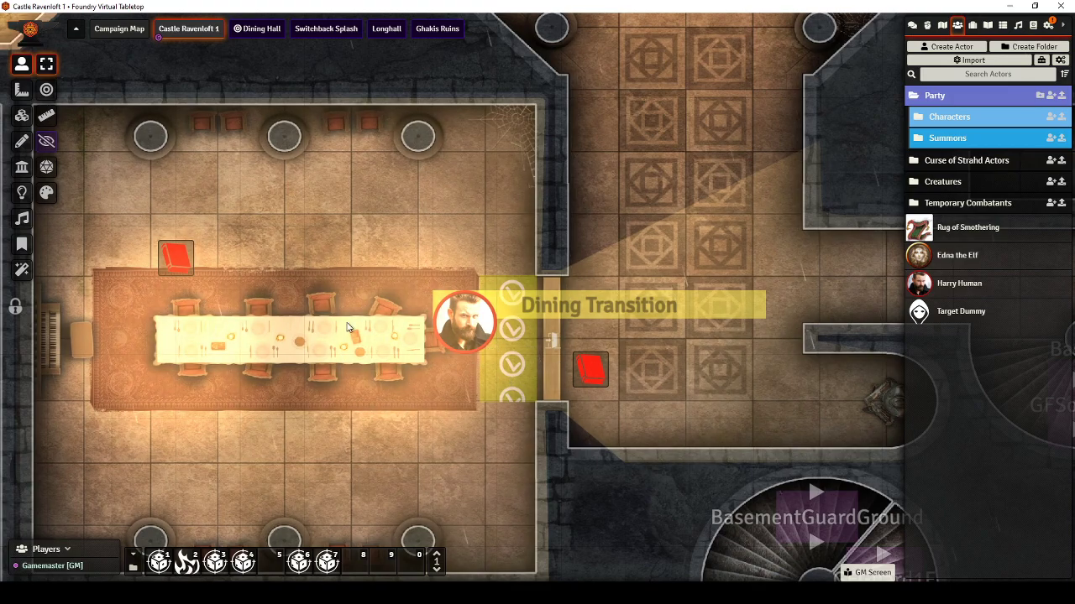
# - Delete the triggered Hey, Wait! tile just inside the dining hall doorway
pyautogui.click(22, 115)
pyautogui.click(504, 382)
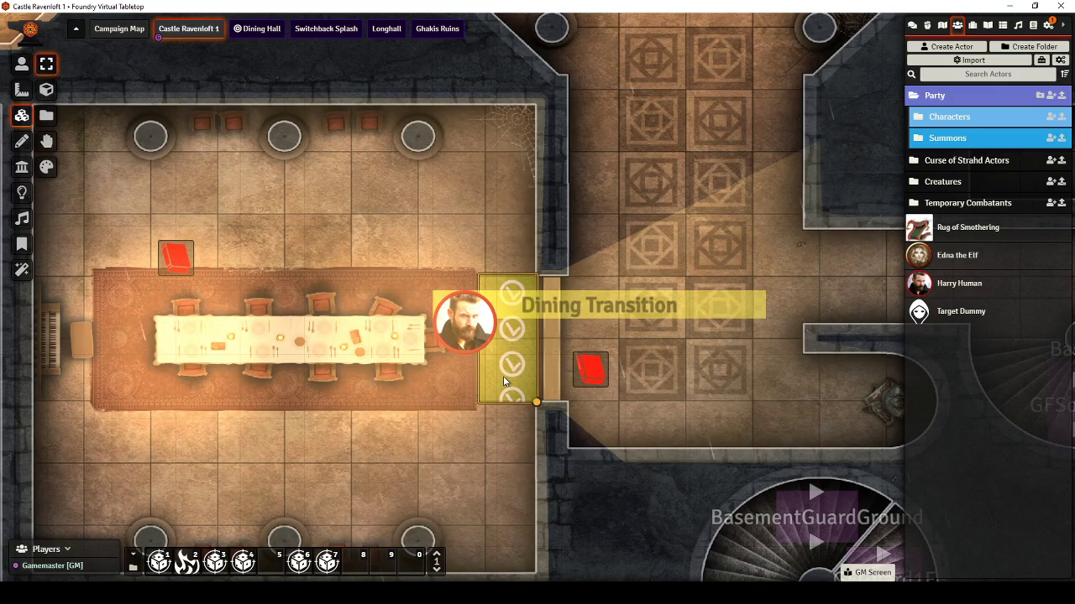
pyautogui.press('Delete')
# - Draw a new Hey, Wait! tile about 167 by 163 pixels in the dining hall
pyautogui.moveTo(328, 210)
pyautogui.mouseDown()
pyautogui.moveTo(403, 262)
pyautogui.moveTo(339, 198)
pyautogui.mouseUp()
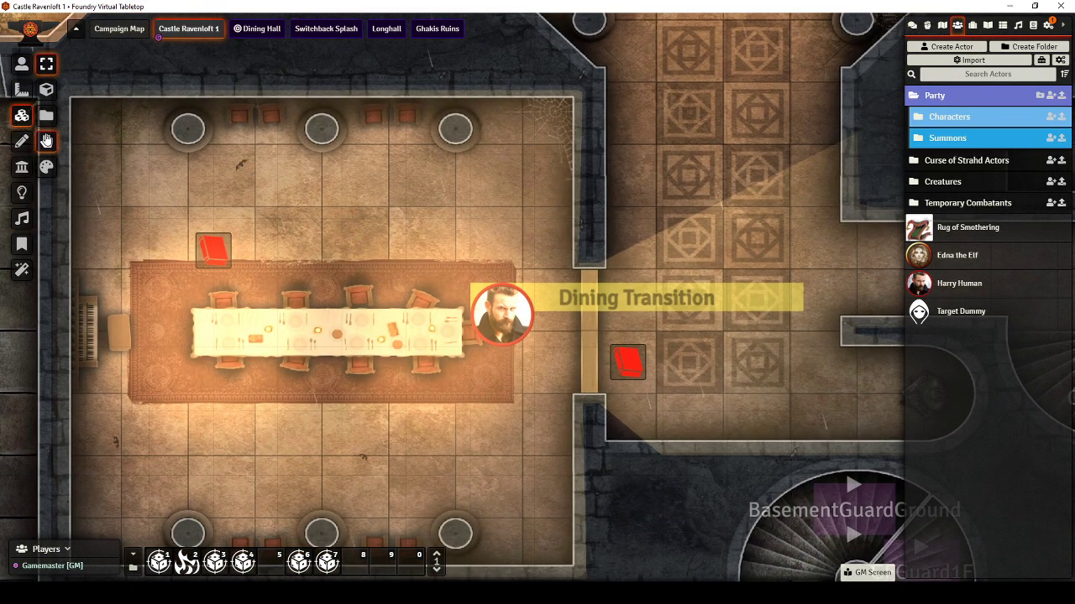
pyautogui.moveTo(322, 199); pyautogui.dragTo(605, 472)
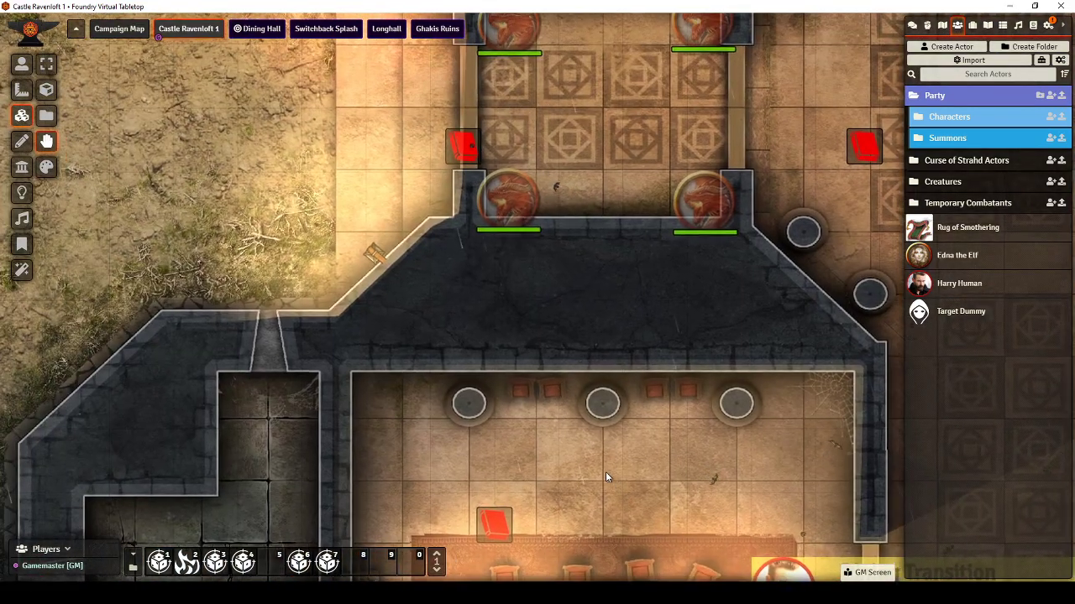
pyautogui.scroll(-4, 383, 267)
pyautogui.scroll(-4, 382, 267)
pyautogui.moveTo(383, 267); pyautogui.dragTo(373, 139)
pyautogui.rightClick(267, 30)
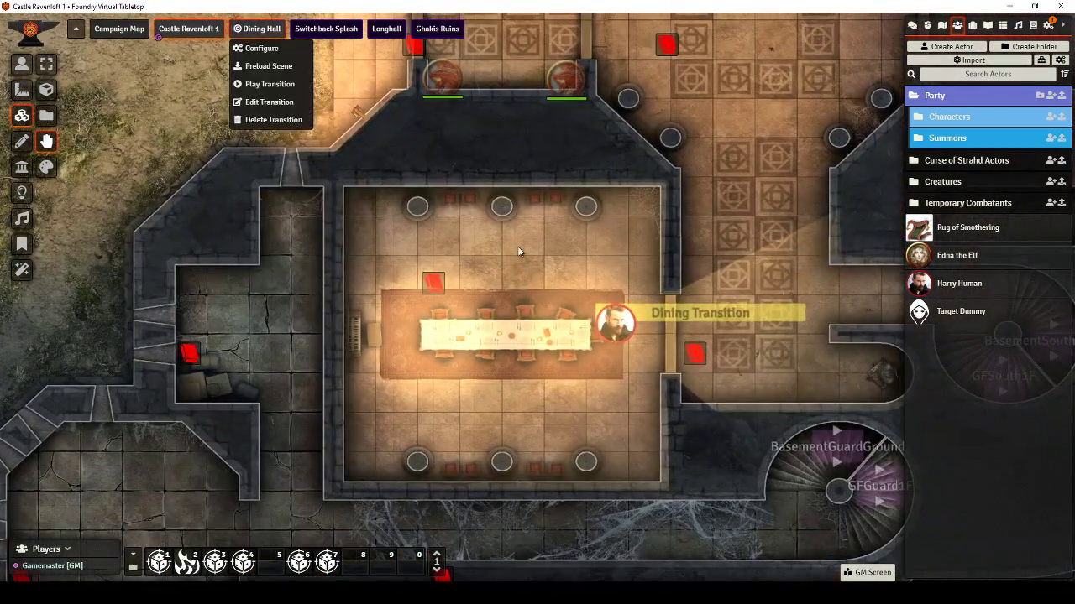
pyautogui.click(514, 245)
pyautogui.doubleClick(433, 283)
pyautogui.click(541, 279)
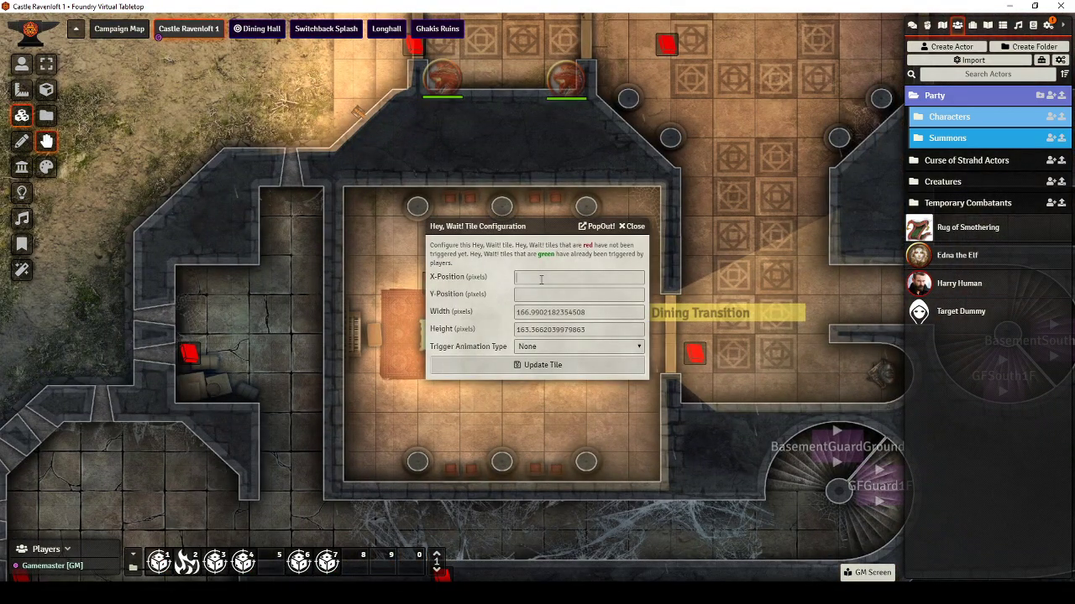
# - Set the new tile's X-position to 10 pixels, fill in its Y-position and apply the tile configuration
pyautogui.write('10')
pyautogui.click(547, 293)
pyautogui.write('1')
pyautogui.click(541, 347)
pyautogui.click(532, 369)
# - Draw a second Hey, Wait! tile about 185 by 153 pixels and set its X-position and Y-position to 15 pixels each
pyautogui.moveTo(549, 287); pyautogui.dragTo(571, 306)
pyautogui.write('15')
pyautogui.click(547, 294)
pyautogui.write('15')
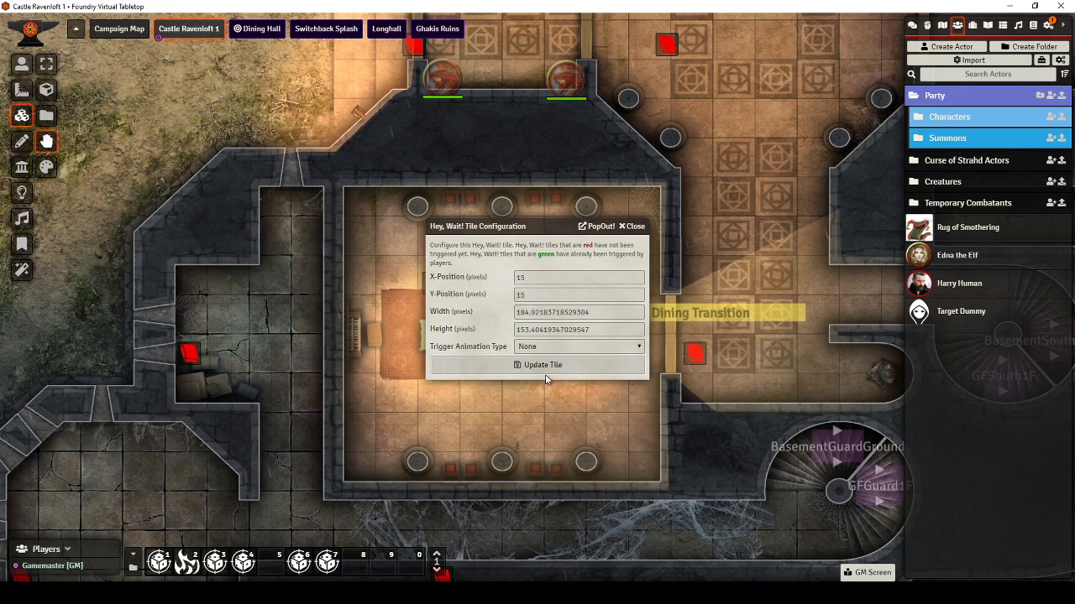
pyautogui.click(545, 375)
pyautogui.click(545, 368)
# - Draw a third Hey, Wait! tile about 23 by 82 pixels, set its X-position to 20 pixels and apply the configuration
pyautogui.moveTo(541, 269); pyautogui.dragTo(538, 260)
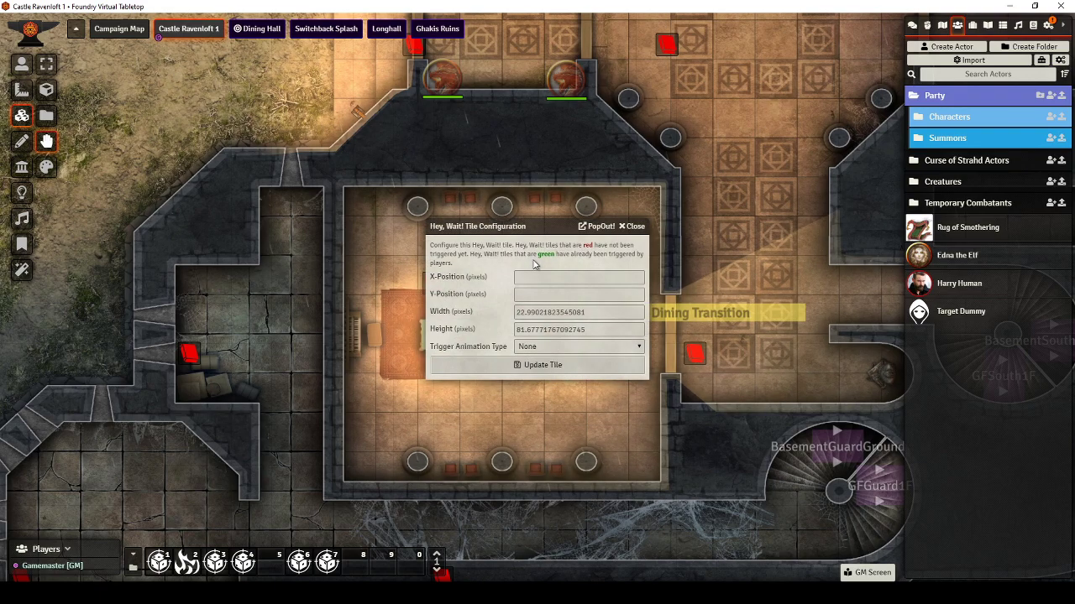
pyautogui.write('20')
pyautogui.click(535, 294)
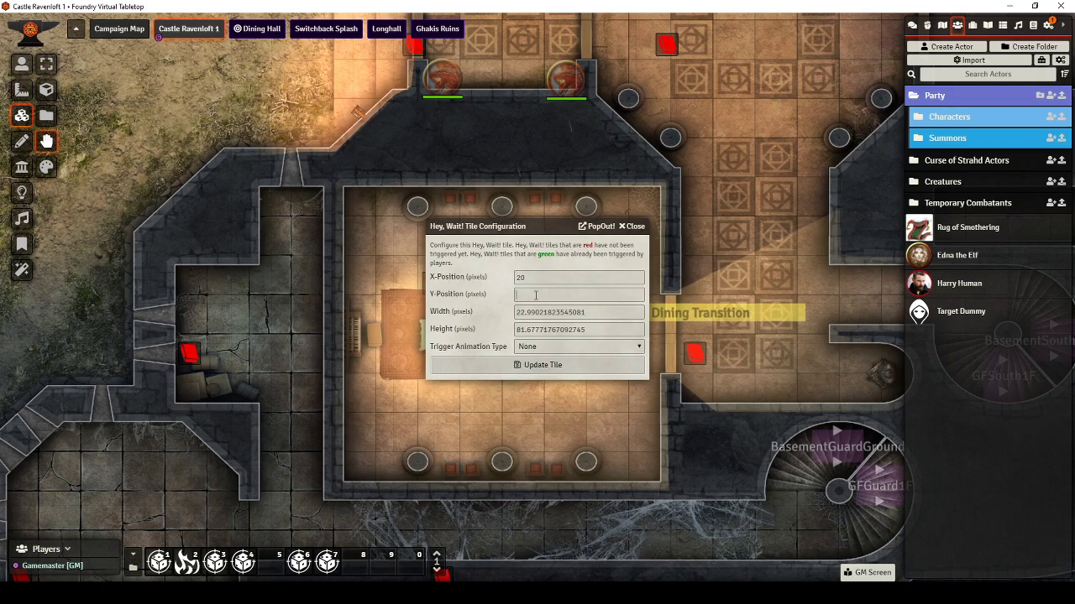
pyautogui.click(541, 387)
pyautogui.click(536, 366)
# - Look over the Castle Ravenloft map to locate the newly created Hey, Wait! tiles
pyautogui.moveTo(428, 246); pyautogui.dragTo(596, 492)
pyautogui.scroll(-5, 544, 442)
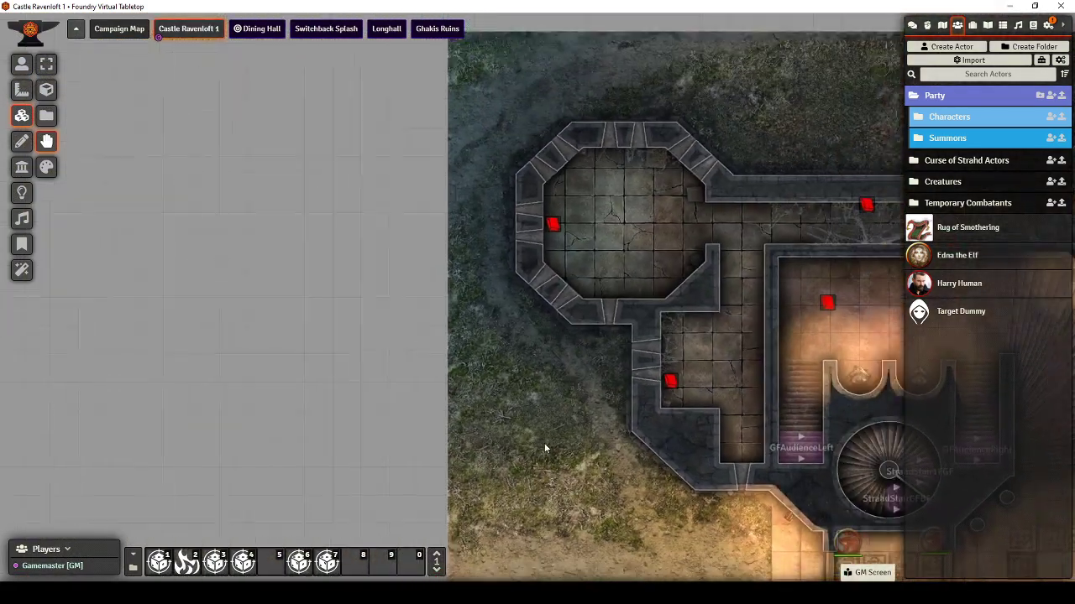
pyautogui.scroll(5, 515, 229)
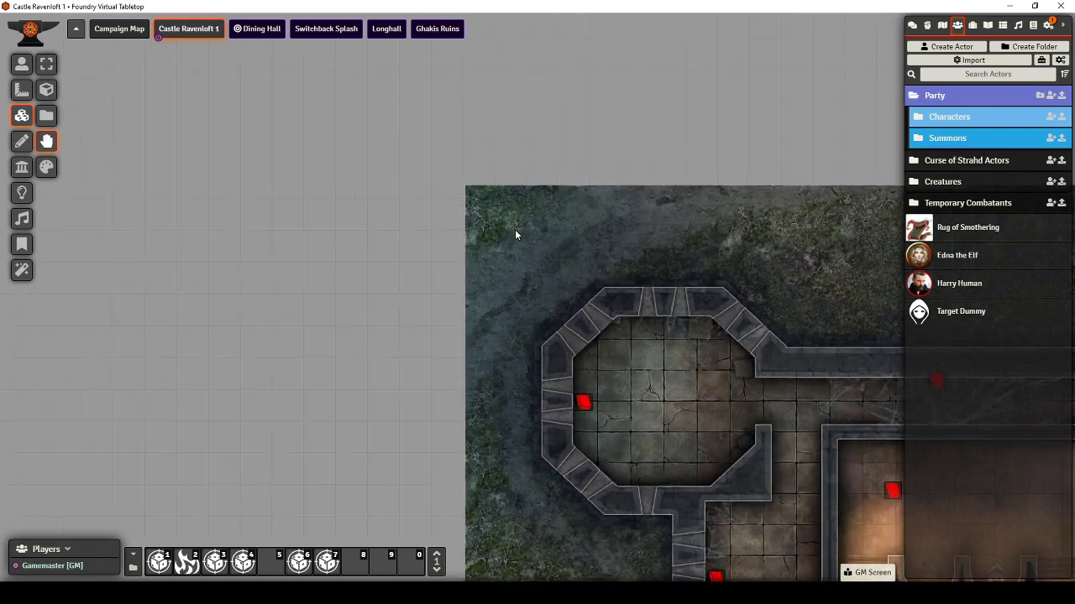
pyautogui.click(15, 140)
pyautogui.click(22, 117)
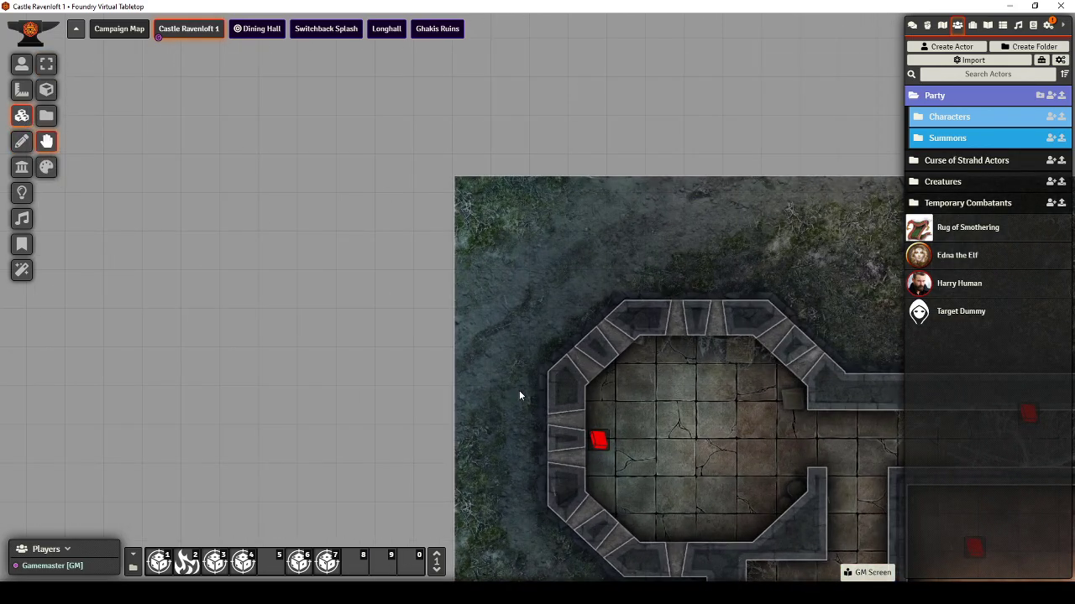
pyautogui.moveTo(519, 390); pyautogui.dragTo(235, 146)
pyautogui.moveTo(581, 360); pyautogui.dragTo(305, 139)
pyautogui.moveTo(625, 287); pyautogui.dragTo(330, 478)
pyautogui.scroll(-10, 329, 478)
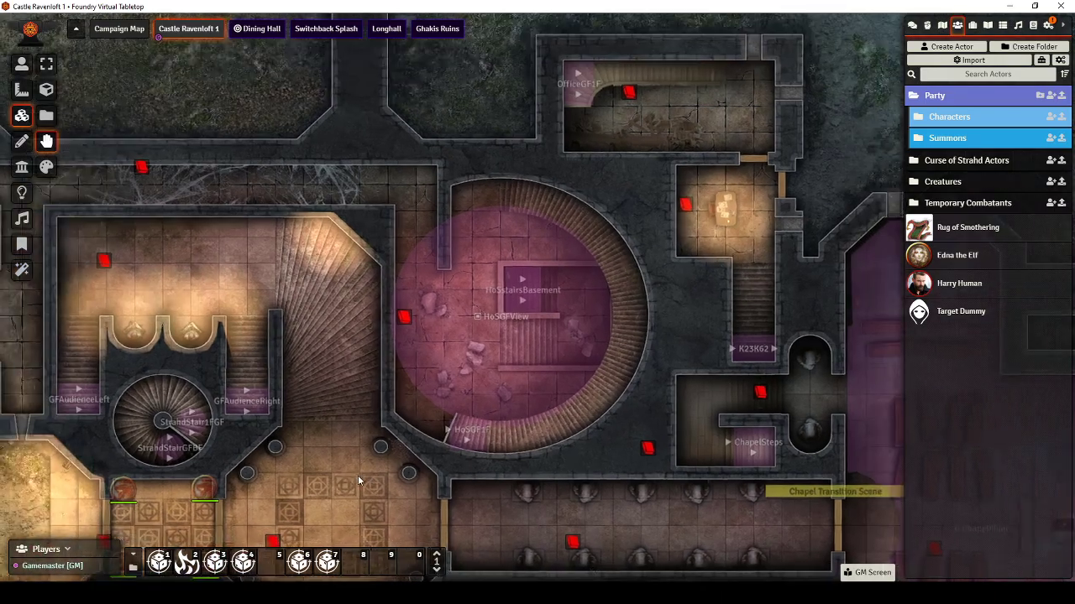
pyautogui.moveTo(377, 523); pyautogui.dragTo(667, 307)
pyautogui.scroll(5, 542, 379)
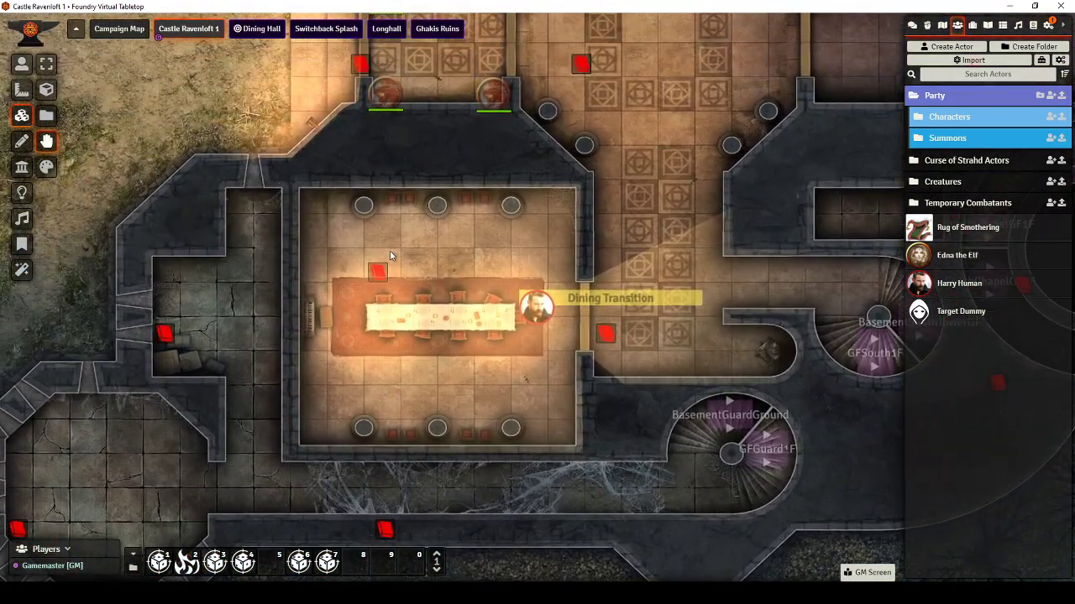
pyautogui.moveTo(389, 256); pyautogui.dragTo(521, 359)
pyautogui.moveTo(311, 156); pyautogui.dragTo(507, 401)
pyautogui.moveTo(415, 262); pyautogui.dragTo(552, 562)
pyautogui.moveTo(493, 276); pyautogui.dragTo(374, 241)
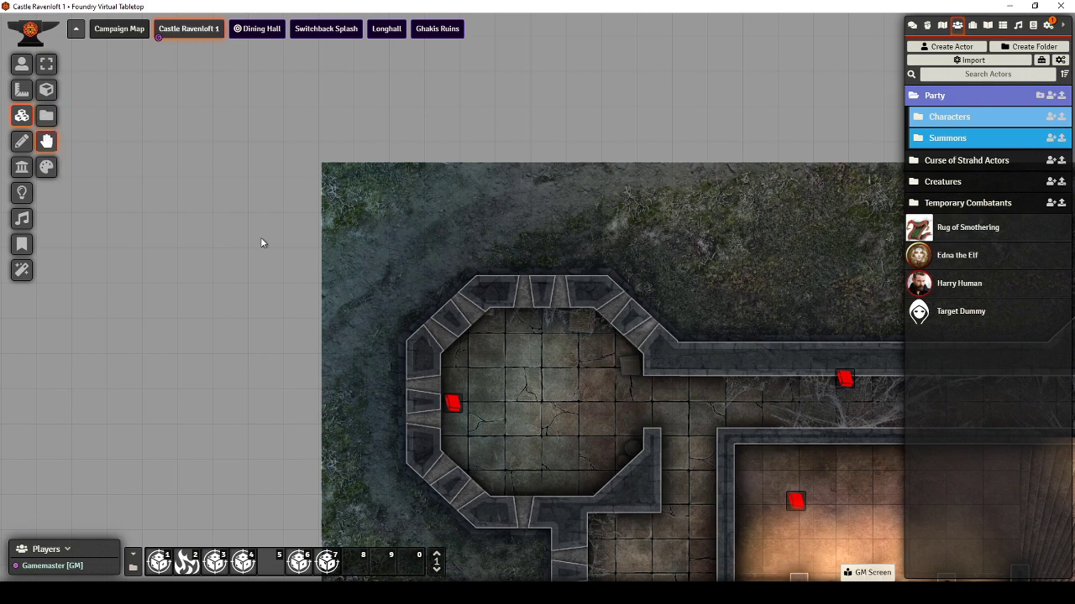
# - Draw a fourth Hey, Wait! tile about 384 by 343 pixels, set its X-position and Y-position to 10 pixels, and apply the configuration
pyautogui.click(518, 335)
pyautogui.write('1')
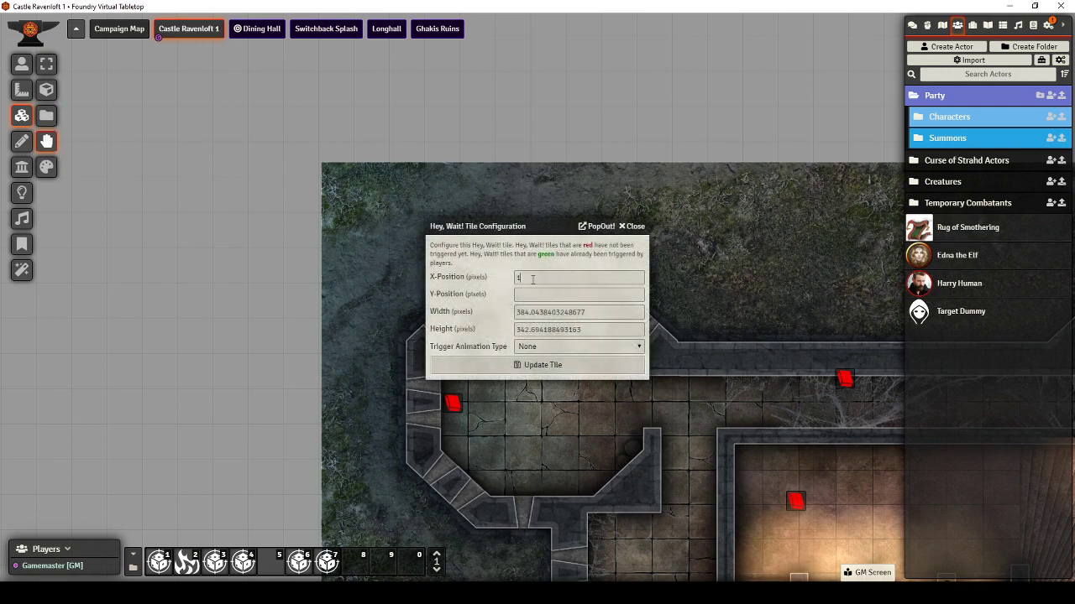
pyautogui.write('010')
pyautogui.click(542, 364)
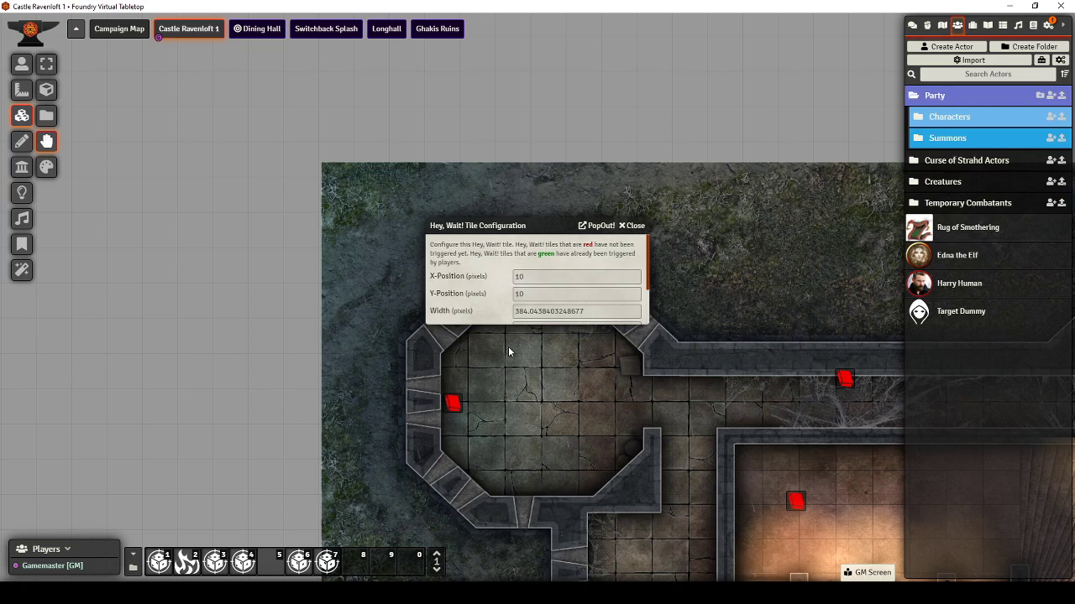
# - Move the 384 by 343 pixel tile from the empty margin onto the grass beside the octagonal tower
pyautogui.scroll(-3, 430, 283)
pyautogui.scroll(-3, 405, 221)
pyautogui.moveTo(330, 155); pyautogui.dragTo(458, 297)
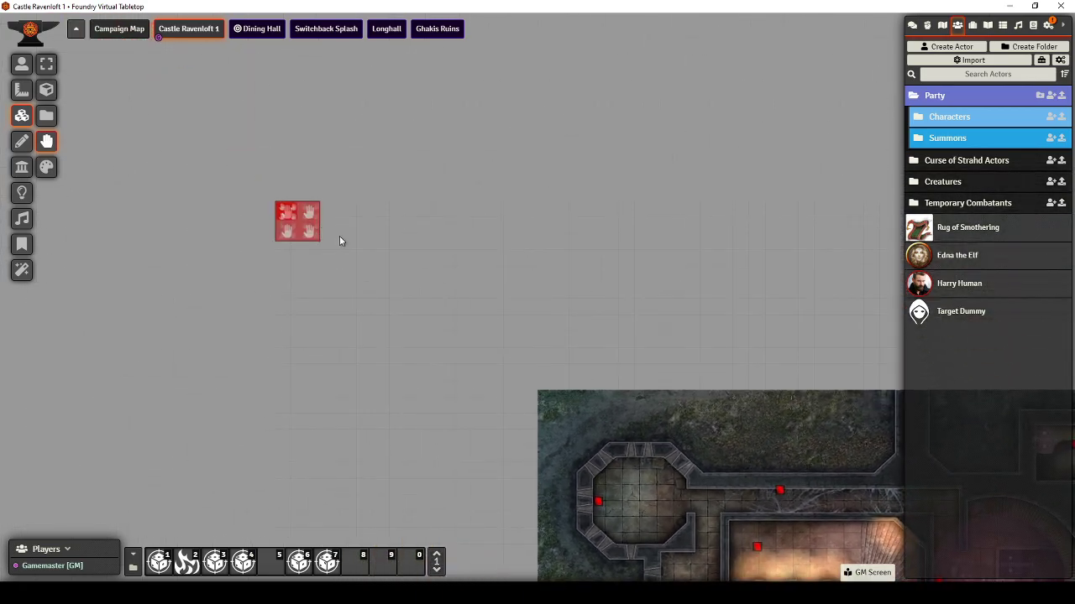
pyautogui.moveTo(340, 236); pyautogui.dragTo(529, 292)
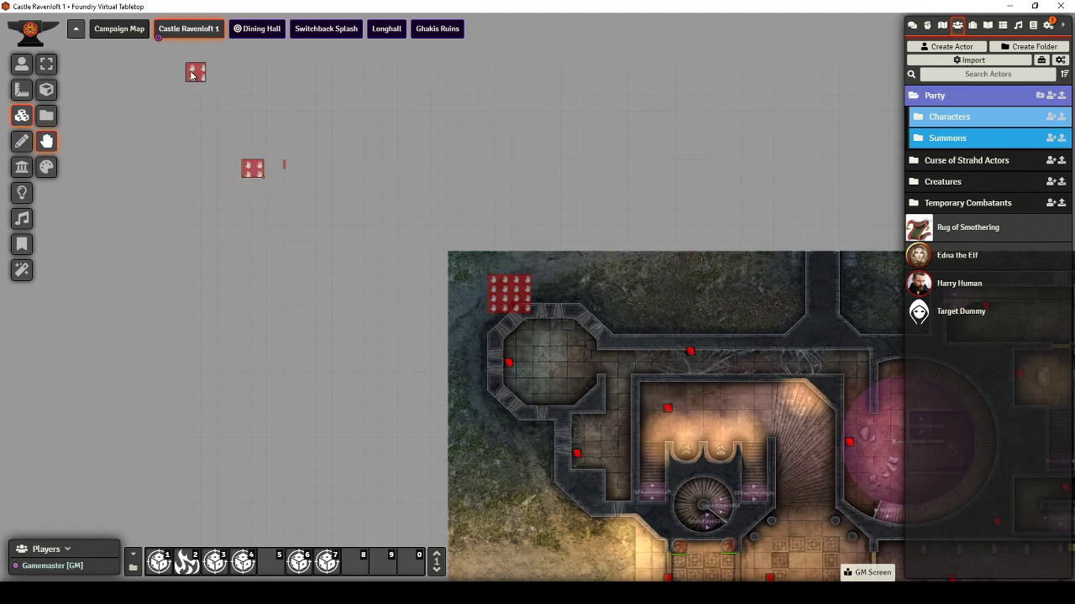
# - Check the configurations of the two square-shaped tiles in the margin and move the 185 by 153 pixel tile onto the dirt path outside the castle
pyautogui.doubleClick(193, 74)
pyautogui.click(633, 221)
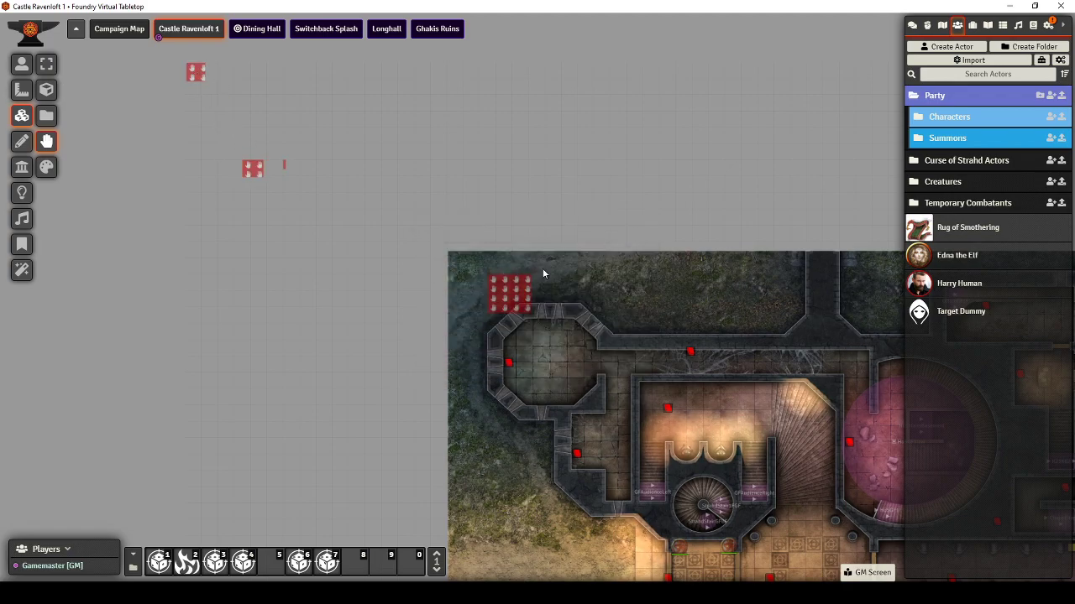
pyautogui.doubleClick(265, 172)
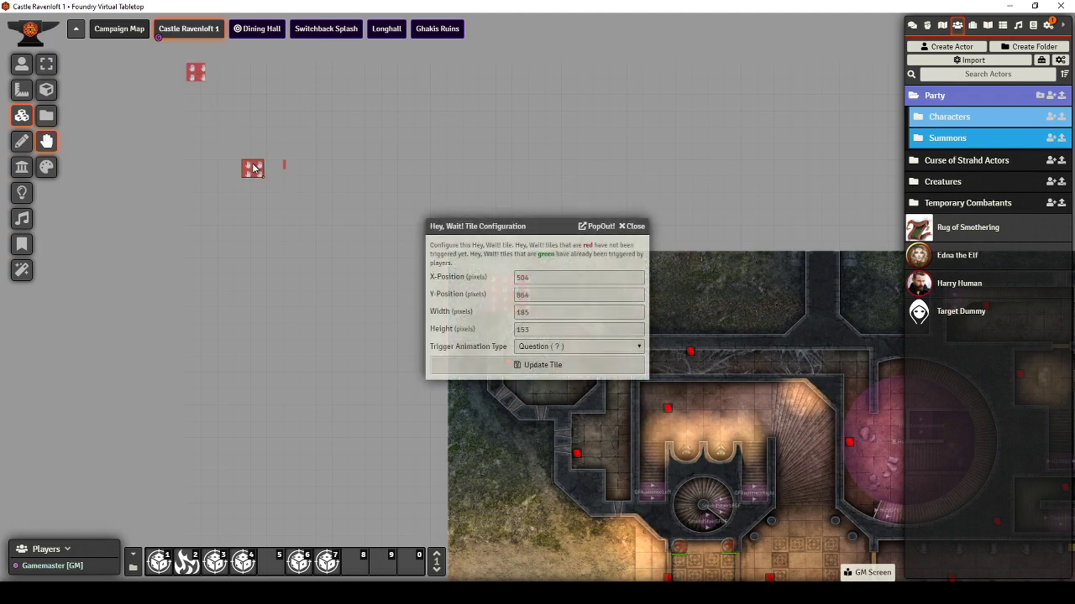
pyautogui.click(634, 222)
pyautogui.moveTo(302, 222); pyautogui.dragTo(268, 130)
pyautogui.moveTo(222, 80); pyautogui.dragTo(486, 470)
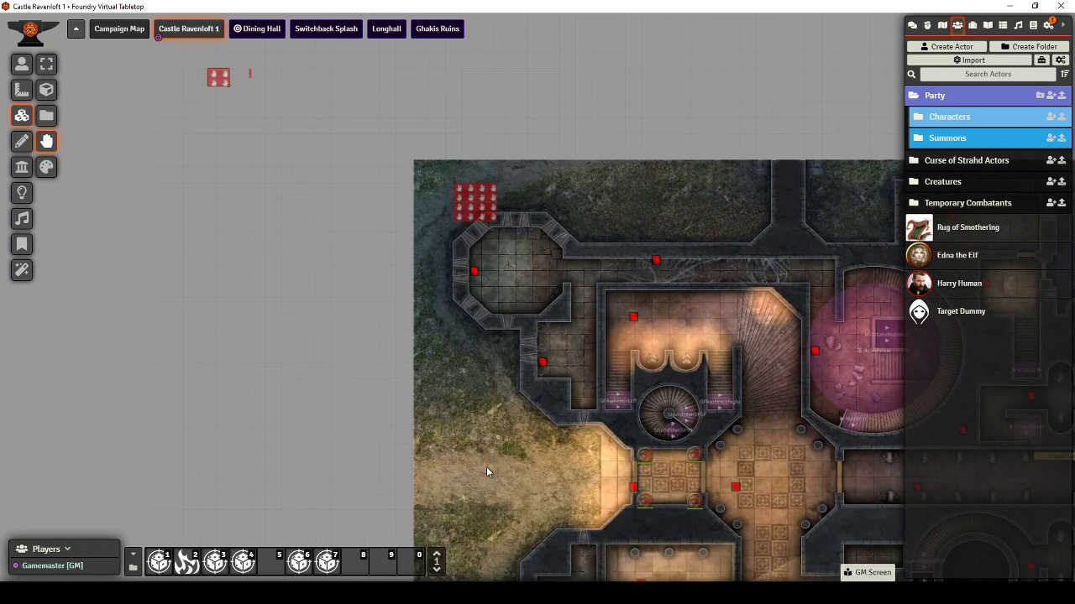
# - Check the narrow tile's configuration, then place the tile on the grass above the path tile and enlarge it
pyautogui.doubleClick(249, 74)
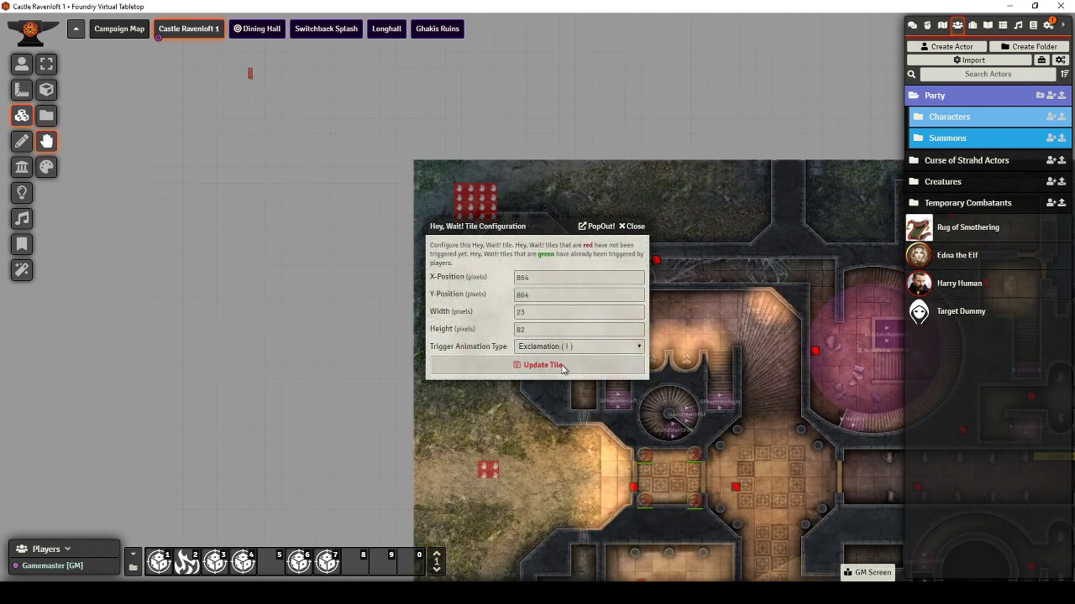
pyautogui.click(635, 227)
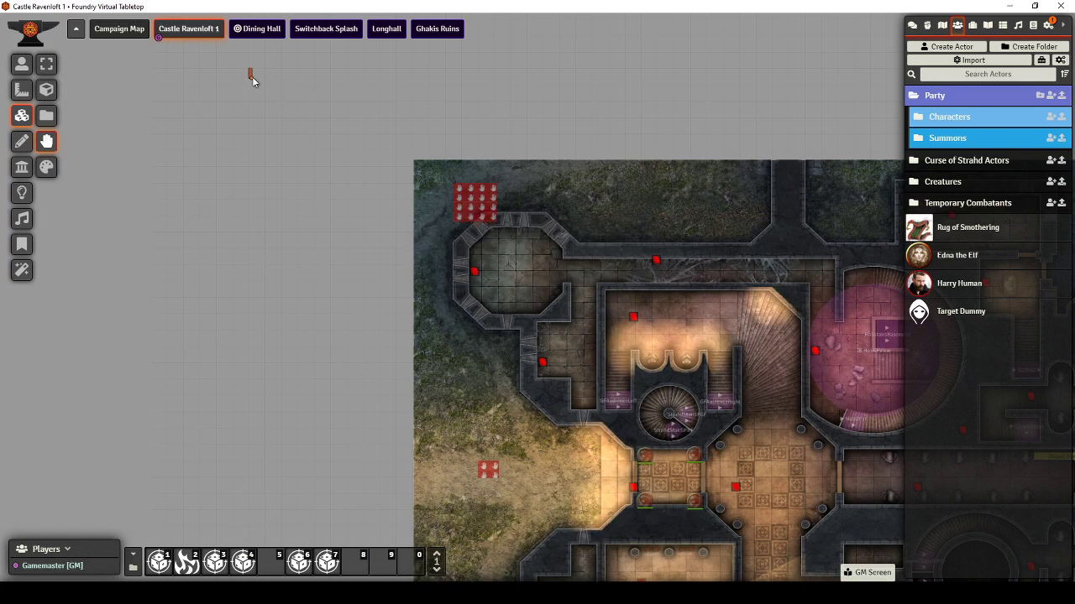
pyautogui.moveTo(249, 71); pyautogui.dragTo(478, 423)
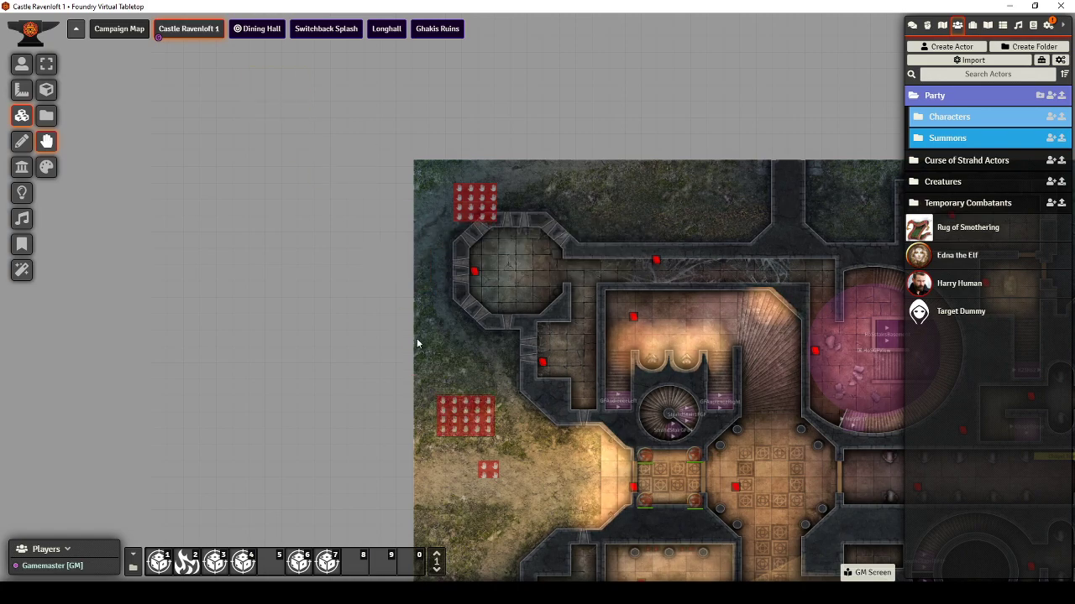
# - Check the remaining 167 by 163 pixel tile's configuration, then place the tile on the grass outside the castle wall and enlarge it
pyautogui.moveTo(250, 96); pyautogui.dragTo(328, 242)
pyautogui.doubleClick(292, 199)
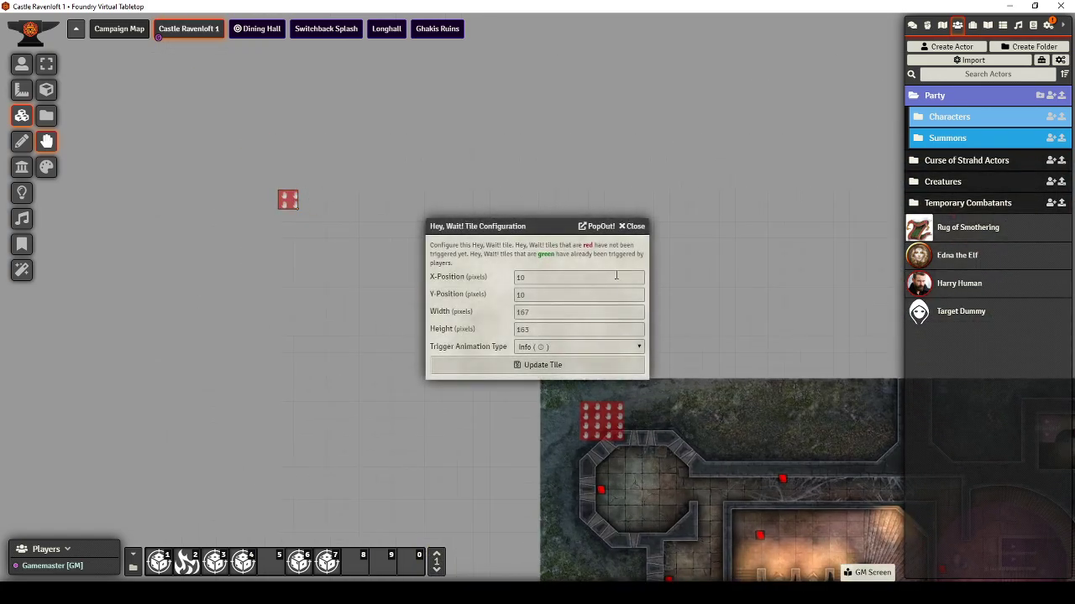
pyautogui.click(642, 230)
pyautogui.moveTo(420, 312); pyautogui.dragTo(394, 223)
pyautogui.moveTo(262, 113); pyautogui.dragTo(461, 300)
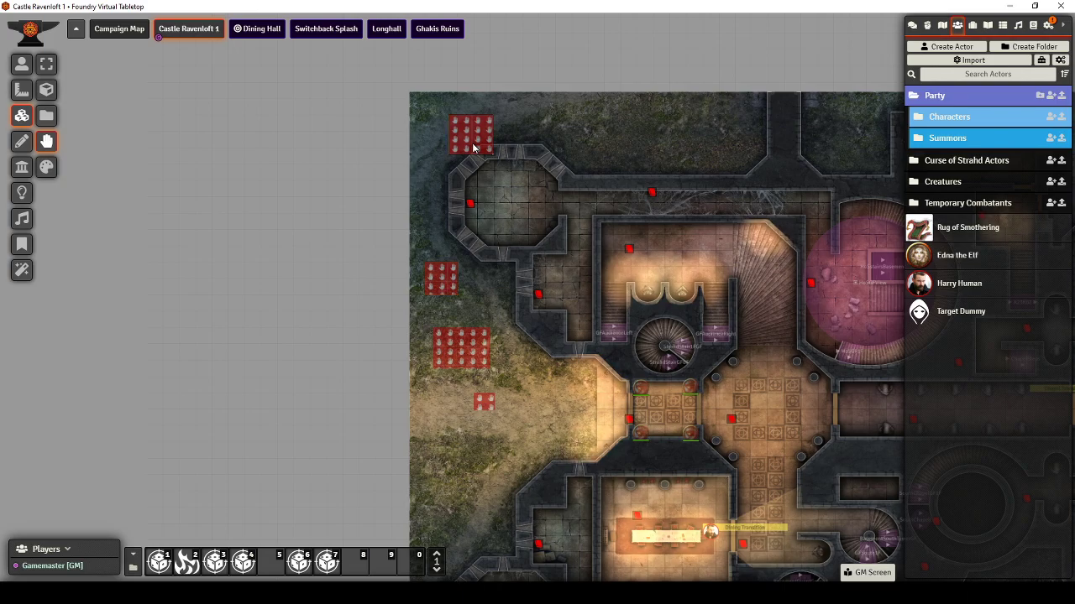
# - Move the character token from the dining hall to the dirt path just below the smallest Hey, Wait! tile
pyautogui.moveTo(540, 400); pyautogui.dragTo(408, 155)
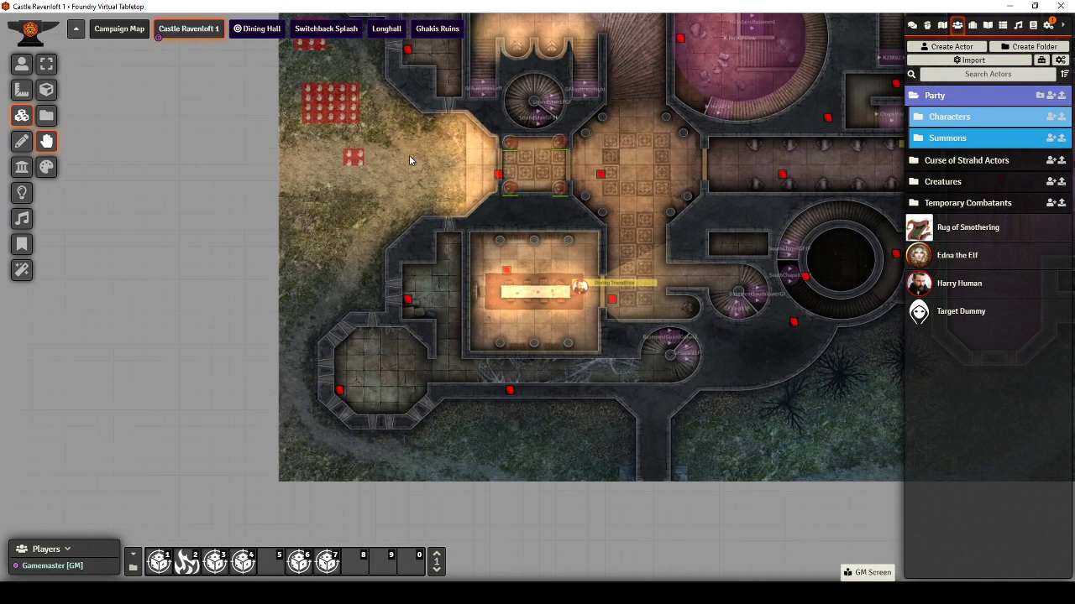
pyautogui.click(23, 66)
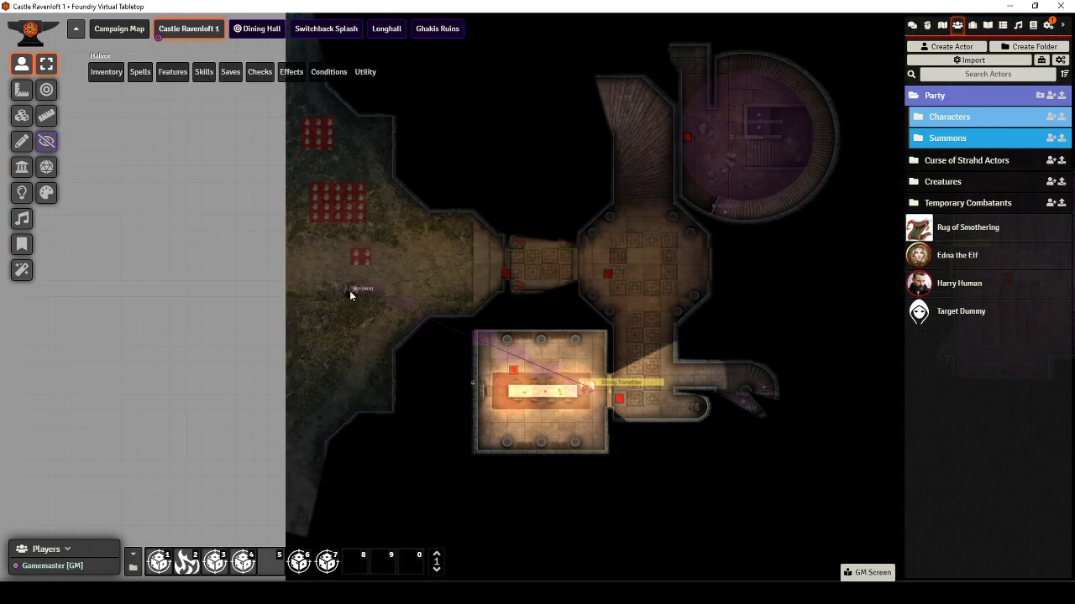
pyautogui.click(357, 288)
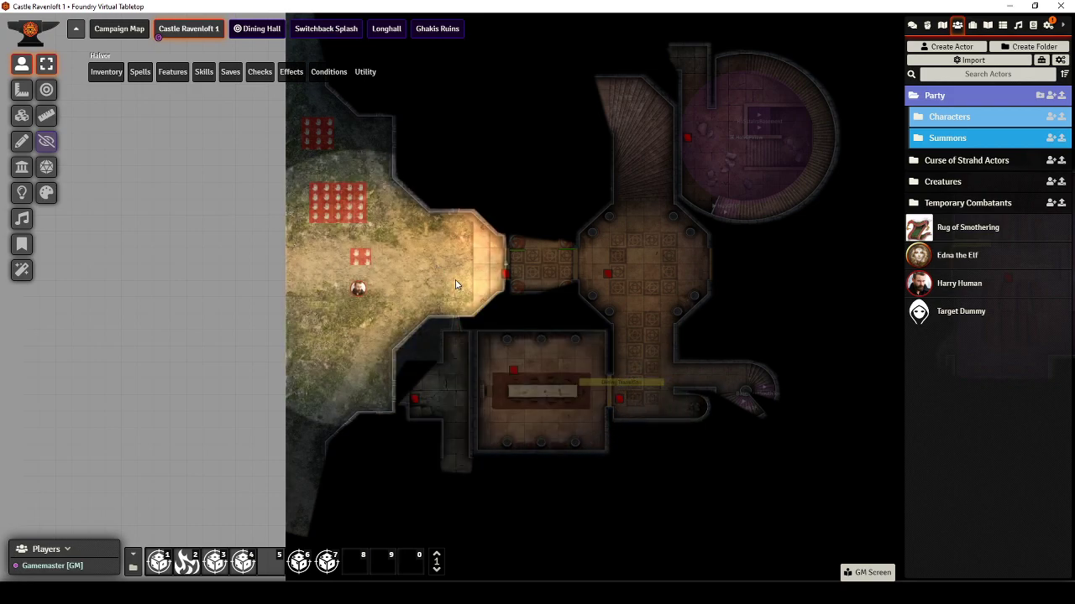
pyautogui.scroll(5, 455, 284)
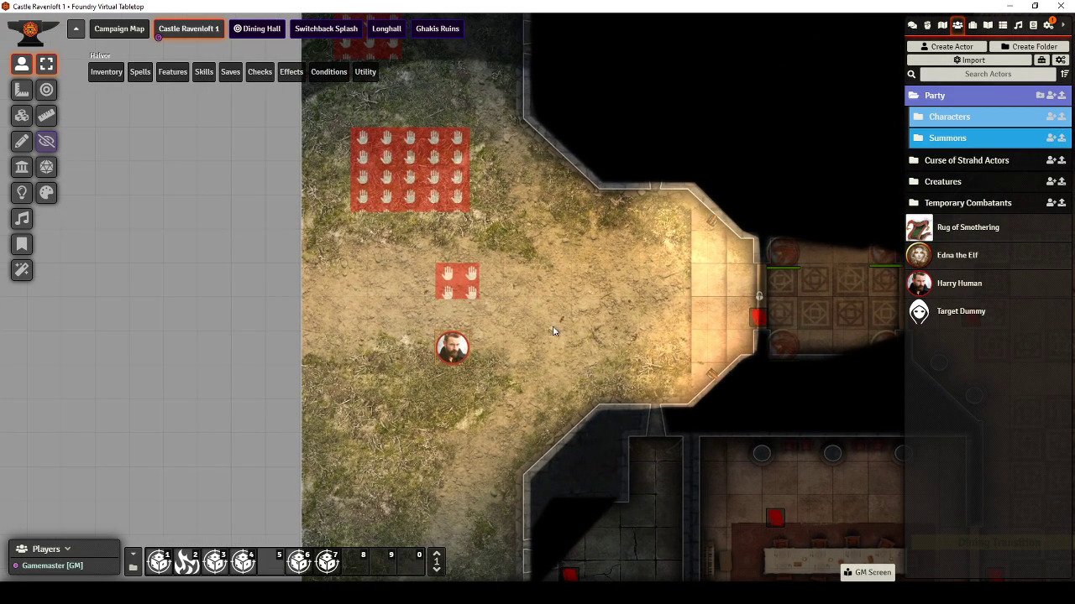
# - Enlarge the small Hey, Wait! tile on the dirt path
pyautogui.click(22, 115)
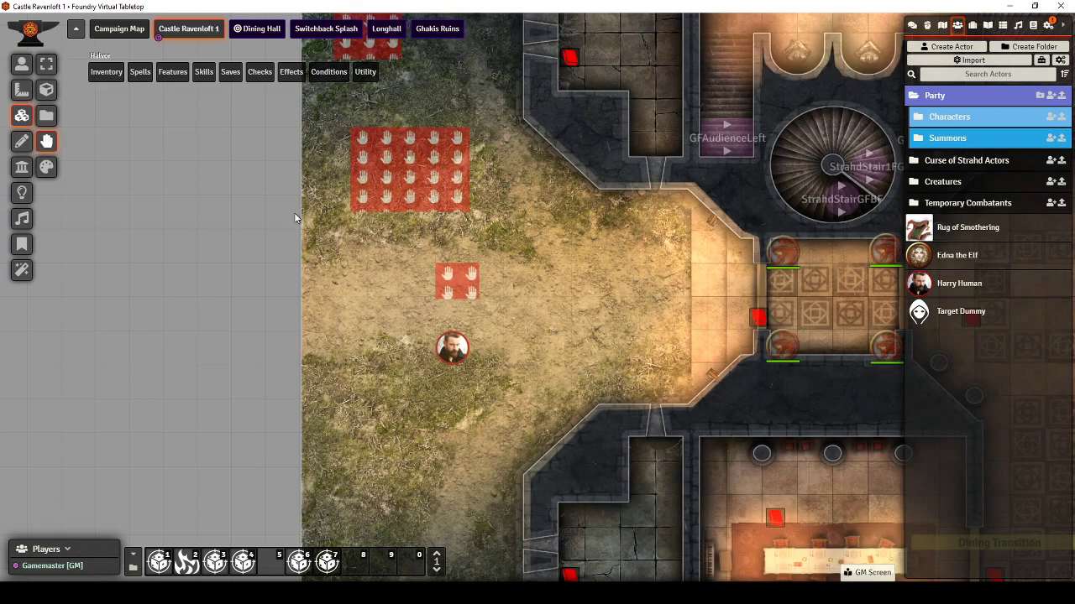
pyautogui.click(457, 281)
pyautogui.moveTo(478, 299); pyautogui.dragTo(503, 314)
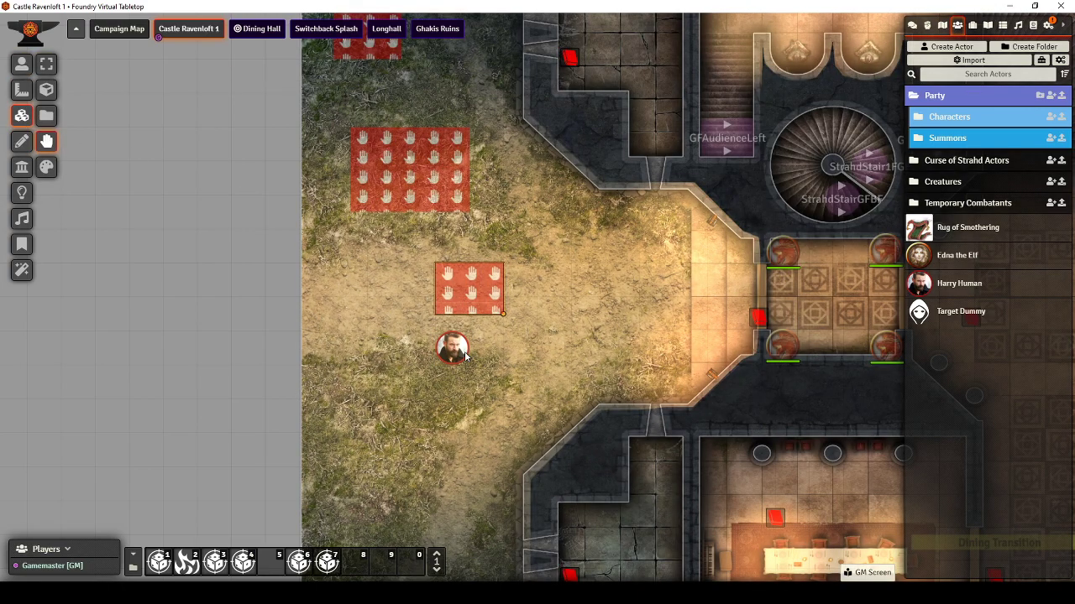
# - Step the character token up onto the enlarged path tile to trigger it
pyautogui.click(22, 64)
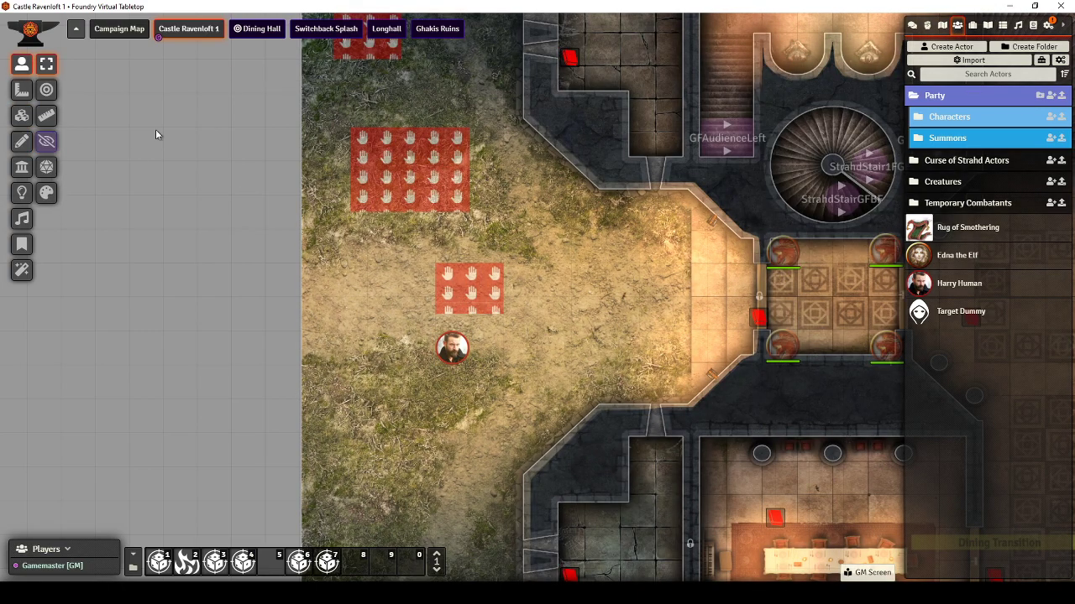
pyautogui.click(453, 348)
pyautogui.press('w')
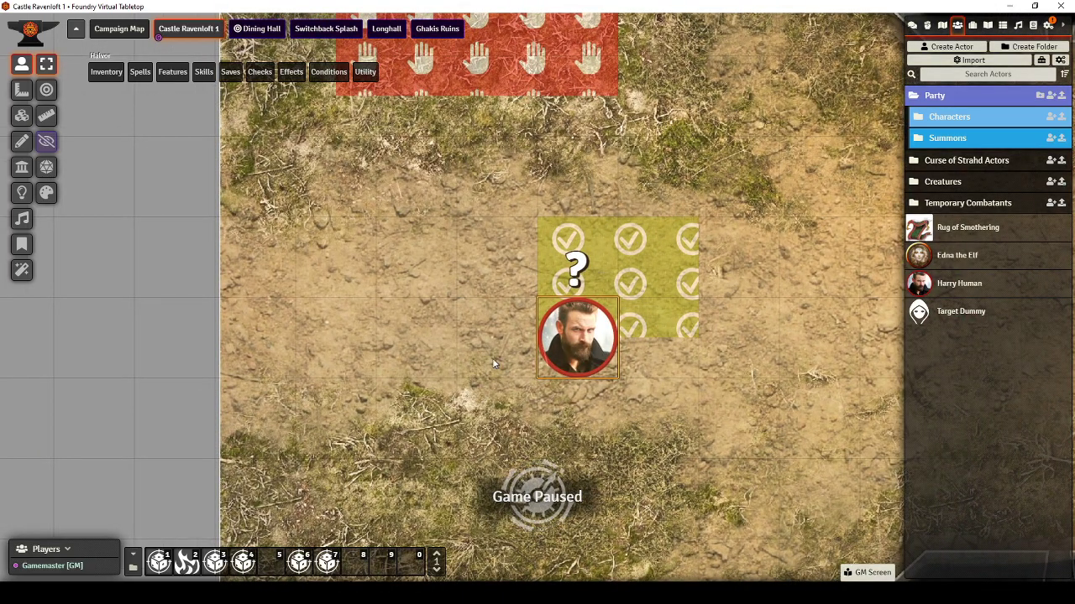
# - Walk the token off the triggered path tile and up onto the large Hey, Wait! tile on the grass to trigger it
pyautogui.moveTo(787, 183)
pyautogui.mouseDown()
pyautogui.moveTo(295, 257)
pyautogui.moveTo(406, 311)
pyautogui.mouseUp()
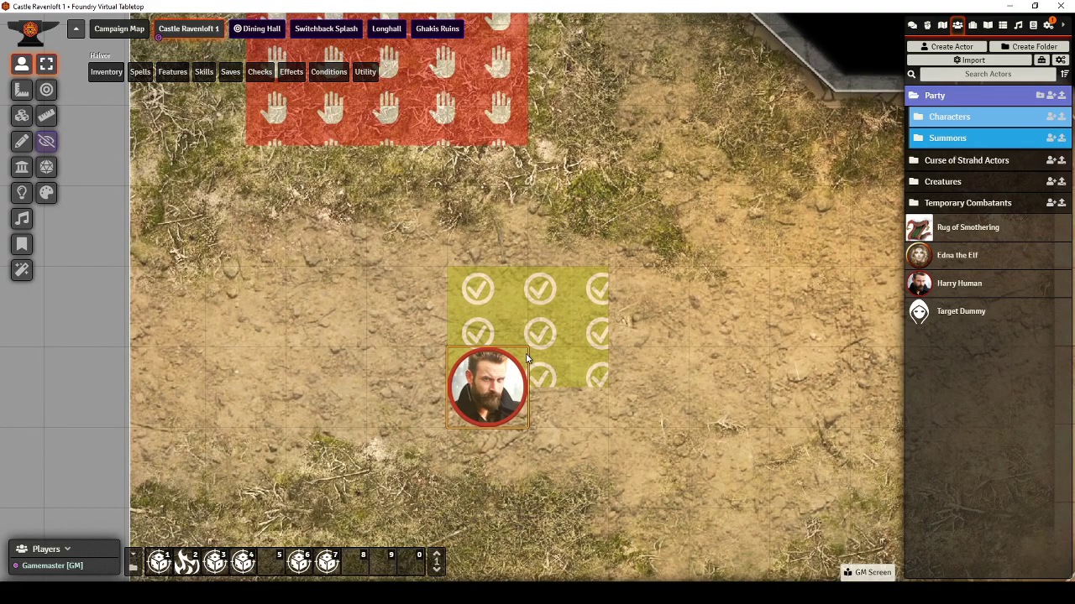
pyautogui.press('w')
pyautogui.press('a')
pyautogui.moveTo(544, 223); pyautogui.dragTo(624, 346)
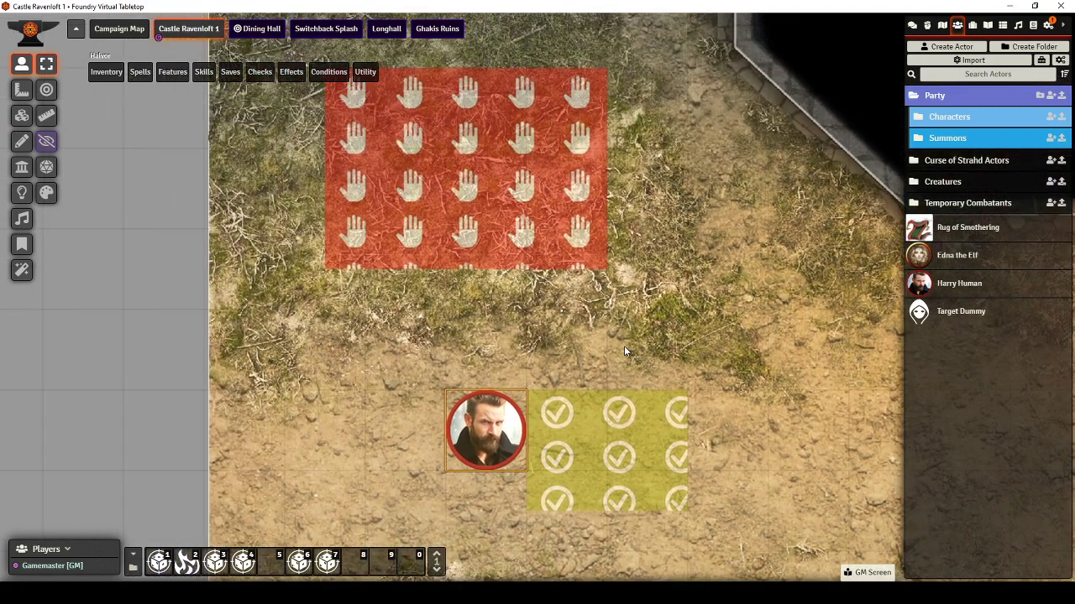
pyautogui.press('w')
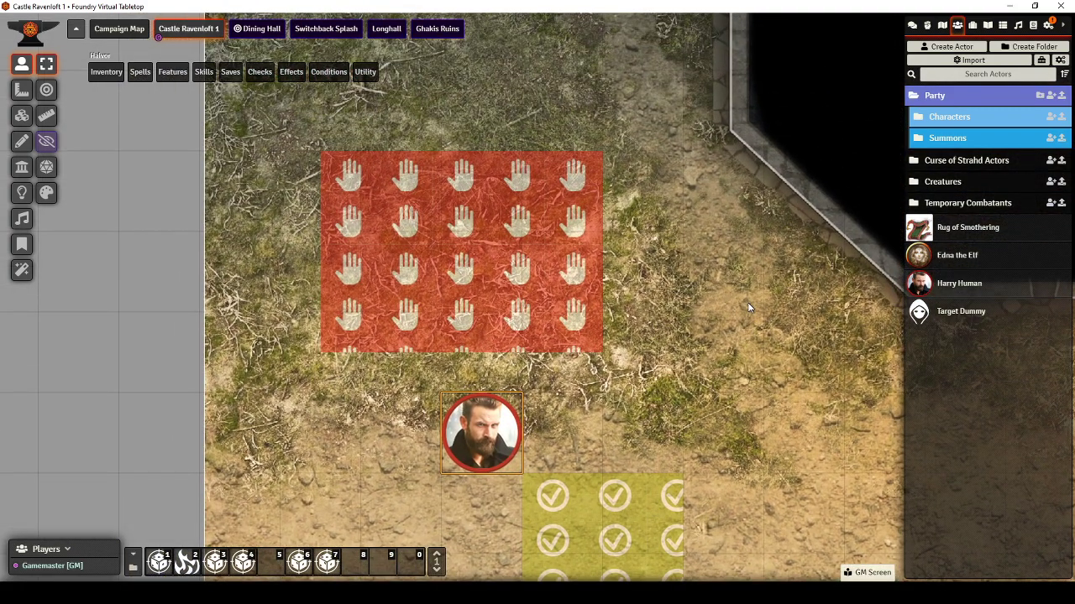
pyautogui.press('Up')
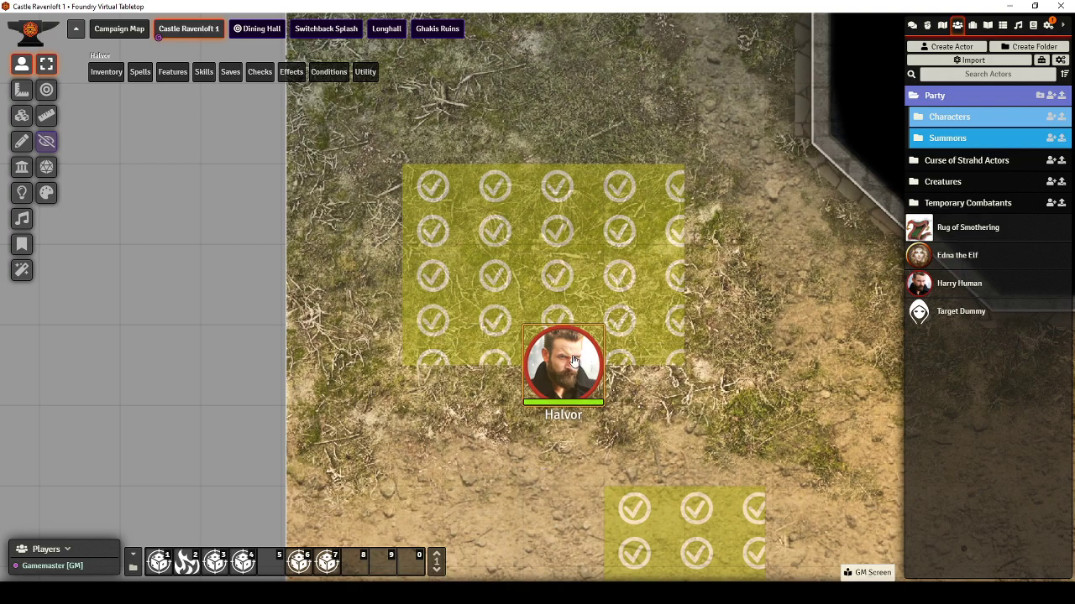
# - Walk the token further up past the large tile and onto the next red Hey, Wait! tile to trigger it
pyautogui.press('Up')
pyautogui.press('Up')
pyautogui.press('Up')
pyautogui.press('Up')
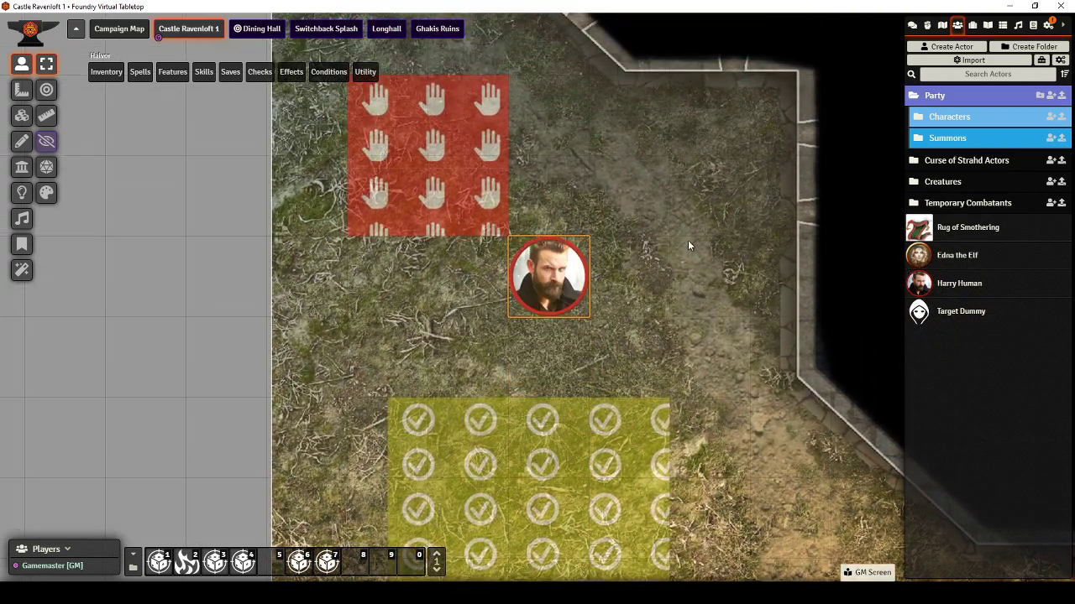
pyautogui.press('Left')
pyautogui.press('Up')
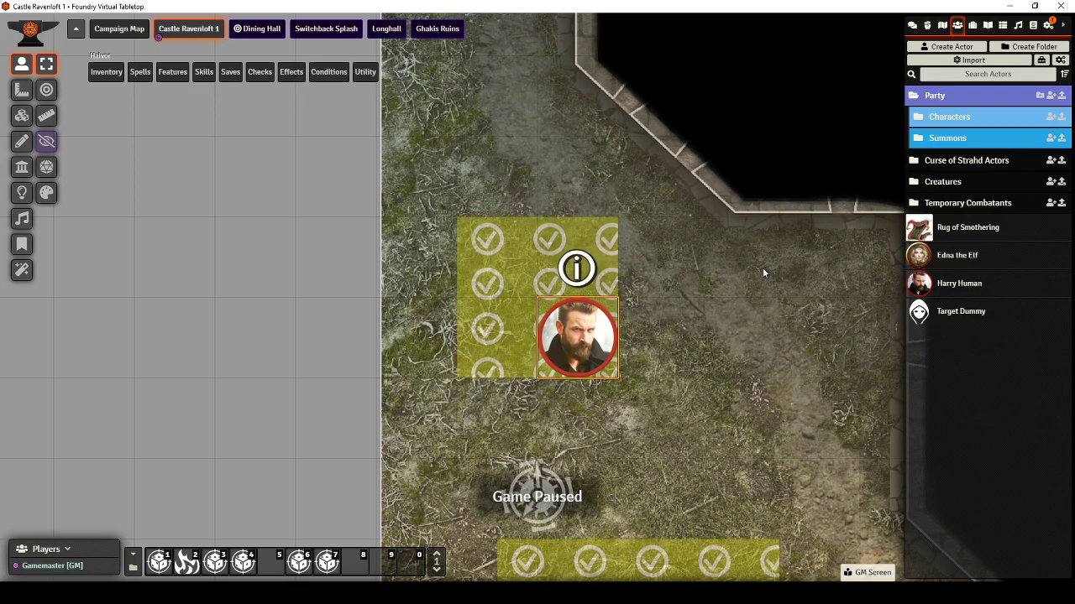
pyautogui.moveTo(759, 262); pyautogui.dragTo(728, 271)
pyautogui.scroll(7, 728, 271)
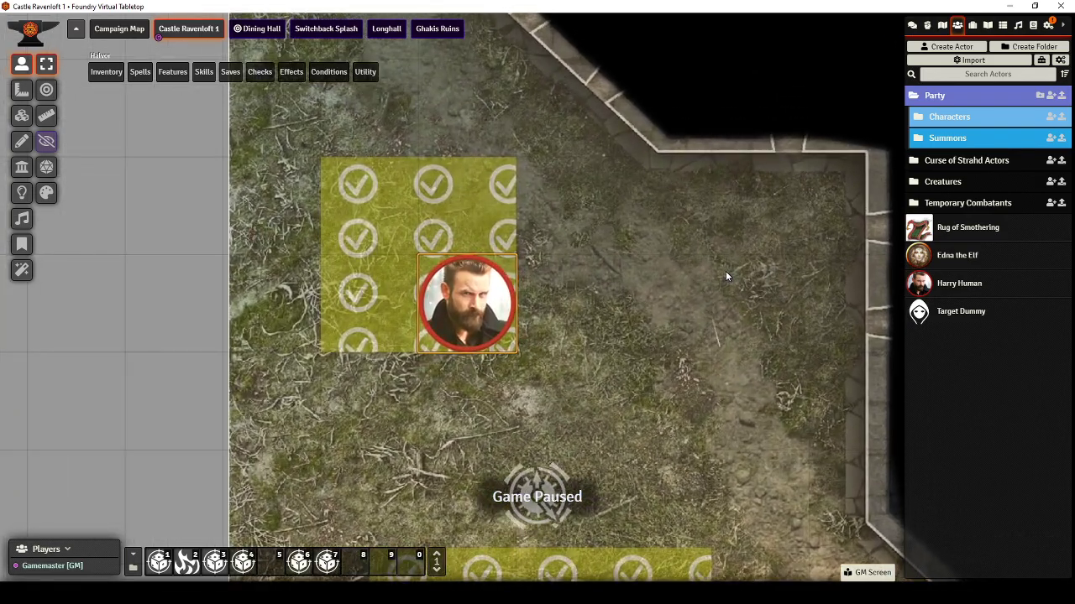
pyautogui.moveTo(672, 211); pyautogui.dragTo(750, 244)
pyautogui.moveTo(708, 293); pyautogui.dragTo(675, 184)
pyautogui.moveTo(678, 297); pyautogui.dragTo(639, 309)
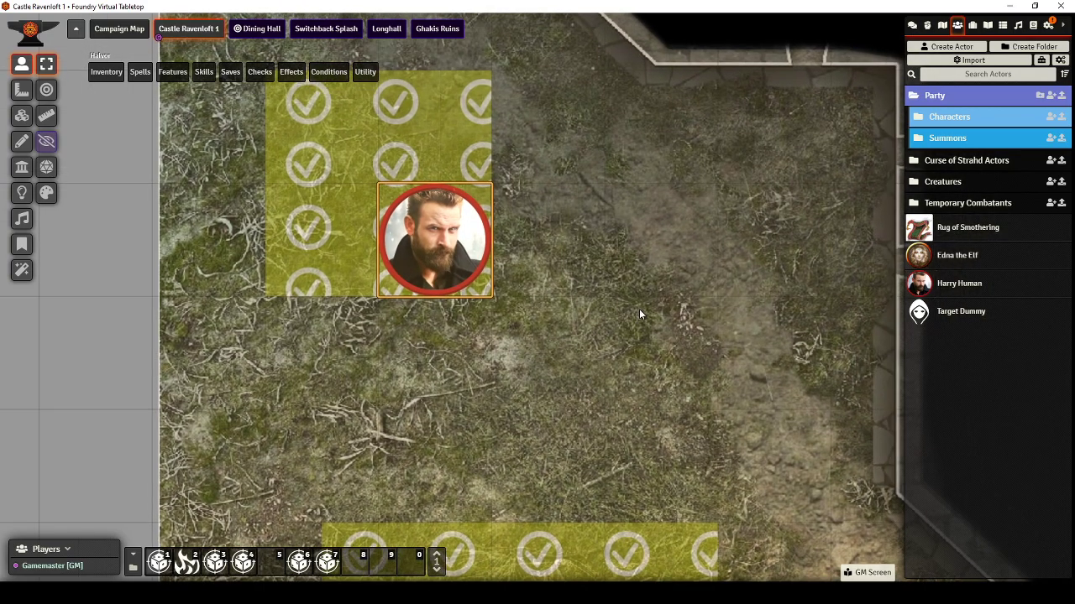
pyautogui.scroll(-5, 625, 295)
pyautogui.moveTo(649, 231); pyautogui.dragTo(661, 267)
pyautogui.scroll(-4, 660, 269)
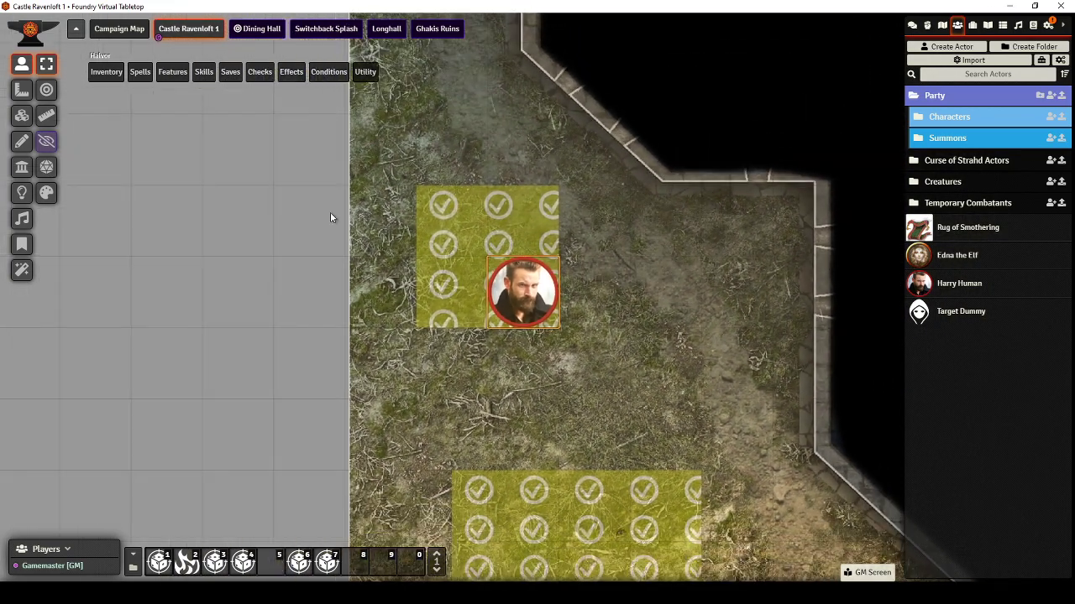
# - Delete the three triggered Hey, Wait! tiles from the grounds outside the castle
pyautogui.click(16, 116)
pyautogui.click(436, 212)
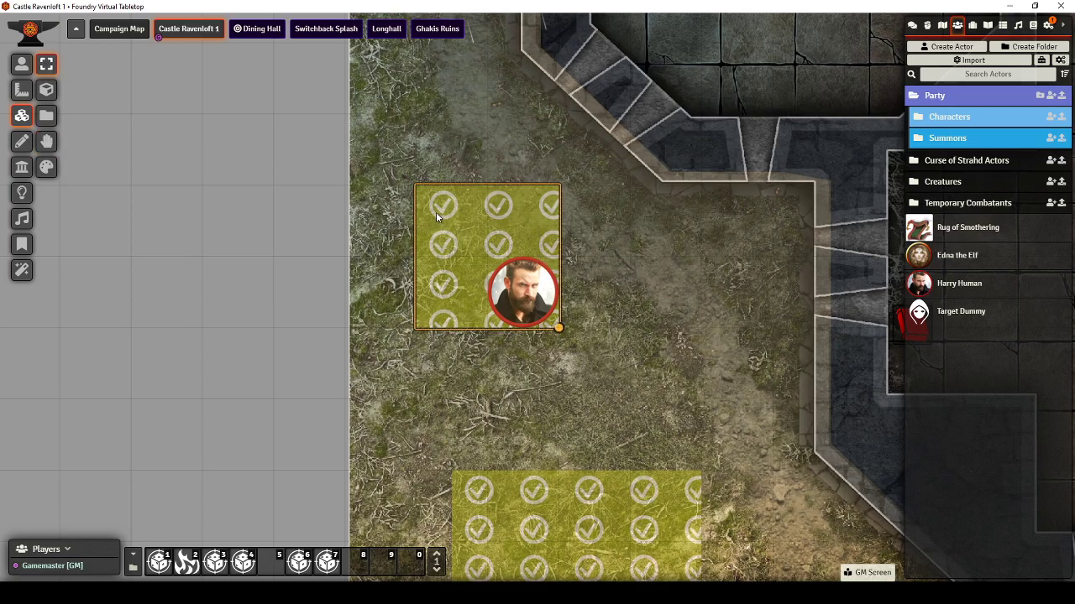
pyautogui.press('Delete')
pyautogui.moveTo(752, 390); pyautogui.dragTo(571, 97)
pyautogui.click(473, 227)
pyautogui.press('Delete')
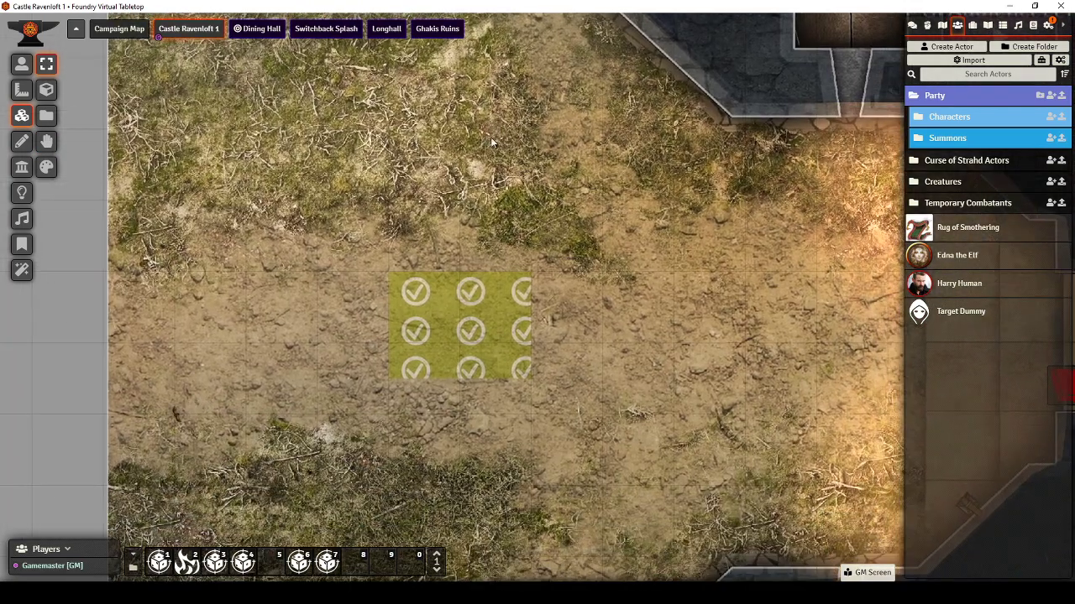
pyautogui.click(448, 314)
pyautogui.press('Delete')
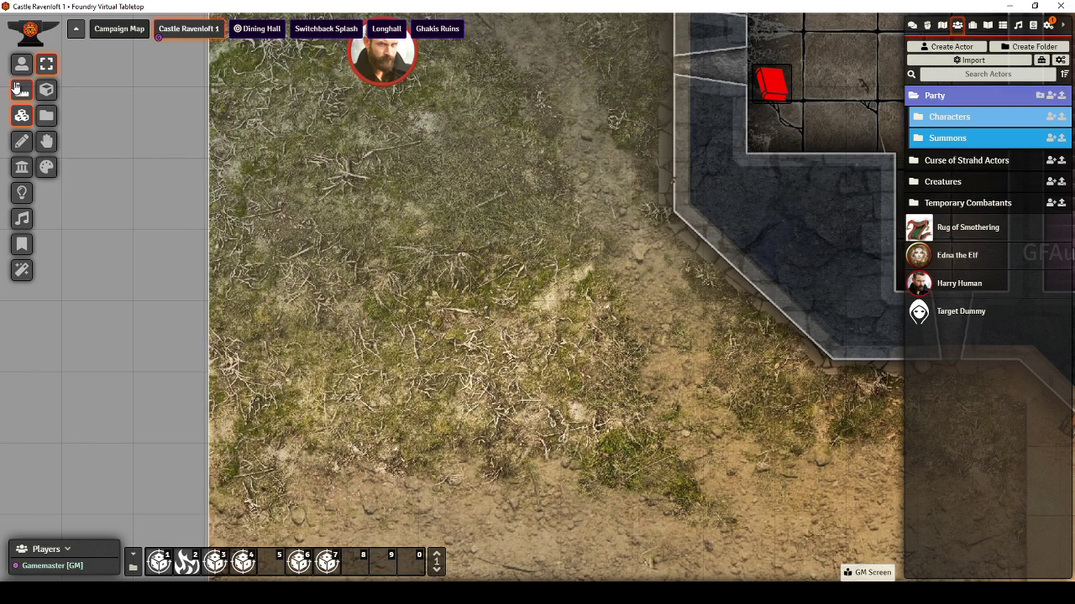